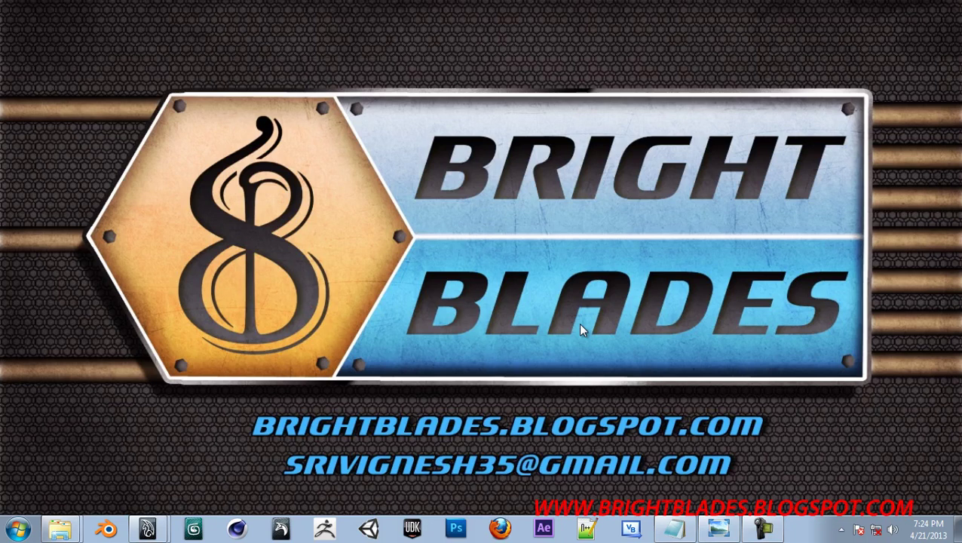
- View the Blue Glass Orb.jpg reference image, close it, and return to the empty Maya scene
left_click(719, 527)
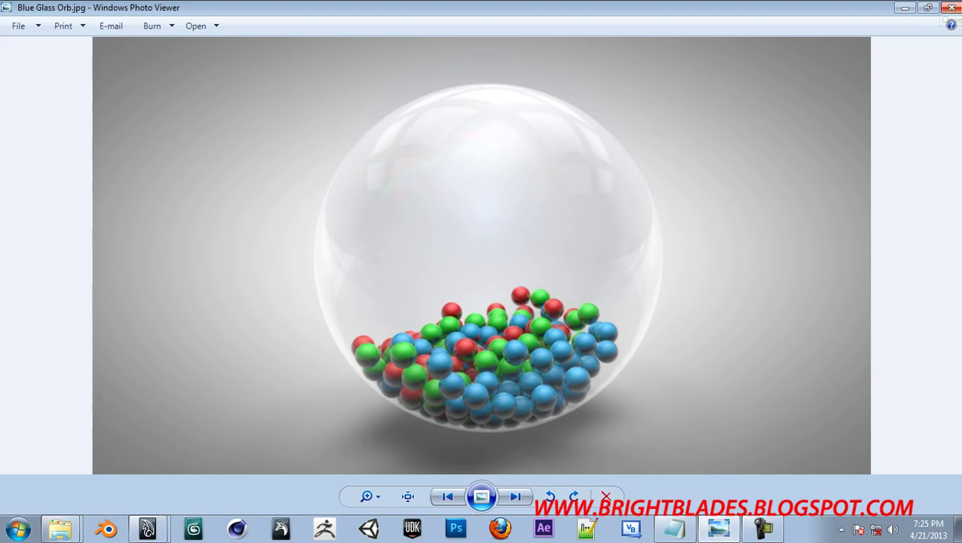
left_click(951, 7)
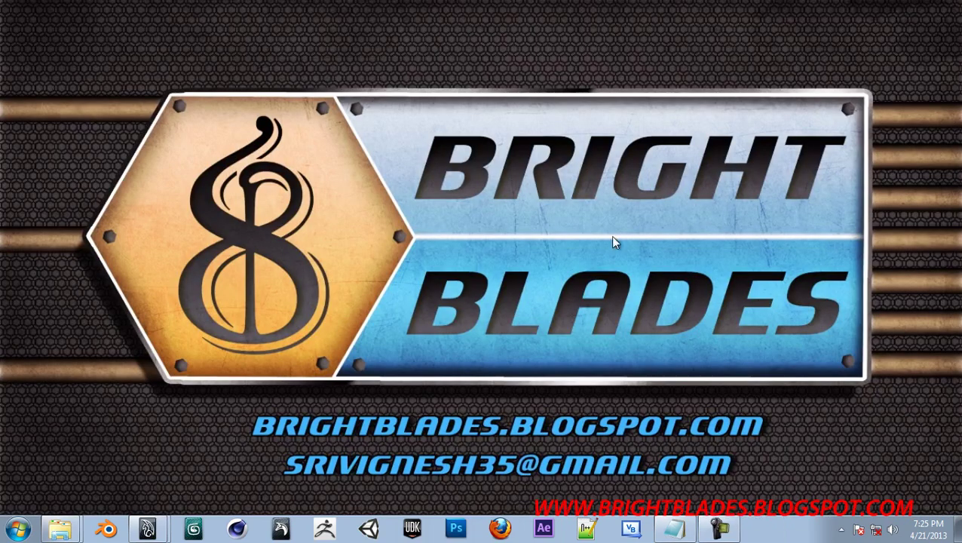
mouse_move(147, 528)
left_click(162, 502)
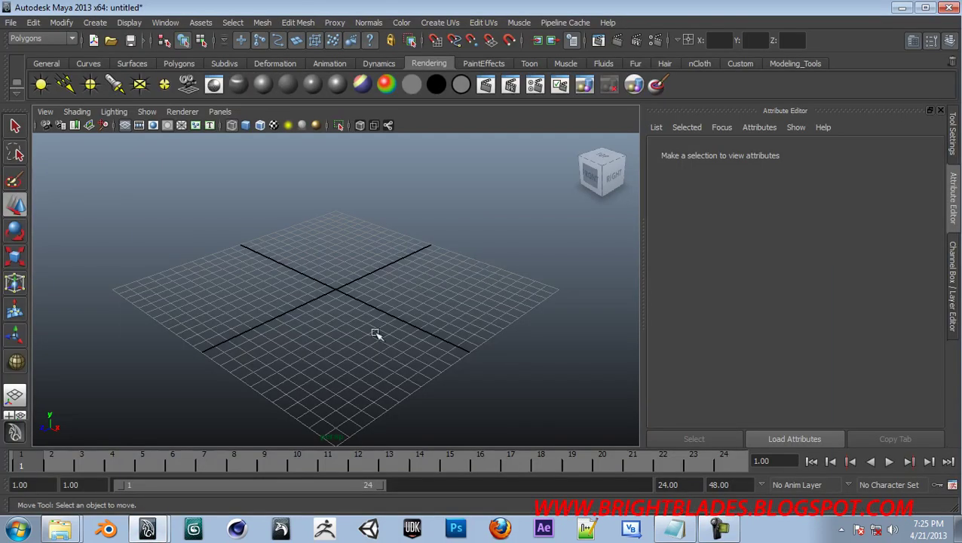
- Save the empty scene as 'render setup' (Maya Binary) in D:\project
key("ctrl+s")
left_click(797, 476)
key("ctrl+s")
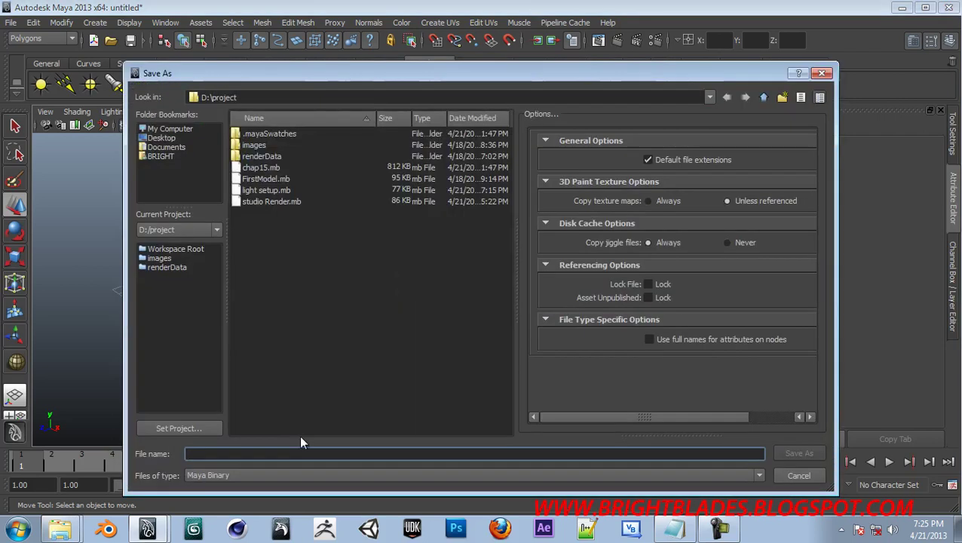
type("render setup")
key("Return")
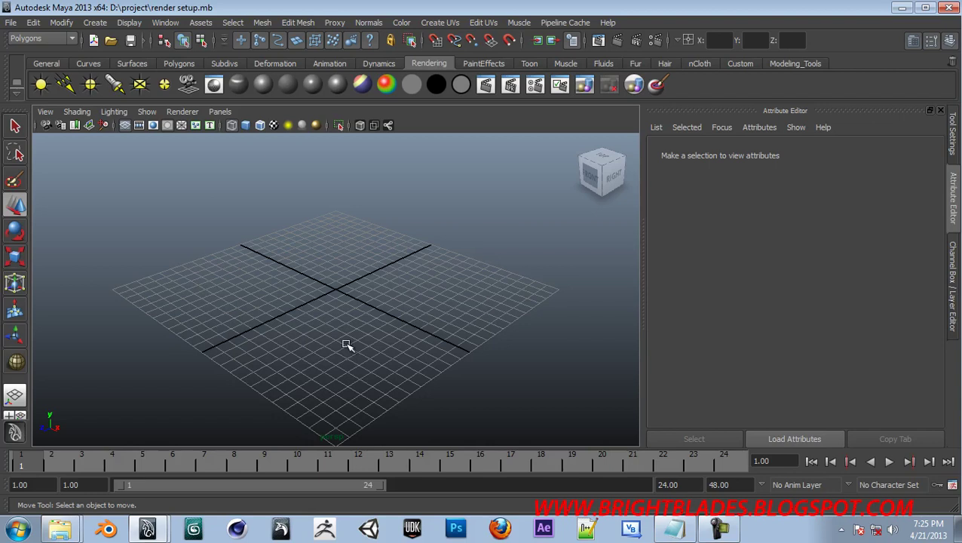
- Draw a polygon plane on the grid and display it smooth-shaded
mouse_move(369, 301)
left_mouse_down("alt")
mouse_move(403, 328)
mouse_move(370, 303)
mouse_move(377, 307)
left_mouse_up("alt")
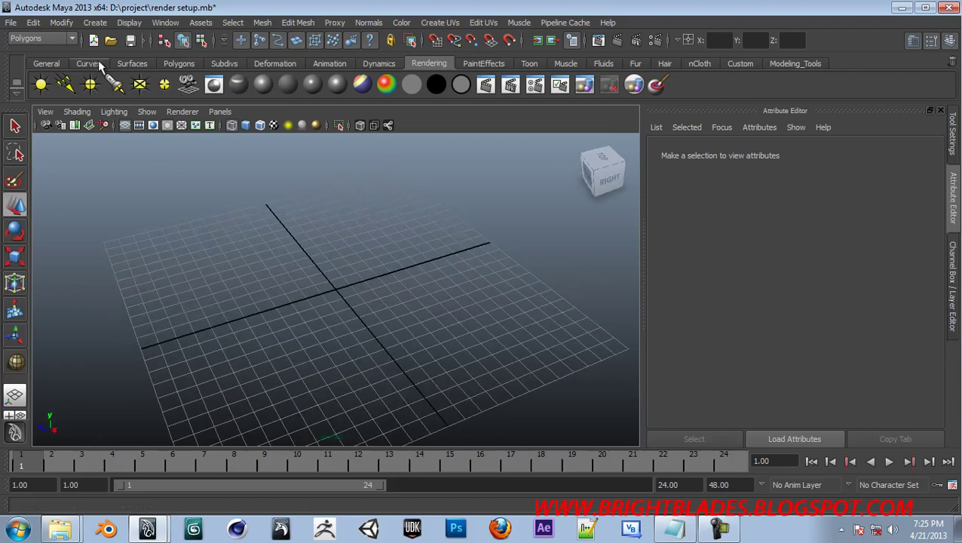
right_click_drag(329, 276, 275, 257, "shift")
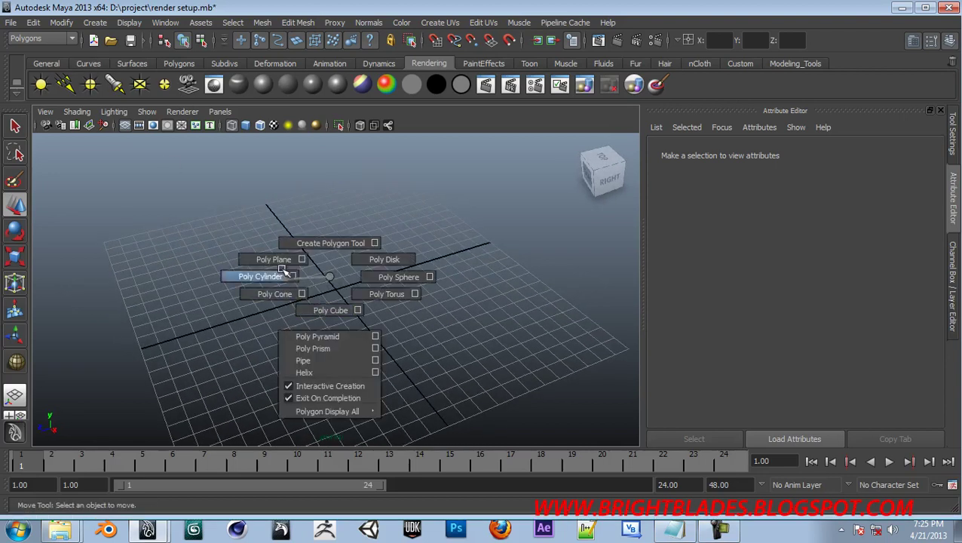
left_click_drag(198, 267, 526, 341)
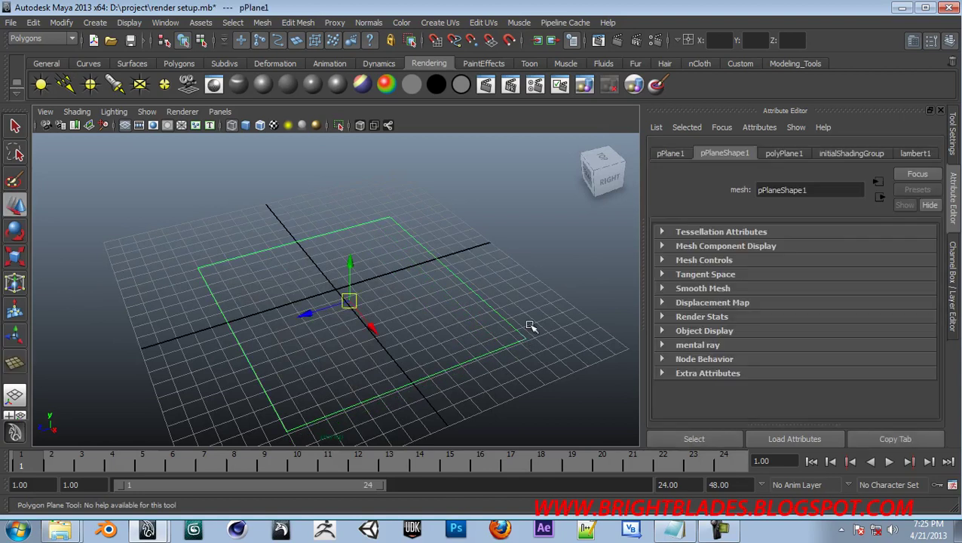
left_click(545, 269)
left_click(423, 376)
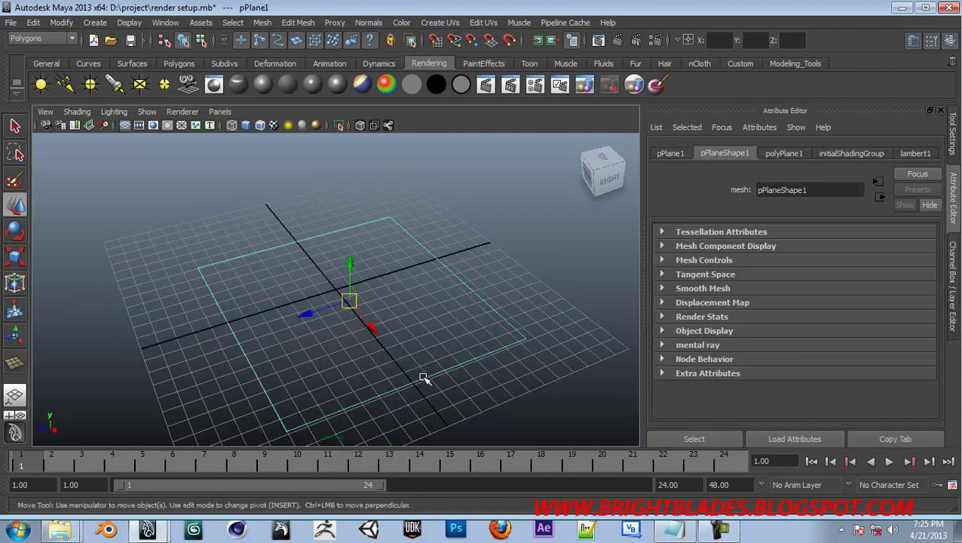
key("5")
- Extrude the plane's right border edge up into a slanted face
left_click_drag(421, 380, 427, 286, "alt")
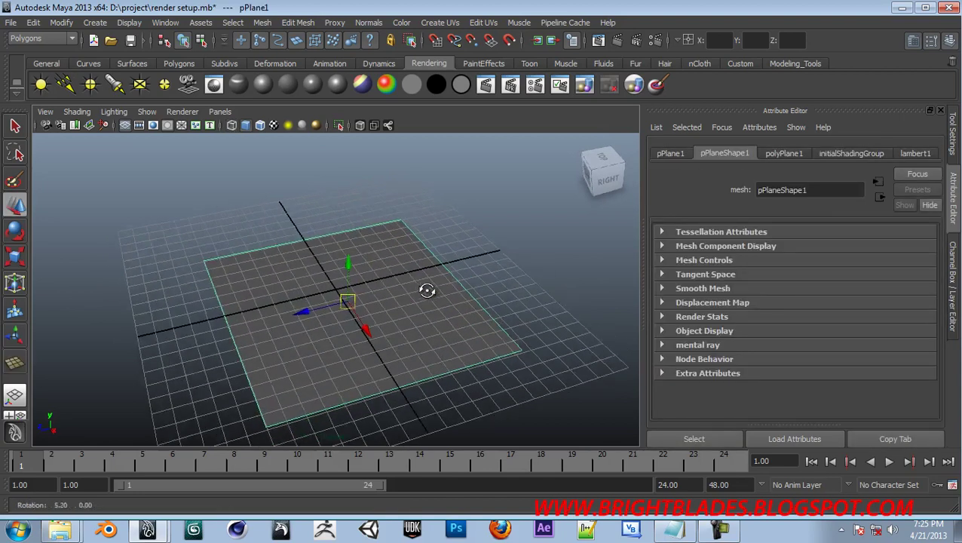
right_click_drag(417, 283, 411, 258)
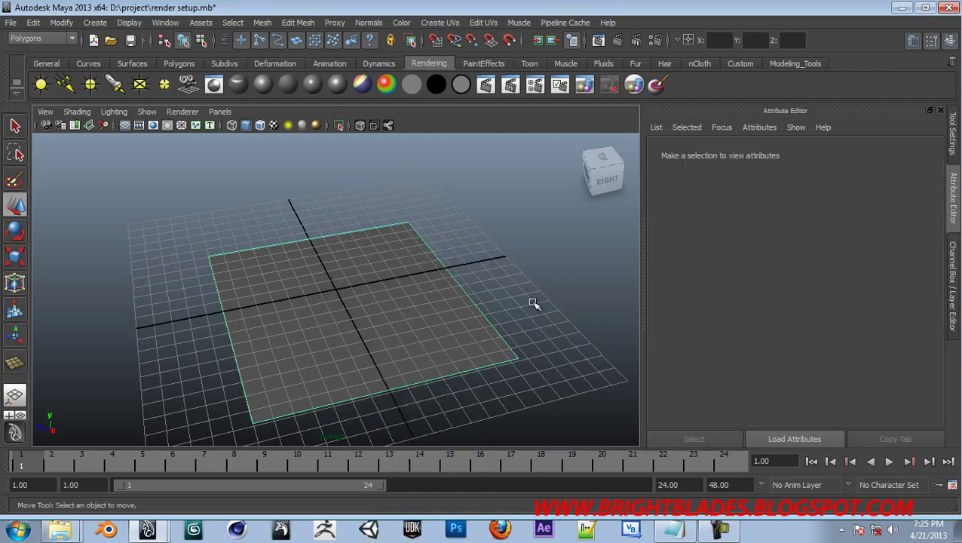
left_click(475, 306)
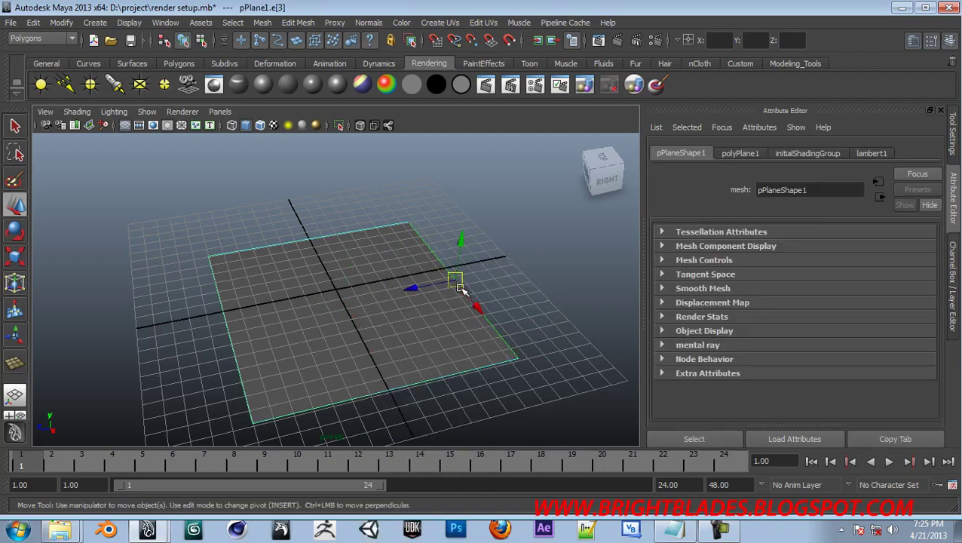
right_click(460, 288, "shift")
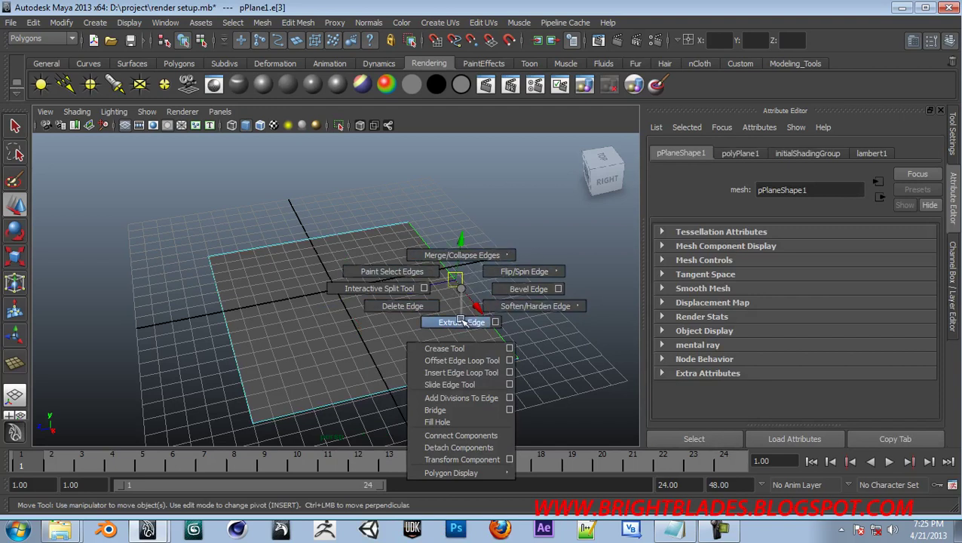
left_click(461, 321)
mouse_move(487, 275)
left_mouse_down()
mouse_move(516, 249)
mouse_move(517, 194)
left_mouse_up()
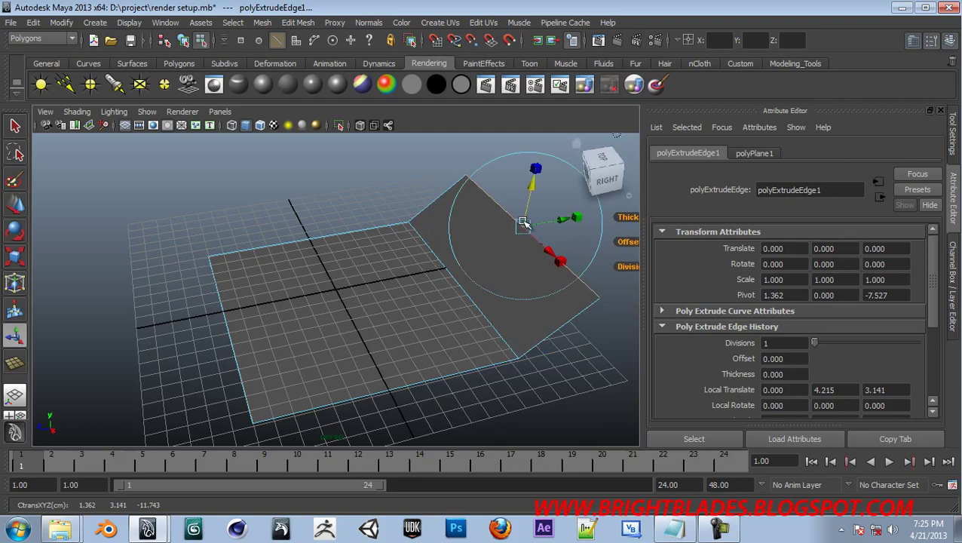
- Extrude the edge twice more into a tall backdrop wall, then return to object selection
key("ctrl+e")
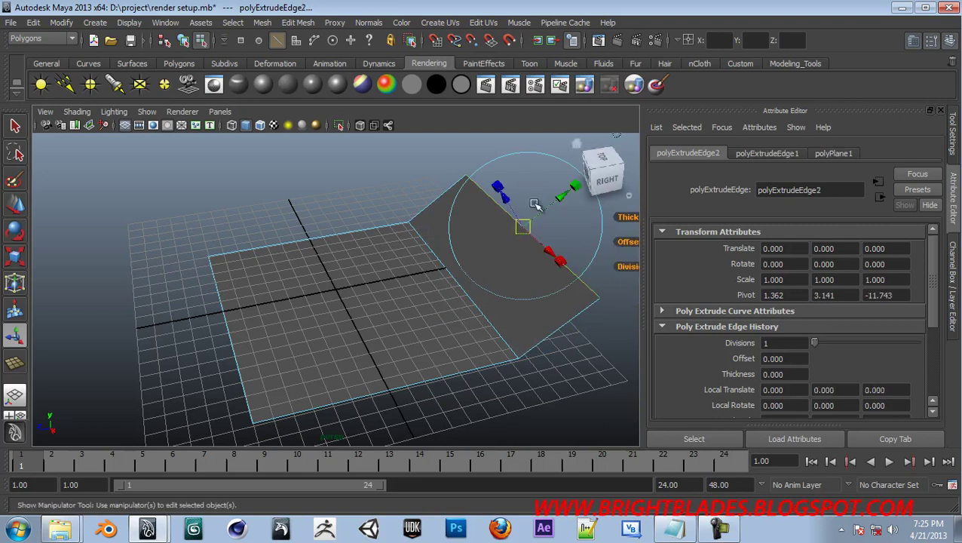
mouse_move(561, 196)
left_mouse_down()
mouse_move(548, 168)
mouse_move(558, 144)
left_mouse_up()
mouse_move(521, 203)
left_mouse_down("alt")
mouse_move(473, 230)
mouse_move(470, 295)
left_mouse_up("alt")
key("ctrl+e")
left_click_drag(435, 181, 426, 68)
left_click_drag(399, 262, 369, 296, "alt")
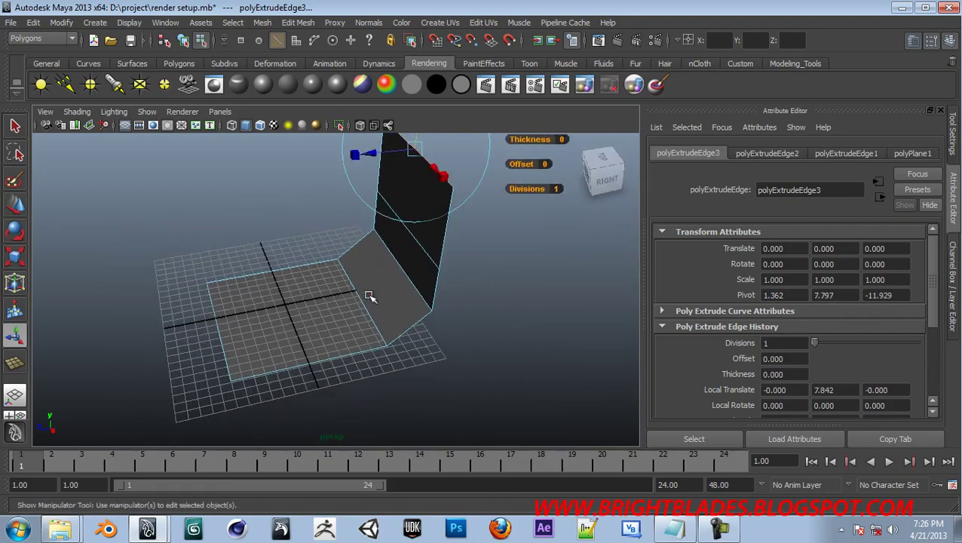
right_click(363, 304)
left_click(423, 266)
- Scale the backdrop wider along X and deeper along Z
left_click(382, 300)
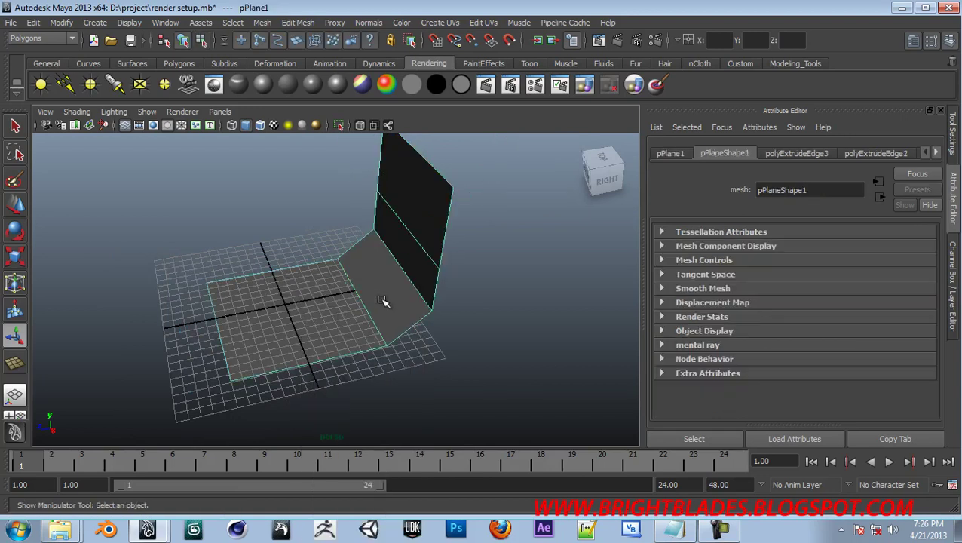
left_click_drag(380, 336, 483, 313, "alt")
key("r")
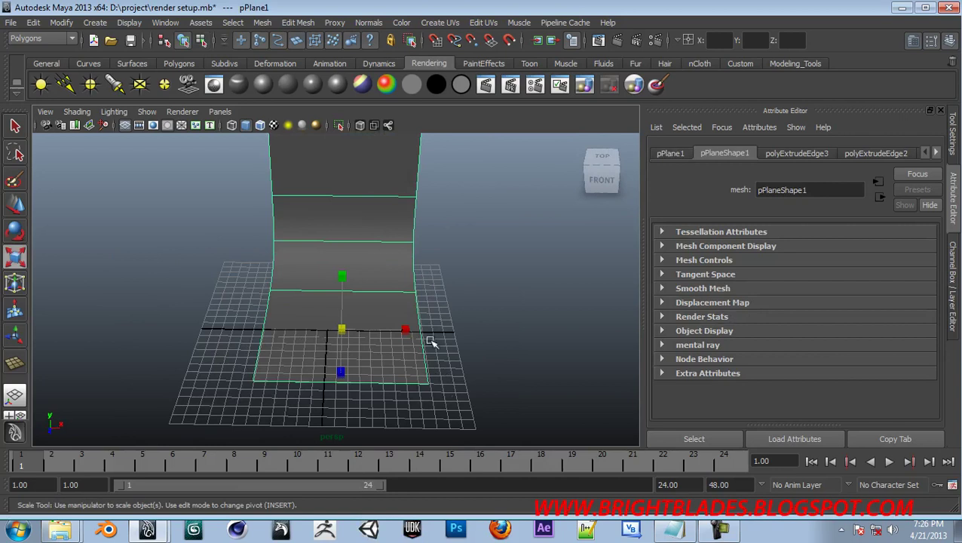
mouse_move(409, 330)
left_mouse_down()
mouse_move(587, 331)
mouse_move(348, 309)
mouse_move(263, 289)
left_mouse_up()
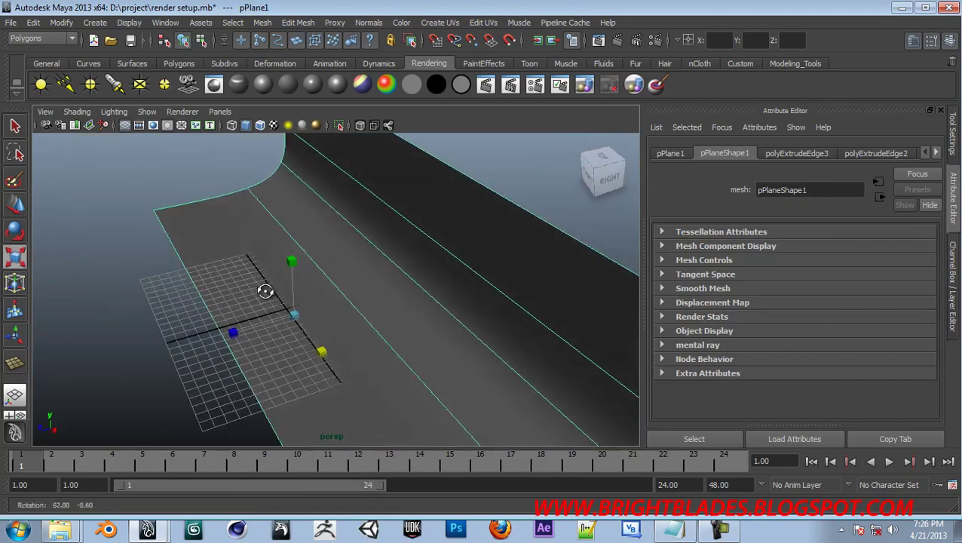
mouse_move(232, 332)
left_mouse_down()
mouse_move(136, 355)
mouse_move(113, 411)
left_mouse_up()
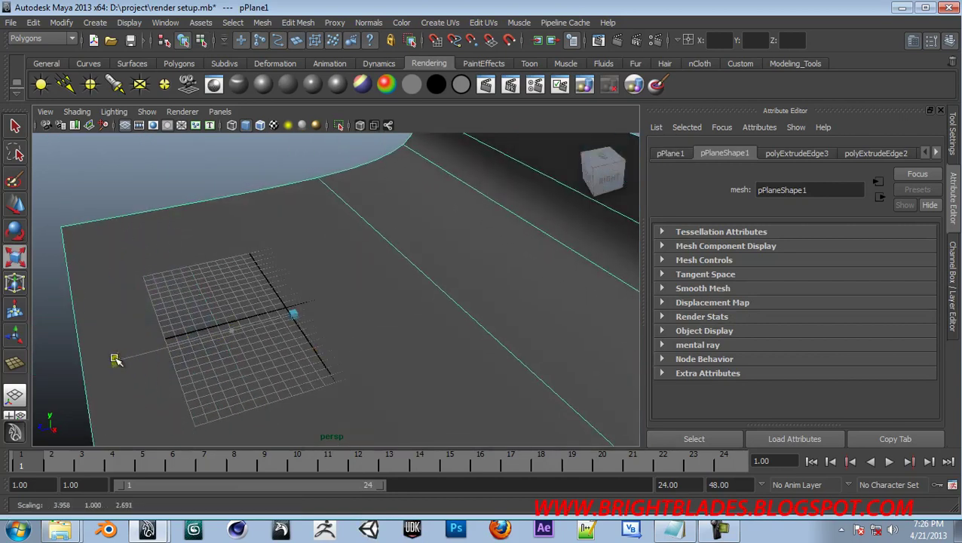
- Shift the backdrop sideways along X and widen it further
key("w")
mouse_move(247, 327)
left_mouse_down("alt")
mouse_move(321, 376)
mouse_move(369, 376)
left_mouse_up("alt")
mouse_move(388, 329)
left_mouse_down()
mouse_move(347, 320)
mouse_move(482, 329)
mouse_move(422, 309)
mouse_move(392, 320)
left_mouse_up()
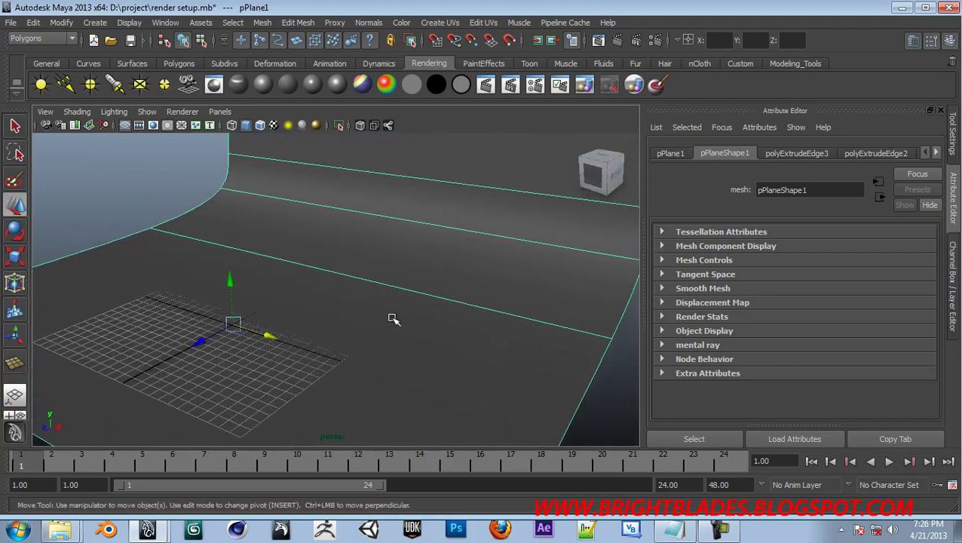
key("r")
mouse_move(280, 338)
left_mouse_down()
mouse_move(326, 380)
mouse_move(289, 360)
mouse_move(305, 375)
mouse_move(344, 350)
left_mouse_up()
- Orbit to a front view tilted down onto the backdrop
mouse_move(344, 350)
middle_mouse_down("alt")
mouse_move(365, 379)
mouse_move(401, 369)
middle_mouse_up("alt")
mouse_move(402, 368)
left_mouse_down("alt")
mouse_move(471, 329)
mouse_move(398, 369)
mouse_move(425, 367)
left_mouse_up("alt")
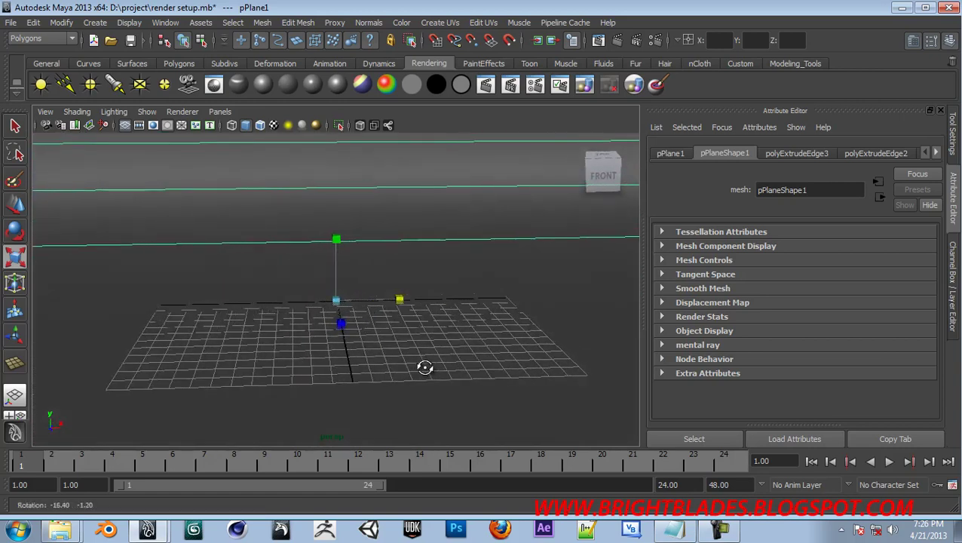
left_click(593, 176)
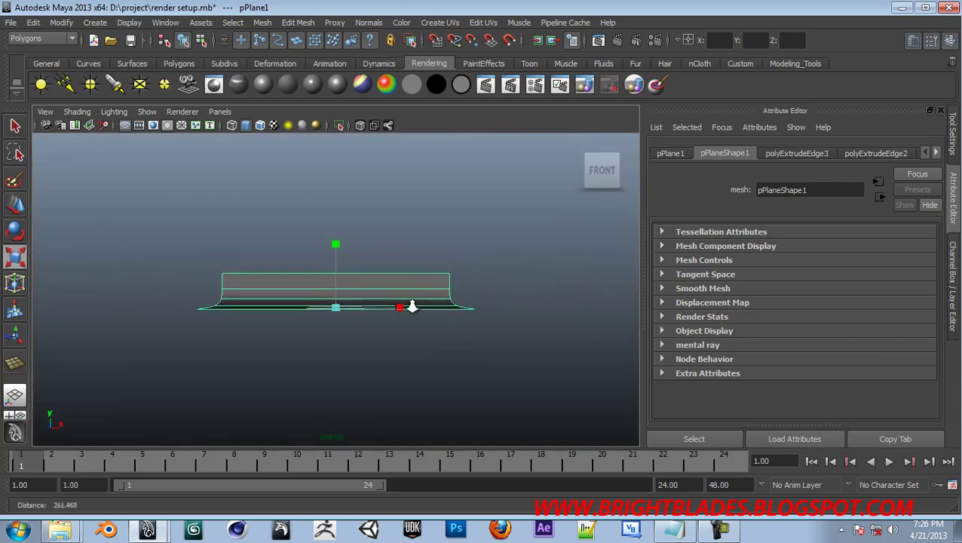
left_click_drag(443, 251, 494, 378, "alt")
mouse_move(476, 315)
left_mouse_down("alt")
mouse_move(478, 335)
mouse_move(521, 387)
mouse_move(526, 333)
mouse_move(507, 324)
mouse_move(541, 369)
mouse_move(532, 329)
mouse_move(552, 334)
mouse_move(544, 317)
left_mouse_up("alt")
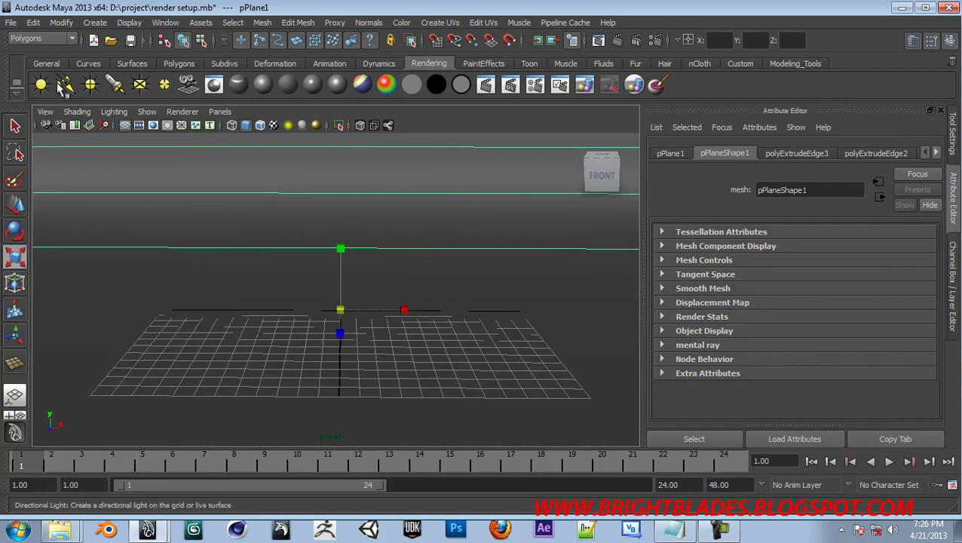
- Create a polygon sphere at the grid centre and raise it above the grid
left_click(173, 64)
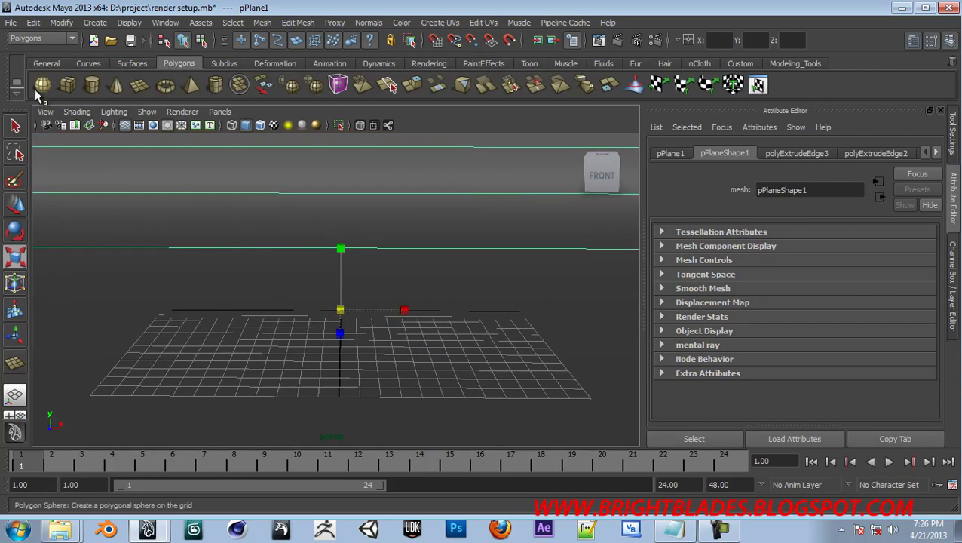
left_click(43, 86)
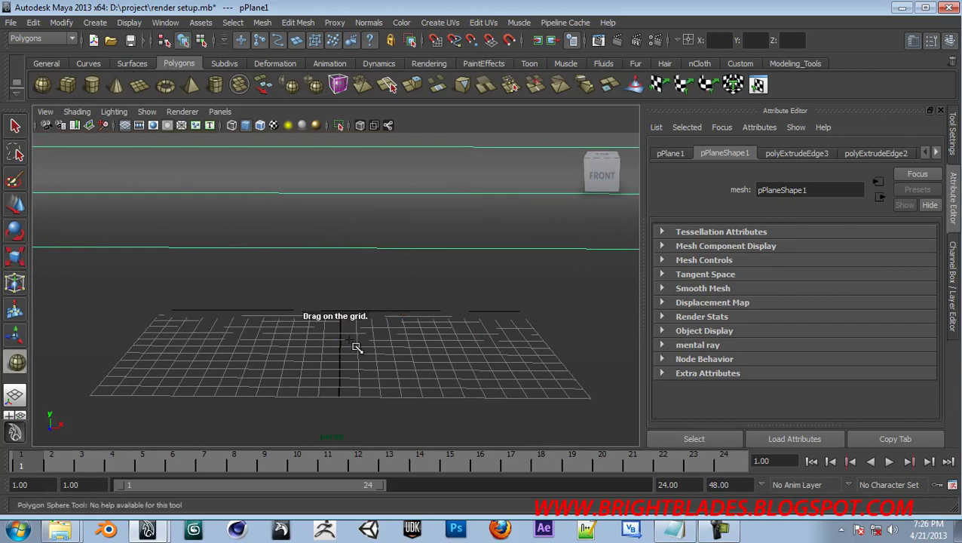
left_click_drag(347, 348, 407, 369)
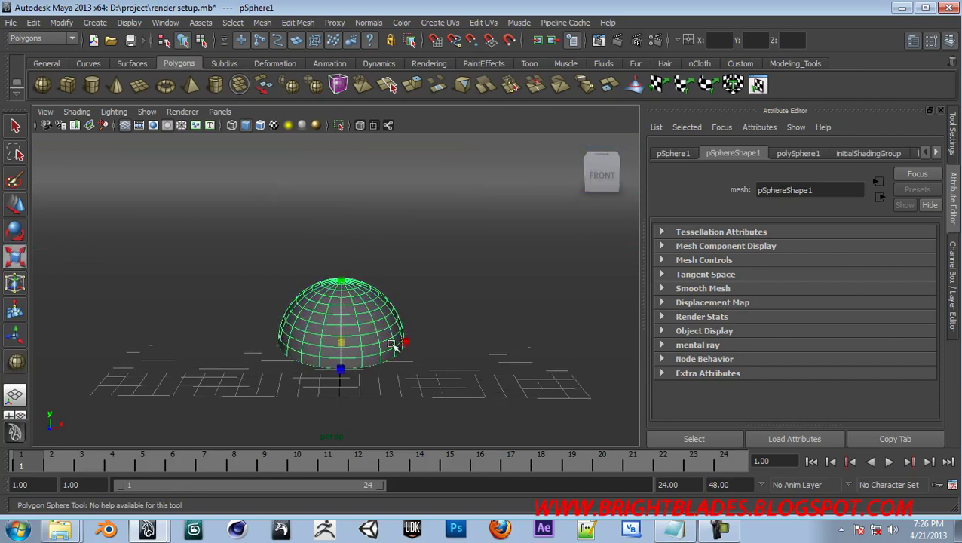
key("w")
left_click_drag(344, 320, 340, 253)
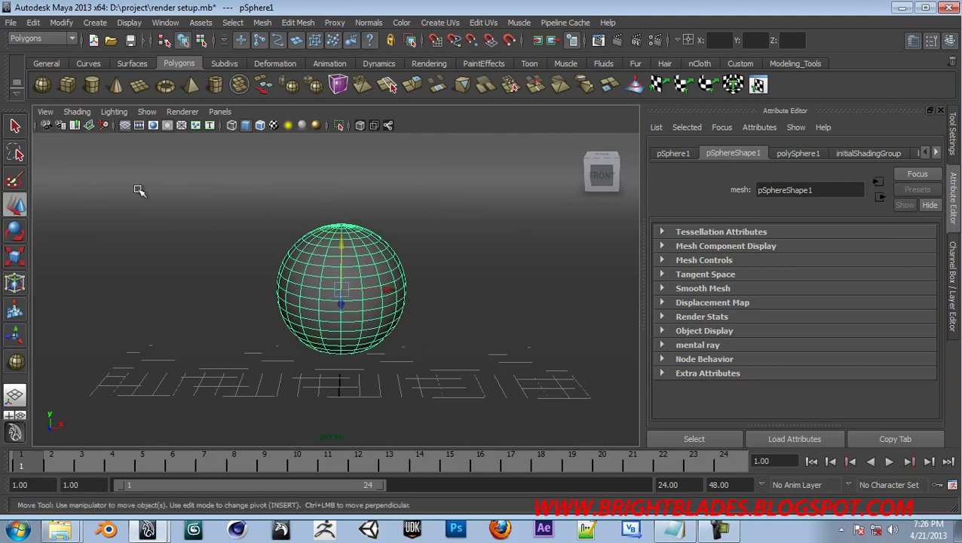
- Raise the sphere in the side view, then restore the cameraView1 perspective
left_click(75, 125)
mouse_move(461, 354)
left_mouse_down("alt")
mouse_move(404, 365)
mouse_move(365, 332)
mouse_move(317, 234)
left_mouse_up("alt")
key("space")
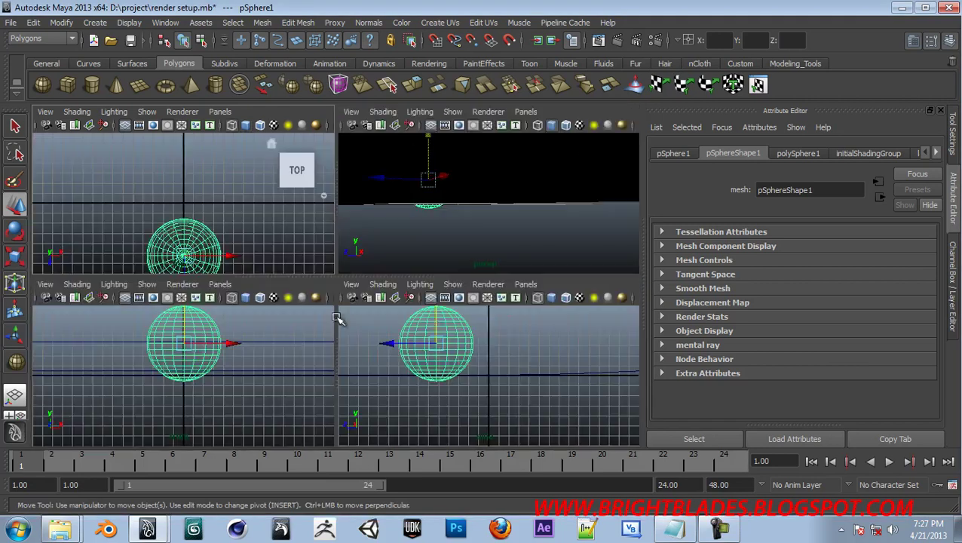
key("space")
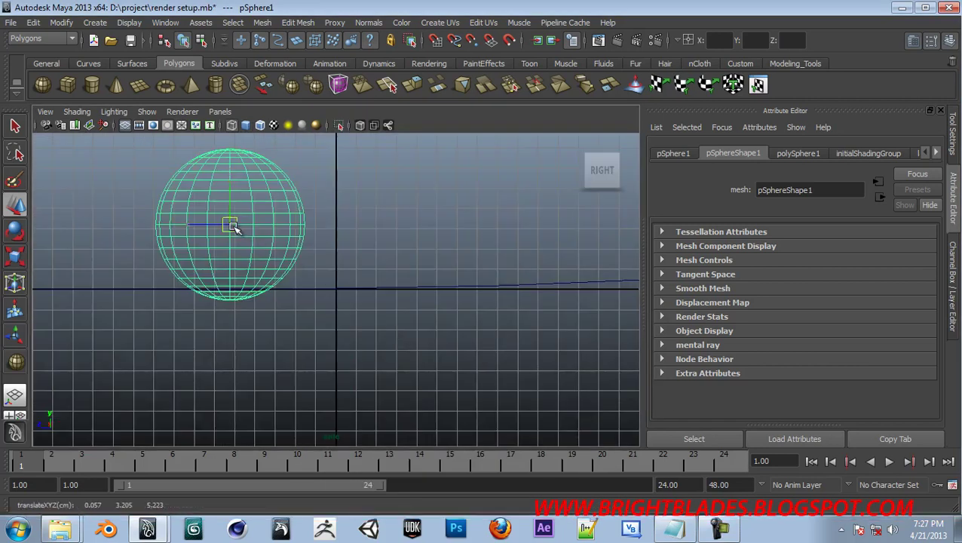
left_click_drag(234, 226, 244, 214)
key("space")
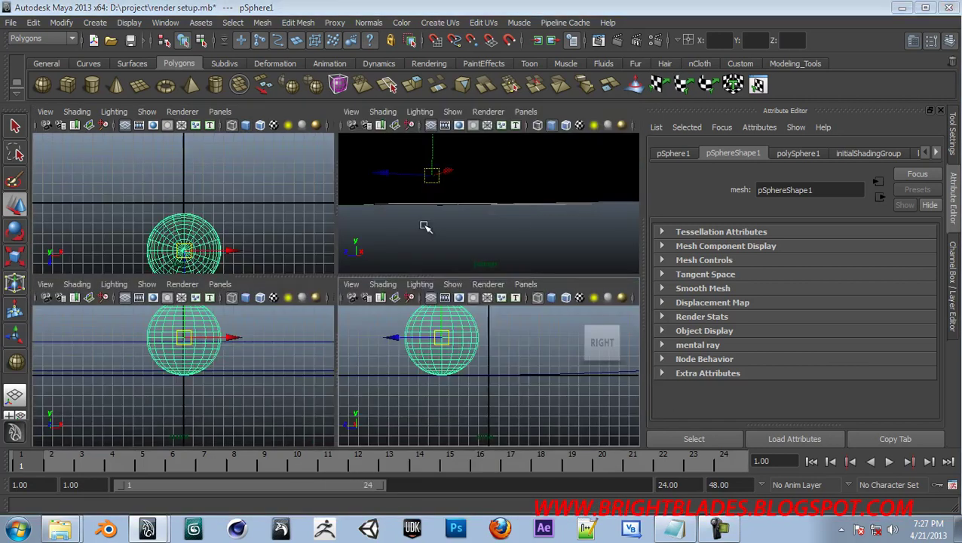
key("space")
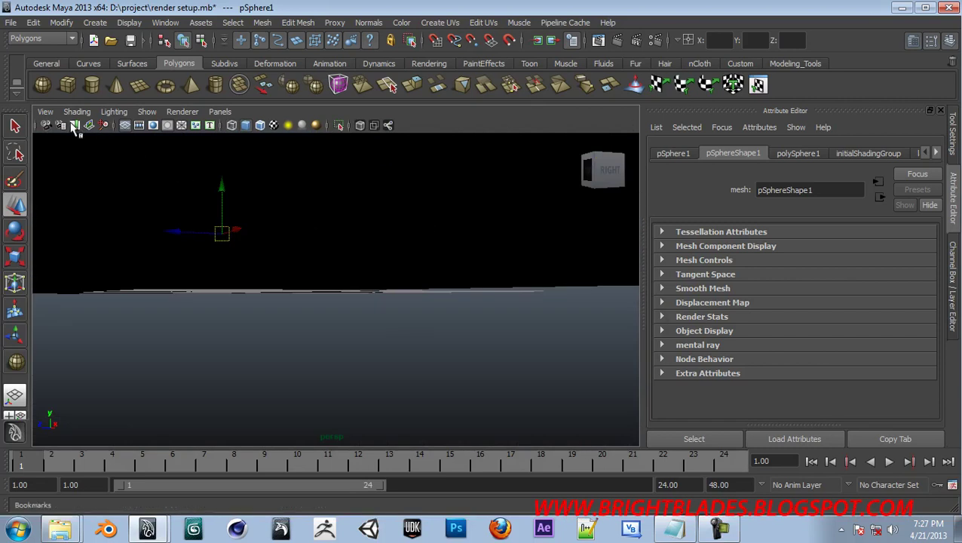
left_click(76, 126)
left_click(87, 132)
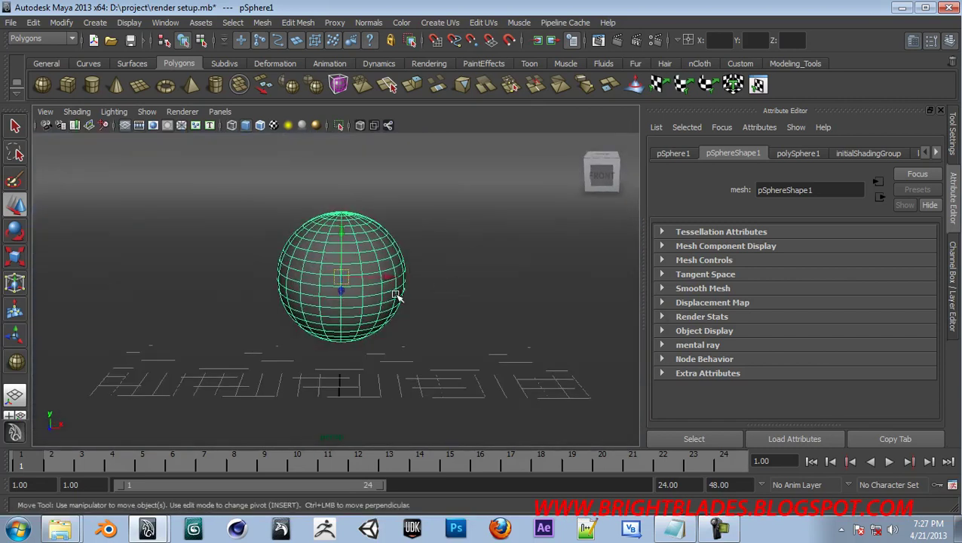
- Scale the sphere up and reposition it in the front and perspective views
key("r")
left_click_drag(349, 281, 414, 312)
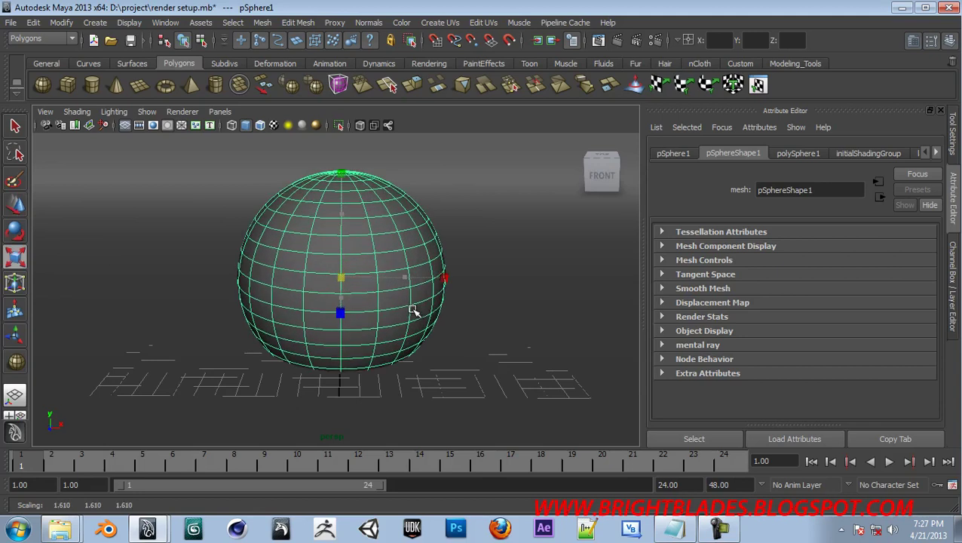
key("w")
left_click_drag(340, 231, 344, 244)
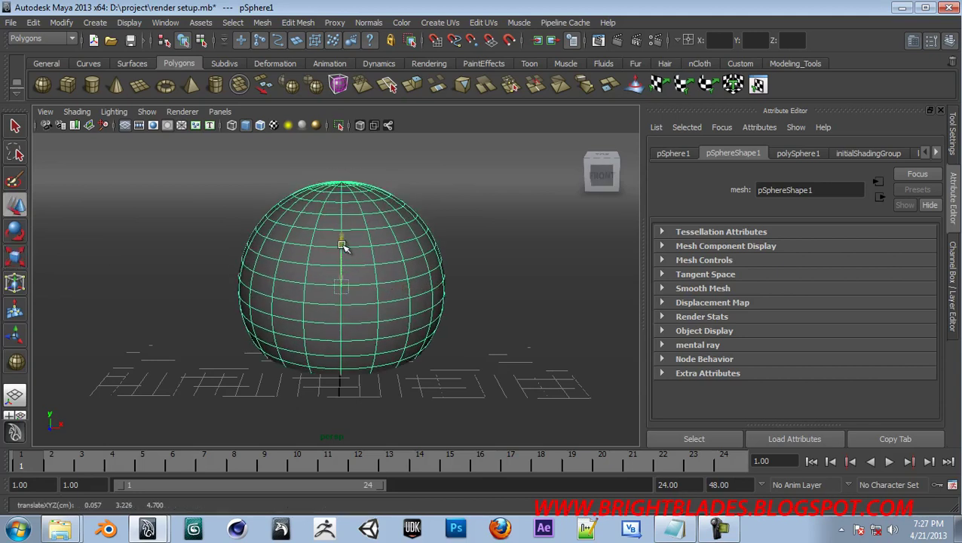
key("space")
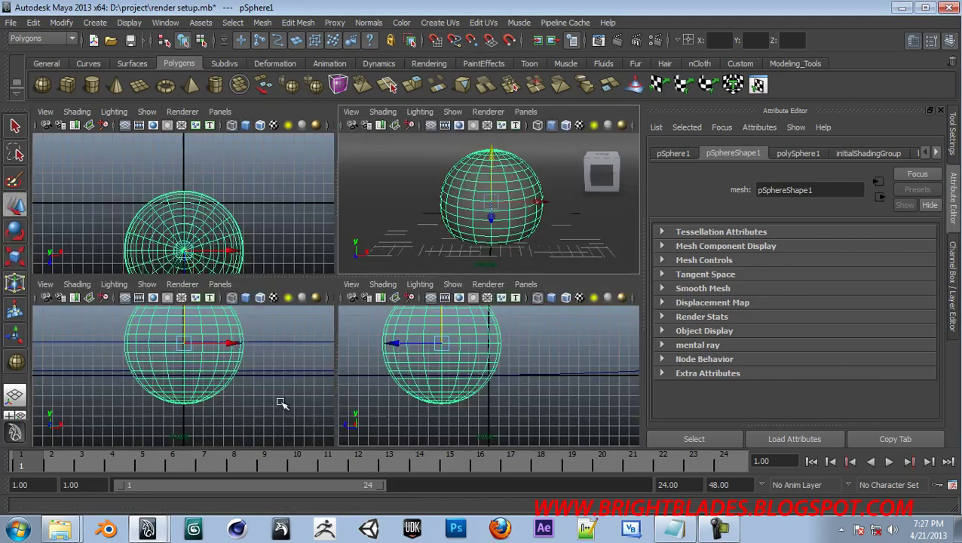
key("space")
mouse_move(337, 225)
left_mouse_down()
mouse_move(339, 161)
mouse_move(328, 171)
left_mouse_up()
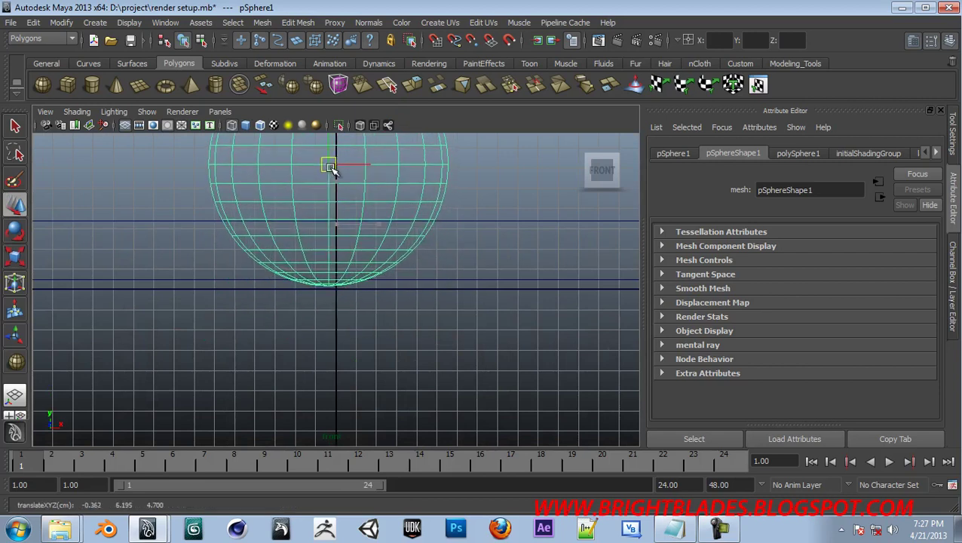
key("space")
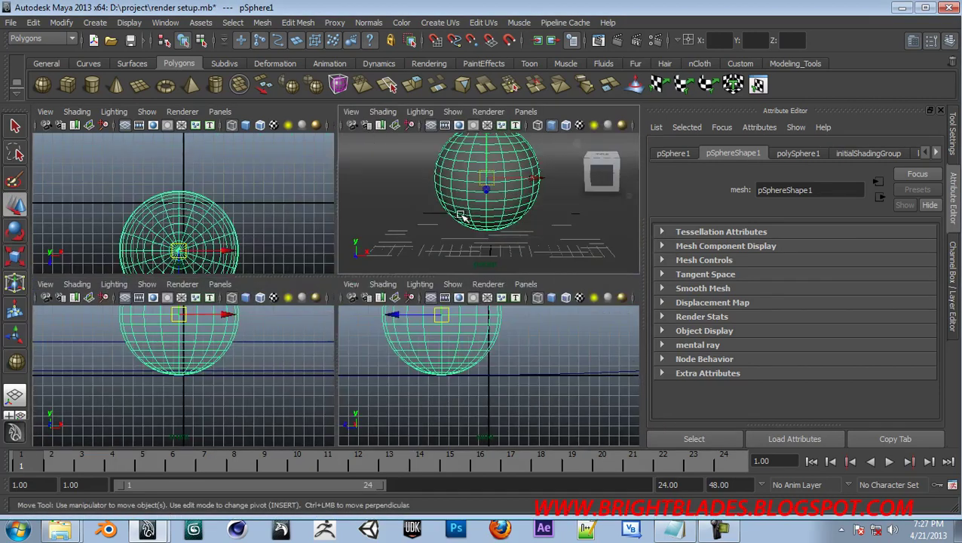
key("space")
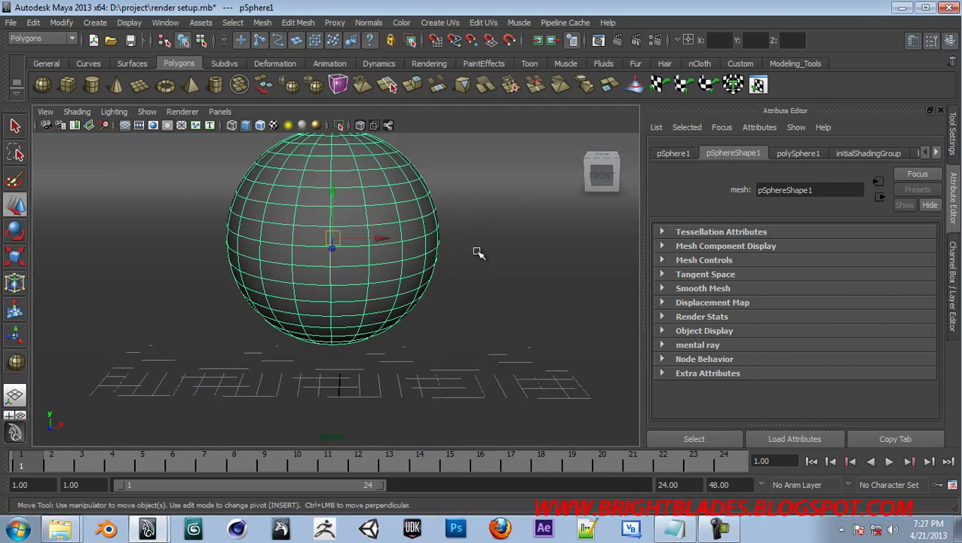
left_click_drag(333, 248, 326, 294)
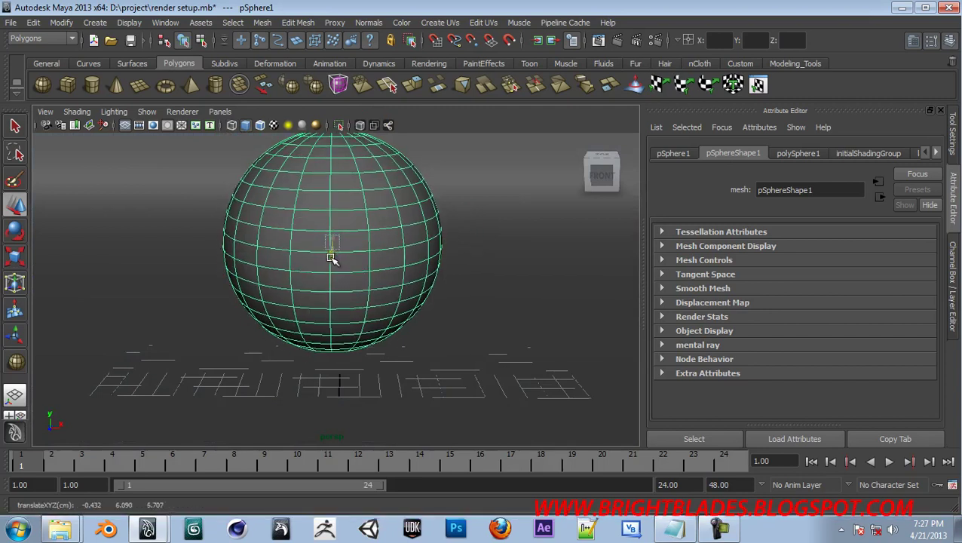
- Rescale the sphere, set it at translateY 5.260, and select the floor plane
key("r")
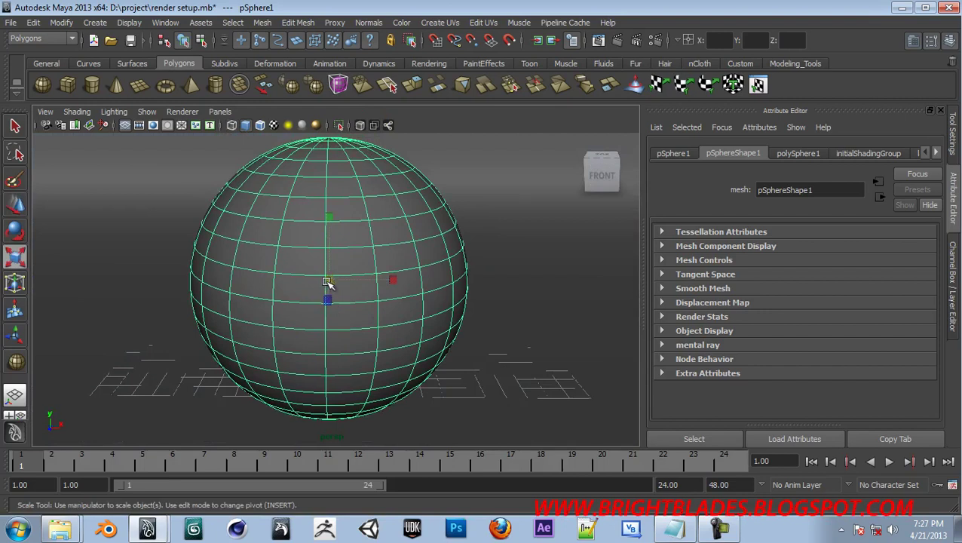
left_click_drag(329, 287, 303, 365)
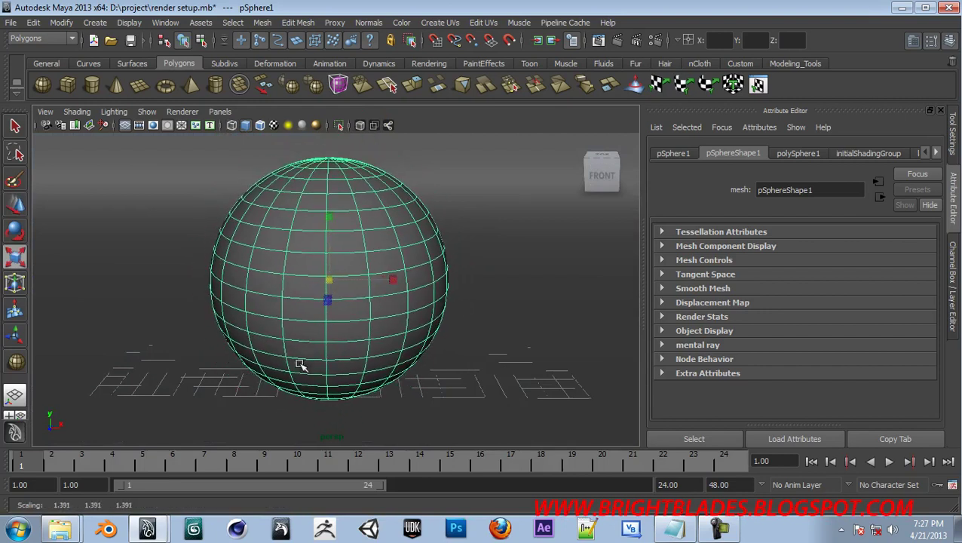
key("w")
left_click_drag(328, 234, 328, 239)
key("space")
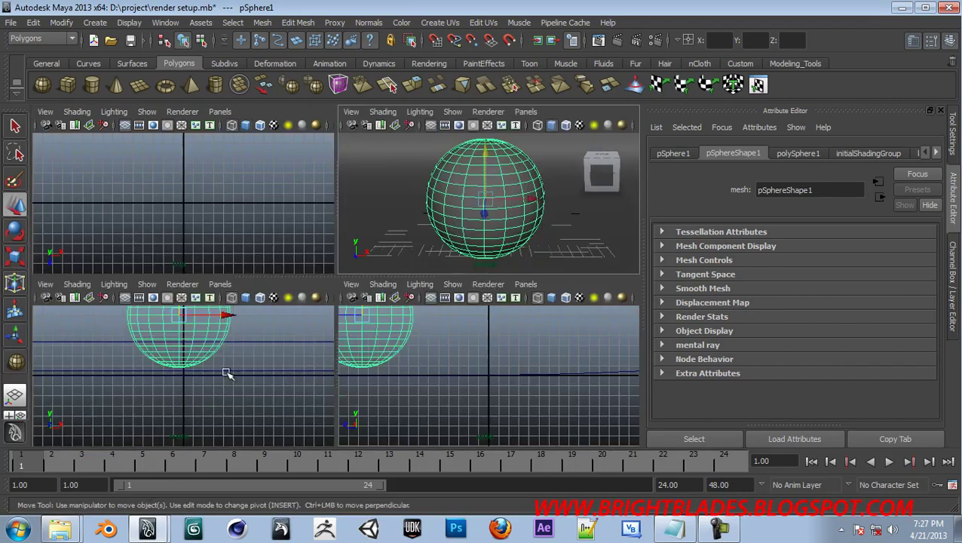
key("space")
left_click_drag(328, 168, 326, 181)
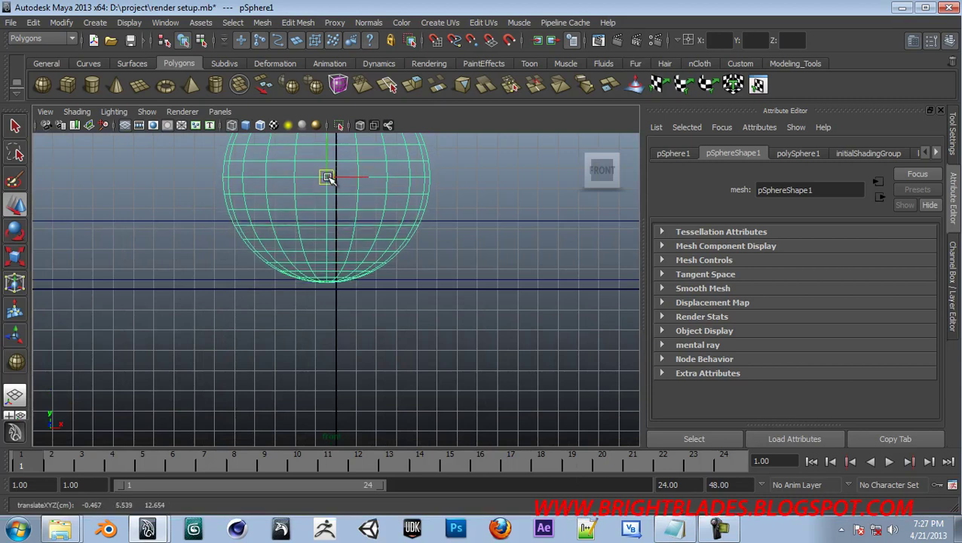
key("space")
key("space")
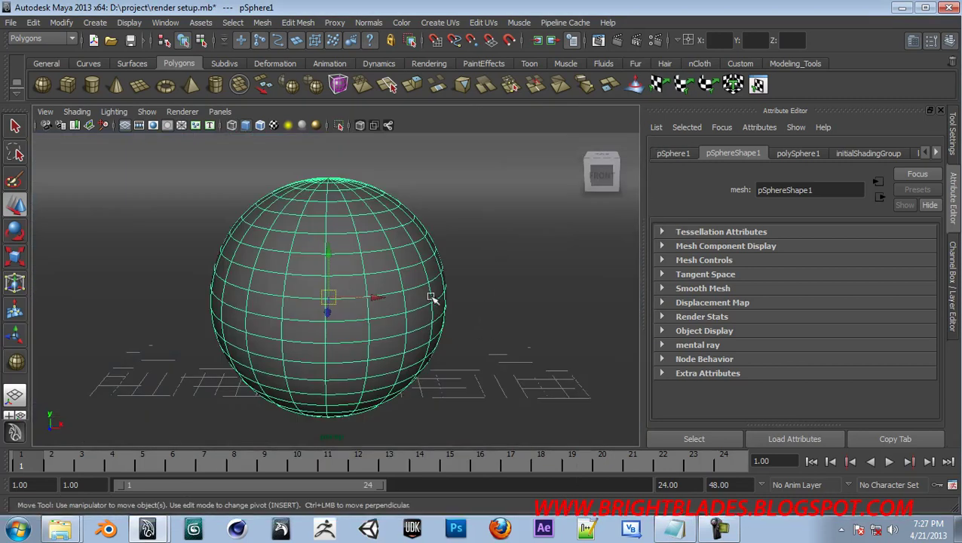
left_click(546, 339)
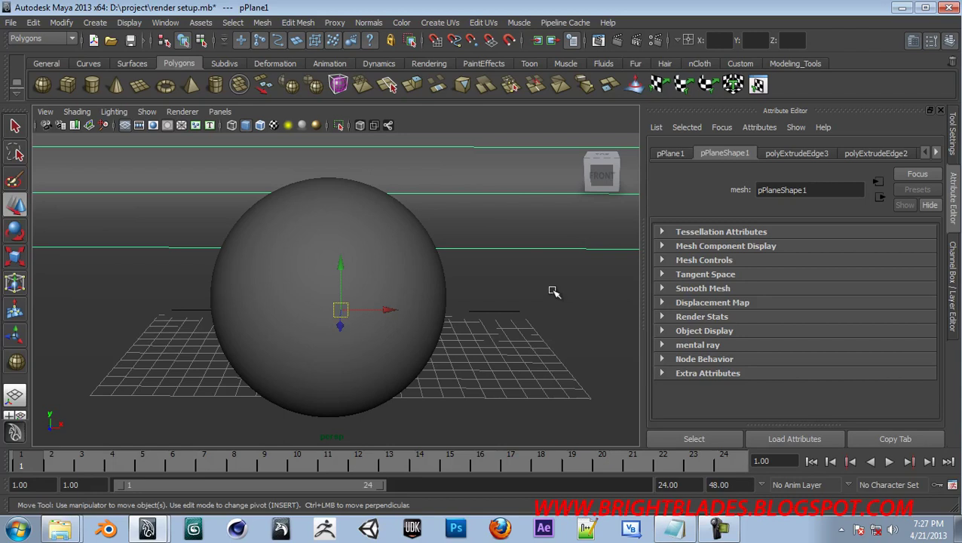
- Assign a new Blinn material to the floor plane and rename it floor
right_click_drag(553, 279, 547, 316)
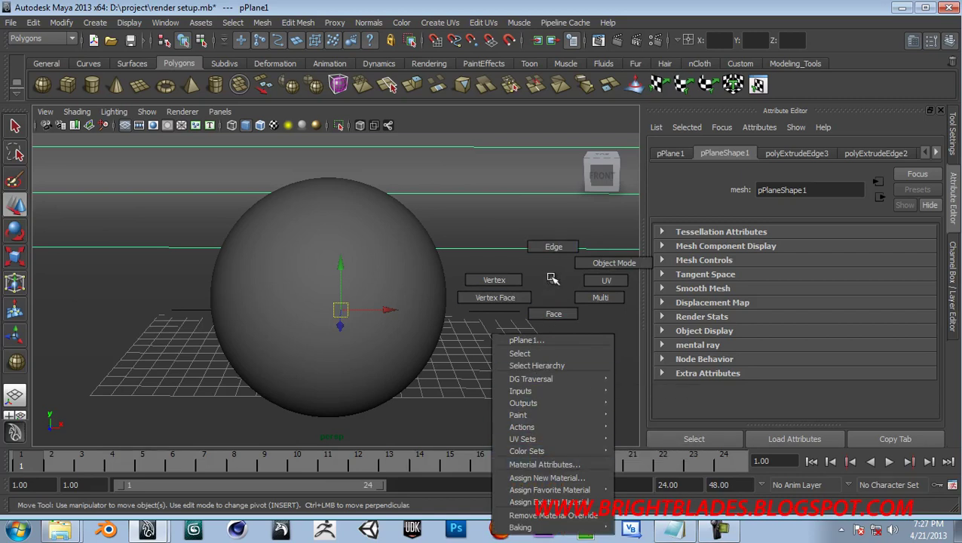
left_click(562, 478)
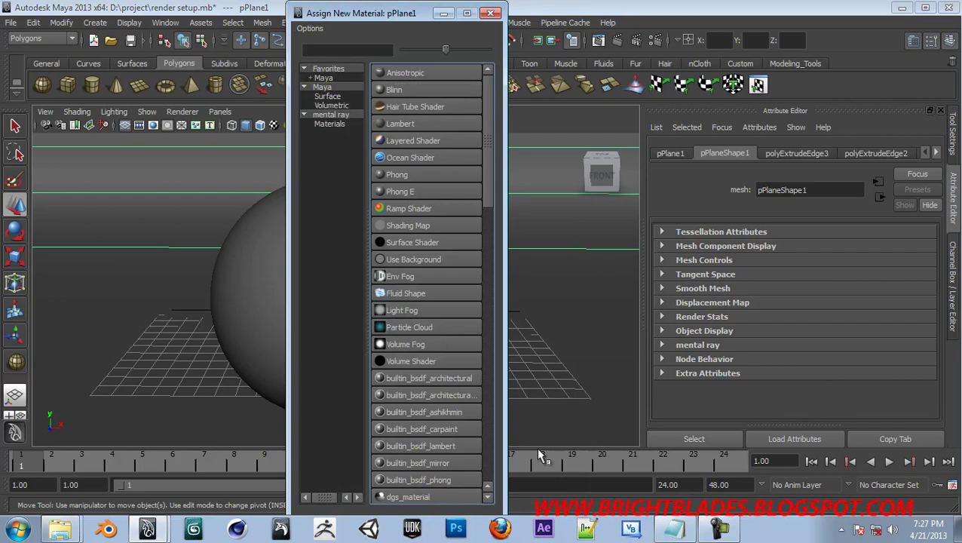
left_click(404, 87)
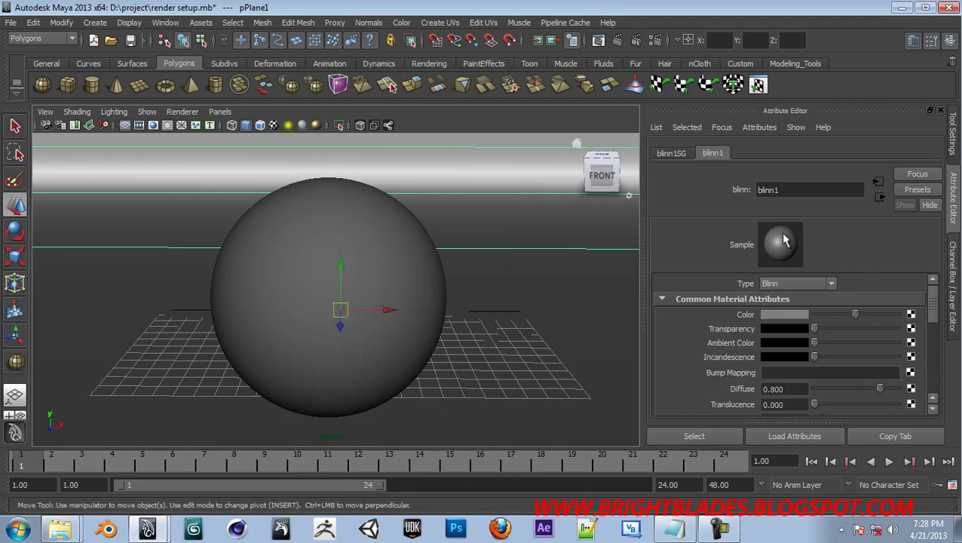
double_click(801, 190)
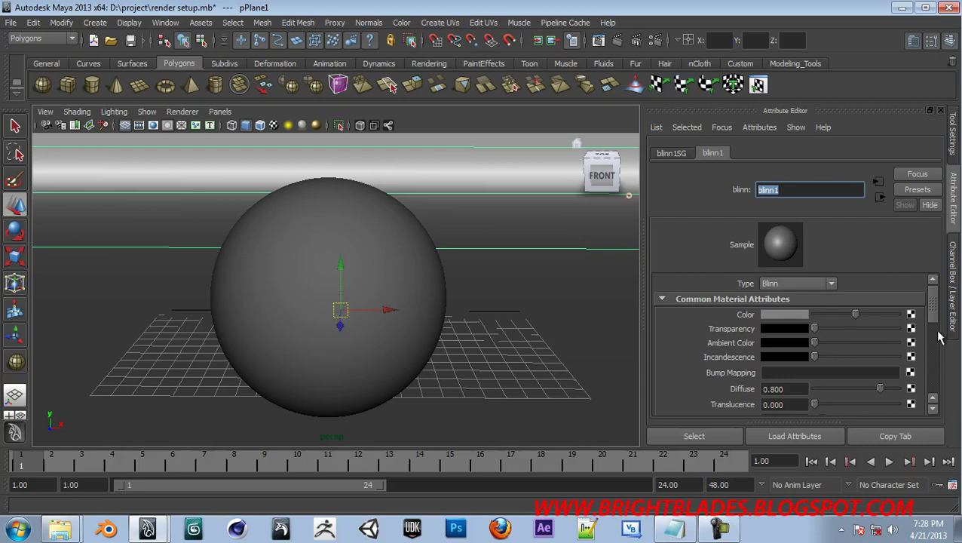
scroll(938, 304, "down", 2)
scroll(938, 303, "up", 2)
mouse_move(936, 313)
left_mouse_down()
mouse_move(936, 354)
mouse_move(935, 309)
left_mouse_up()
type("floor")
key("Return")
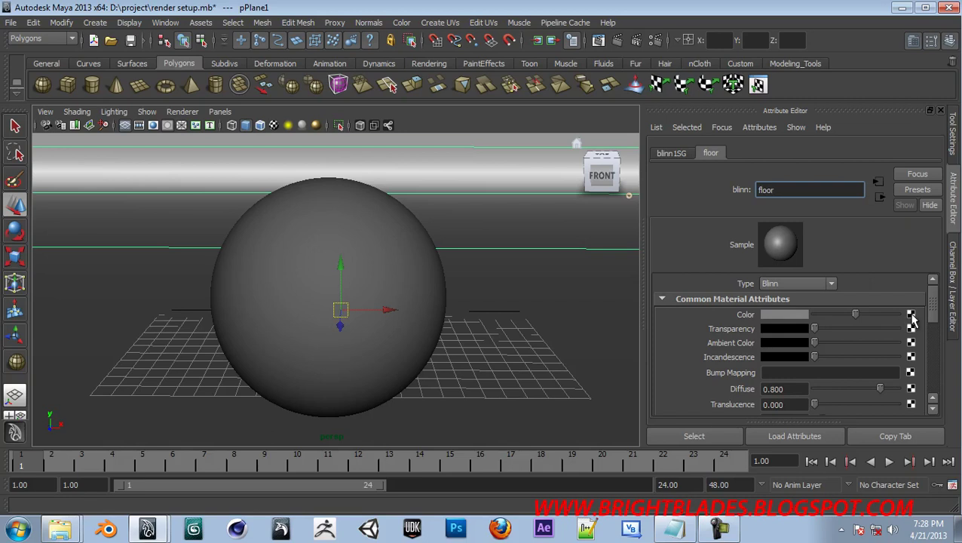
- Connect a Checker texture to the floor material's Color
left_click(911, 314)
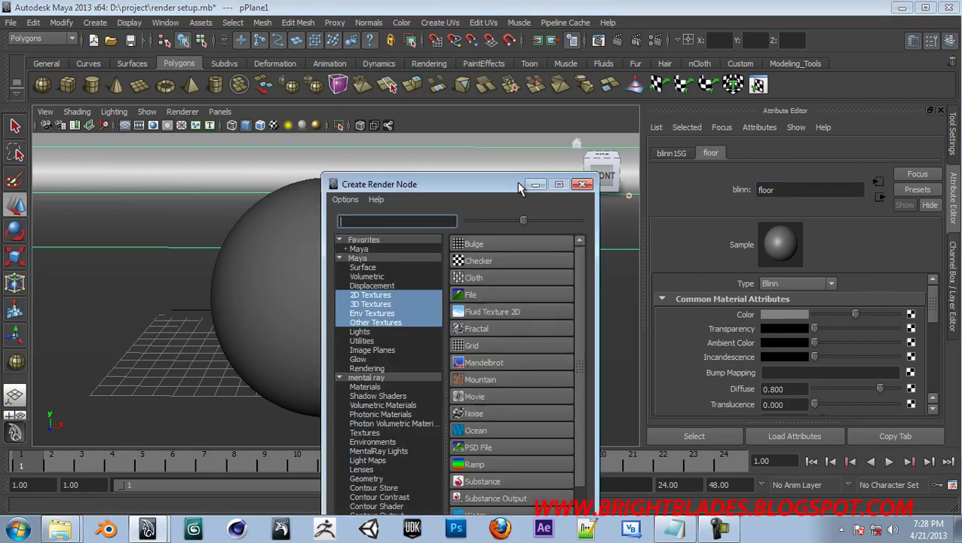
left_click_drag(478, 186, 450, 173)
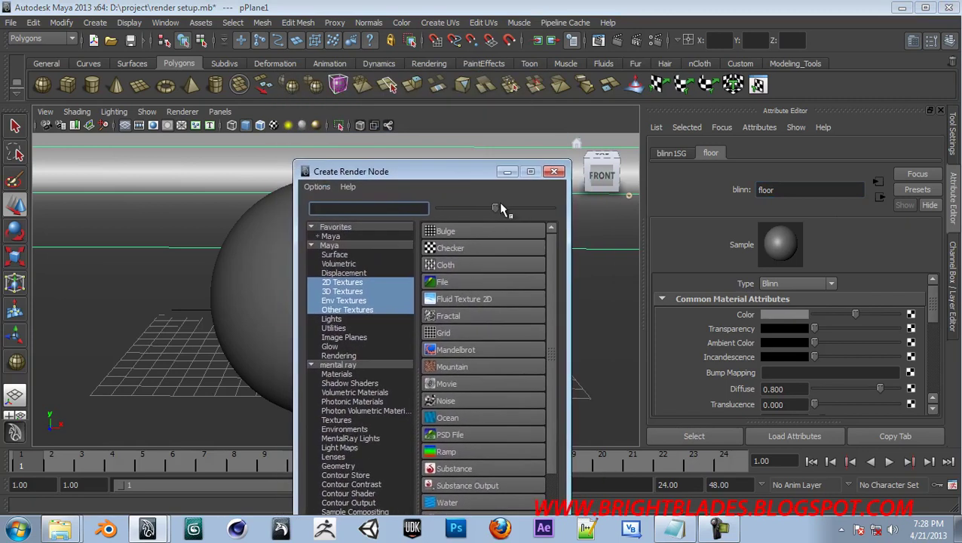
left_click_drag(499, 203, 523, 207)
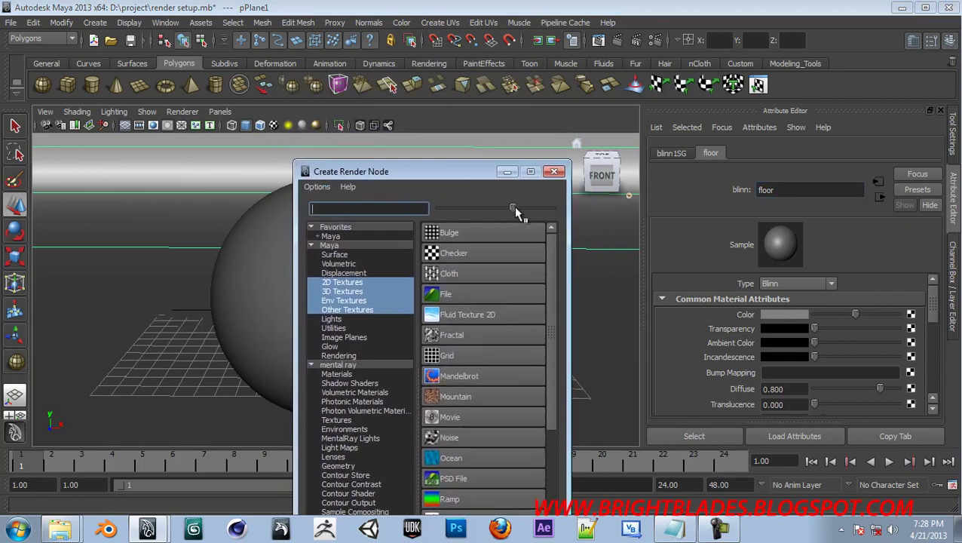
left_click(462, 259)
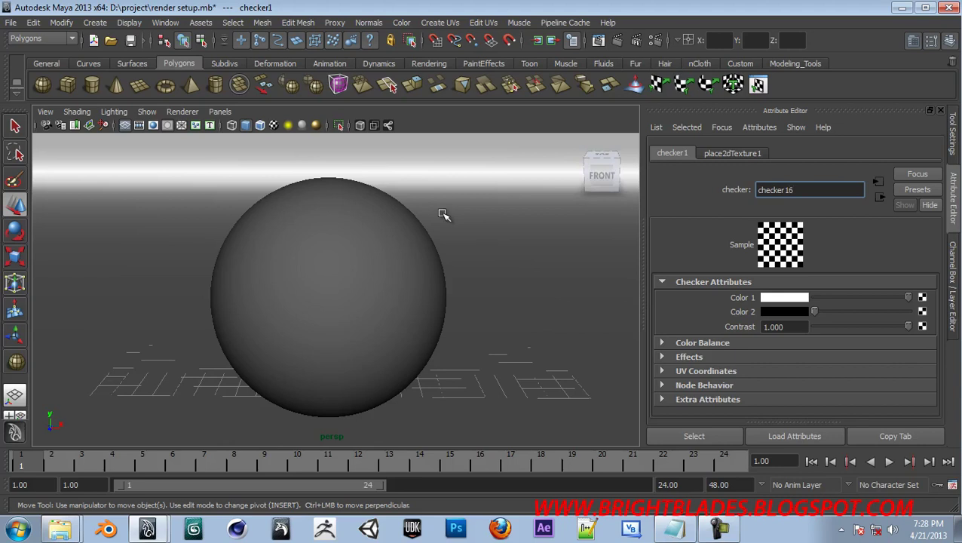
- Show textures in the viewport and open the checker1 texture's attributes
left_click(448, 233)
key("6")
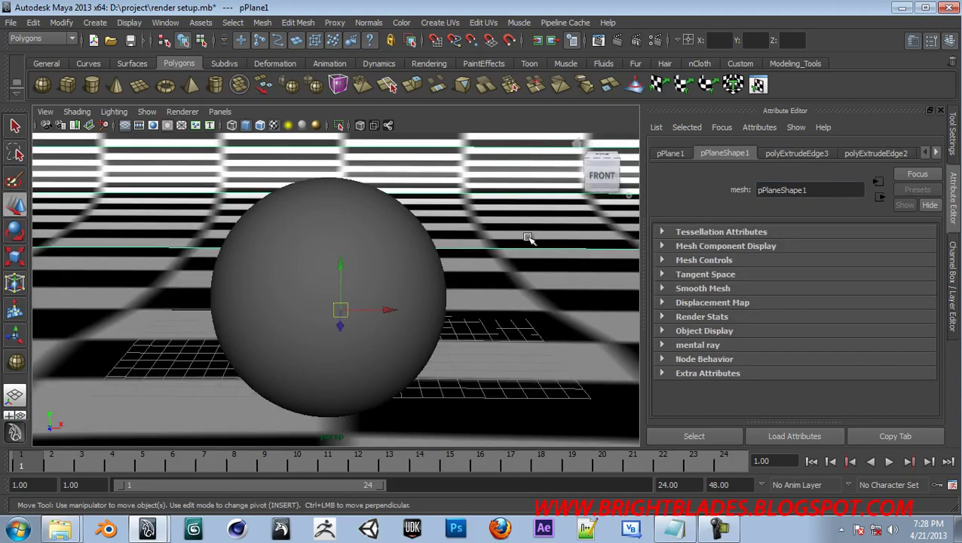
right_click_drag(485, 228, 494, 413)
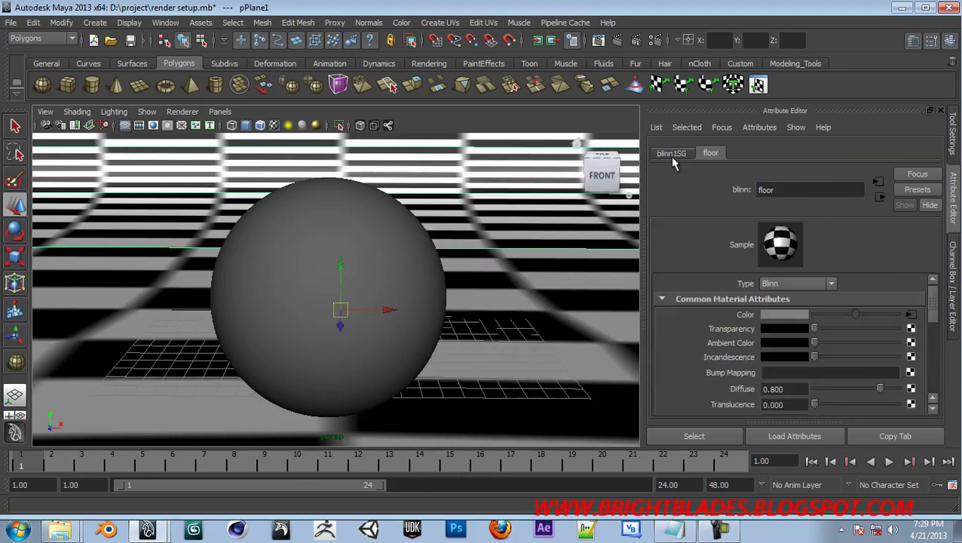
left_click(671, 153)
left_click(710, 153)
left_click(910, 315)
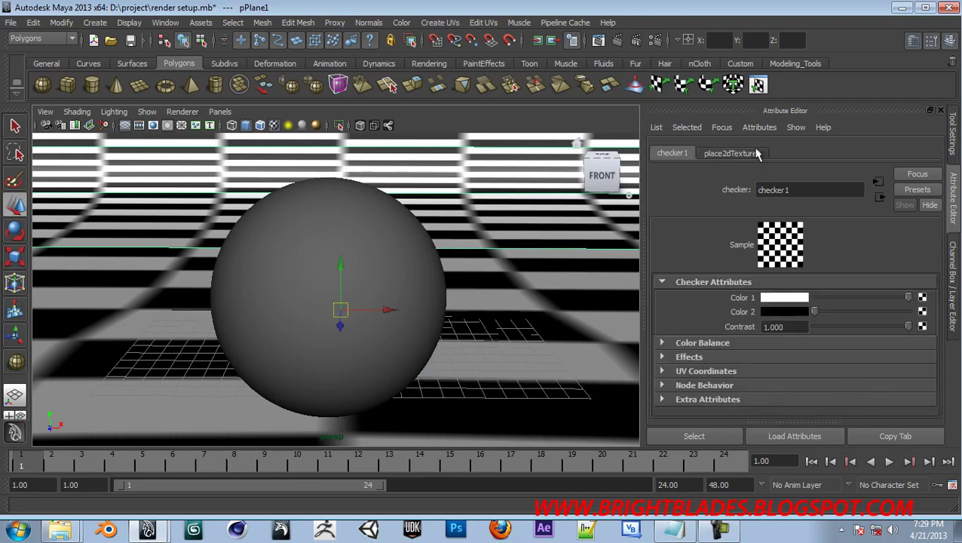
- Set the checker's place2dTexture1 Repeat UV to 10 by 6
left_click(732, 154)
scroll(931, 309, "down", 3)
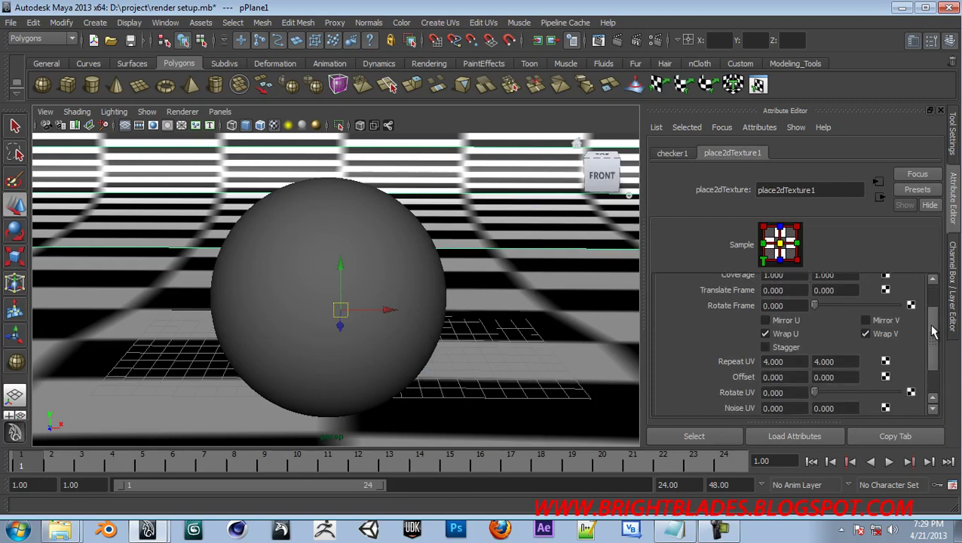
left_click_drag(792, 353, 734, 344)
type("5")
key("Return")
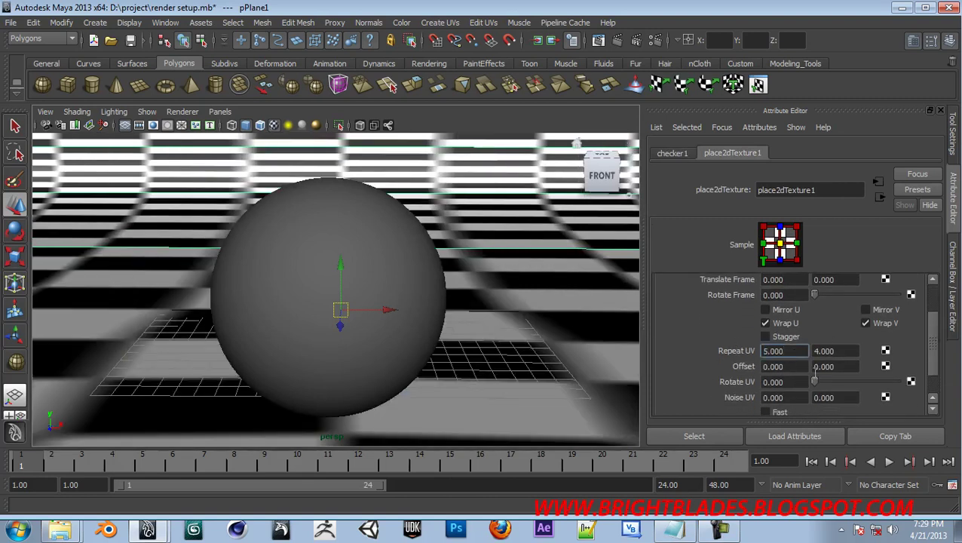
left_click_drag(855, 351, 812, 350)
type("5")
key("Return")
type("6")
key("Return")
left_click_drag(802, 350, 752, 349)
type("8")
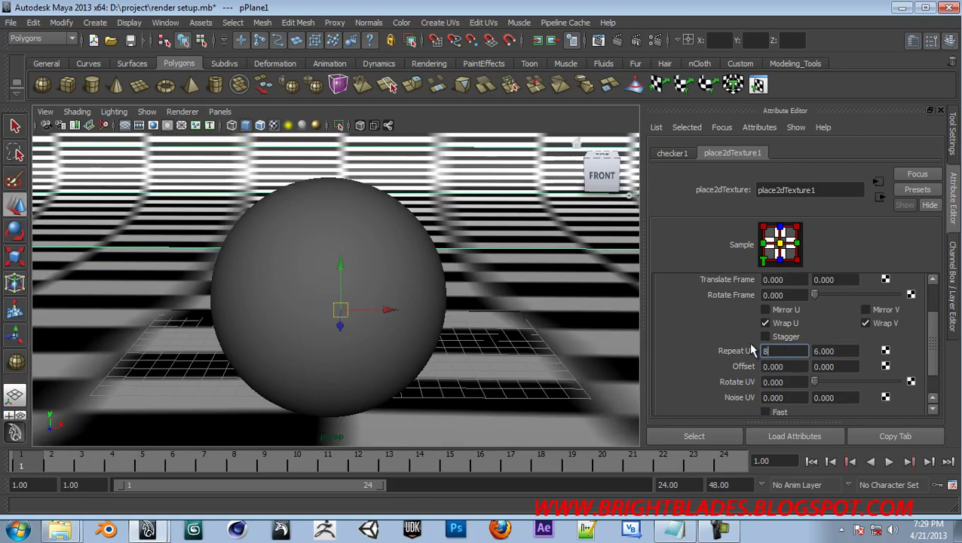
key("Return")
left_click_drag(804, 351, 740, 345)
type("10")
key("Return")
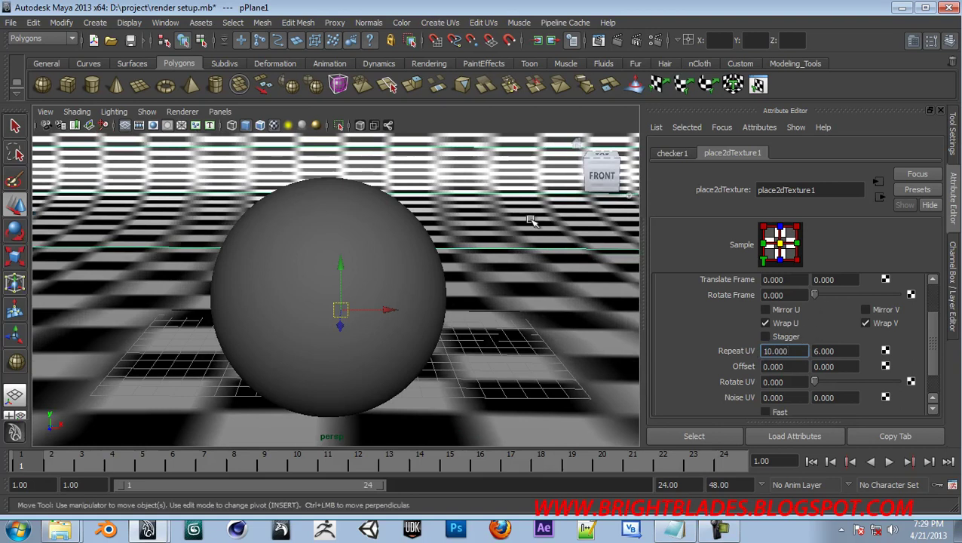
- Nudge the sphere slightly to the right along X
left_click(389, 310)
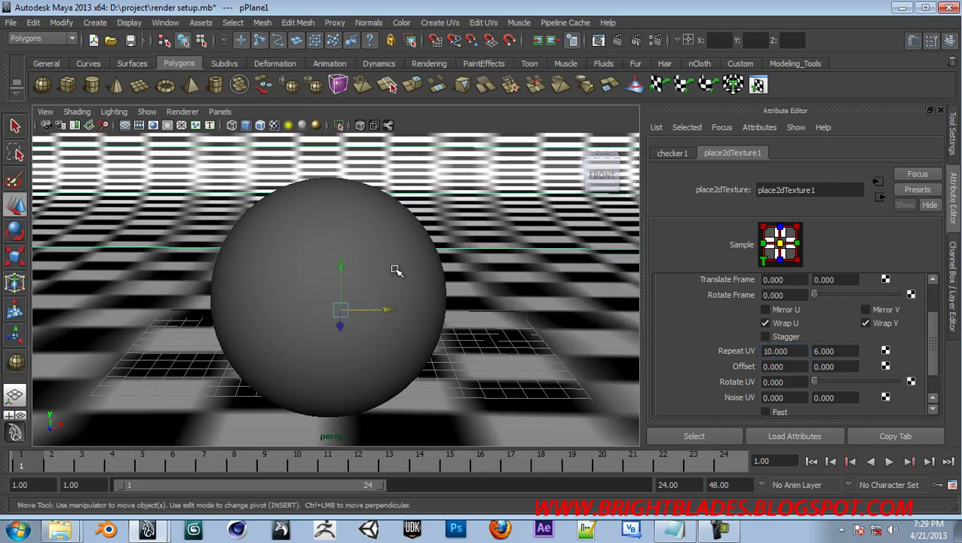
left_click(388, 298)
left_click_drag(386, 300, 408, 301)
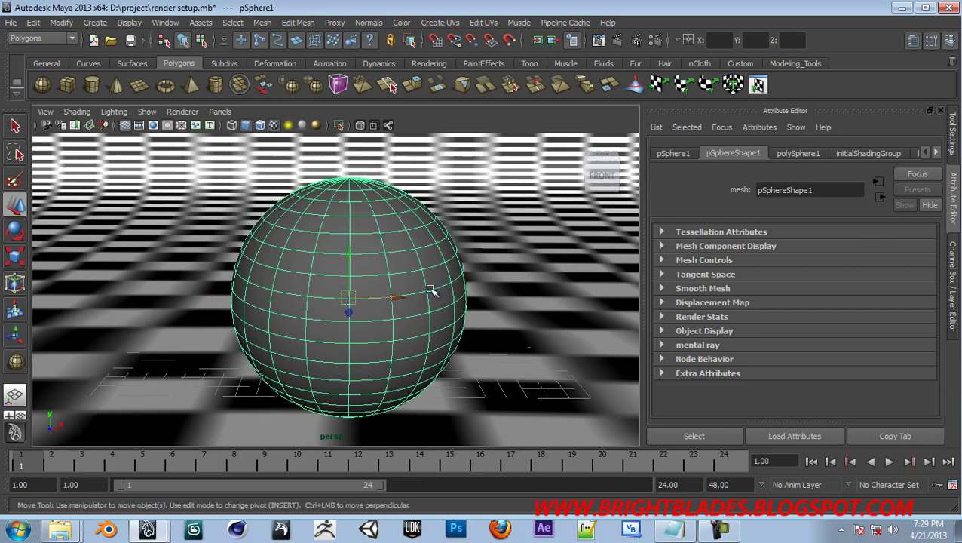
- Turn on the resolution gate to frame the 640 x 480 render area in perspective
left_click(153, 126)
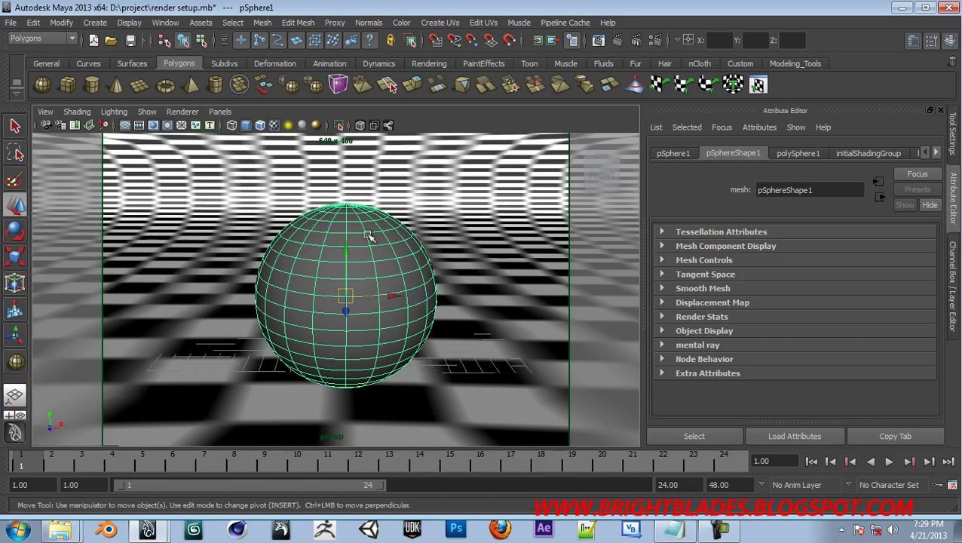
left_click(73, 128)
- Switch rendering to mental ray with the Production quality preset and render the current frame
left_click(655, 42)
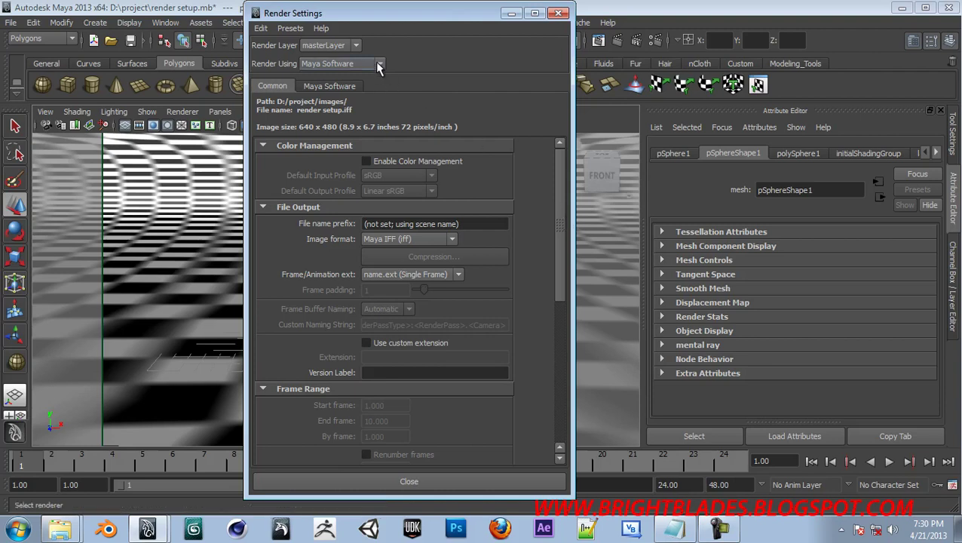
left_click(562, 17)
left_click(639, 40)
left_click(365, 63)
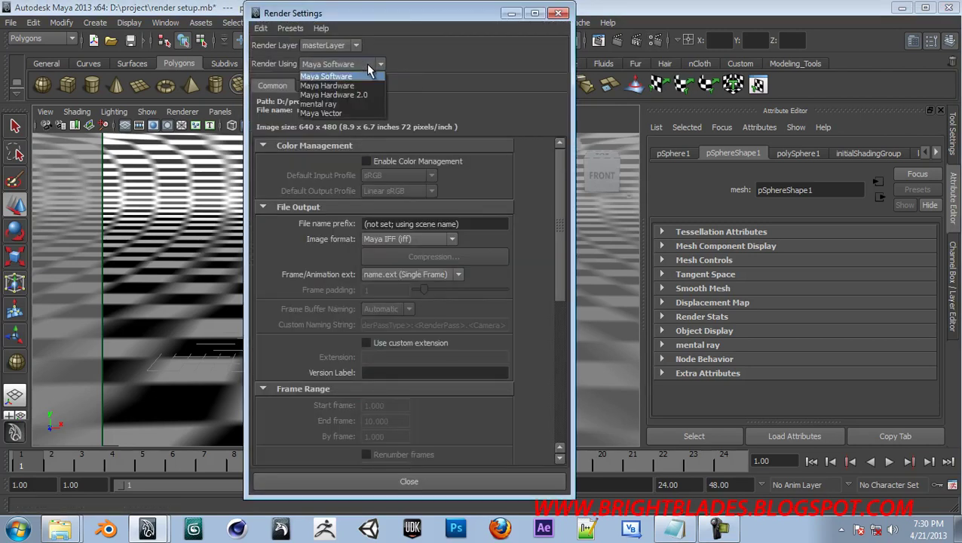
left_click(352, 106)
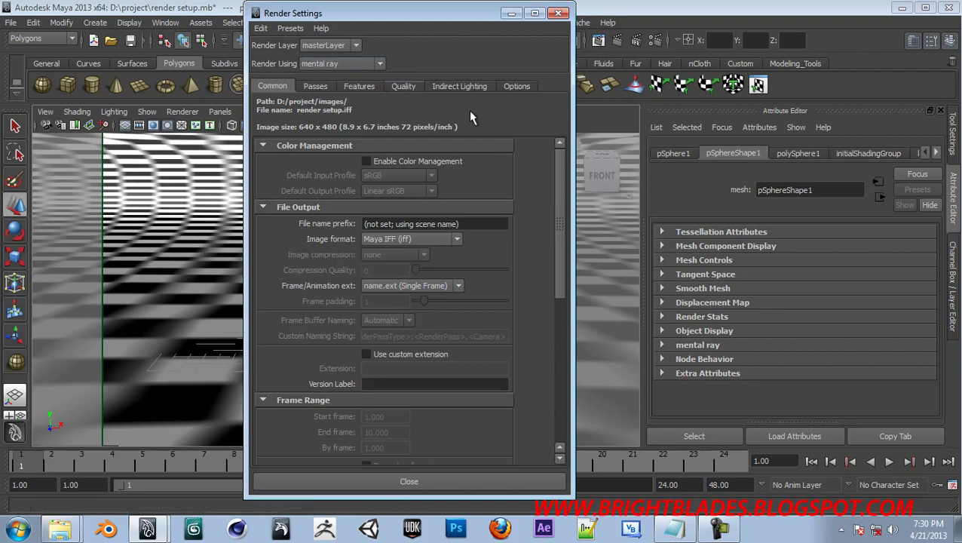
left_click(407, 86)
left_click(436, 111)
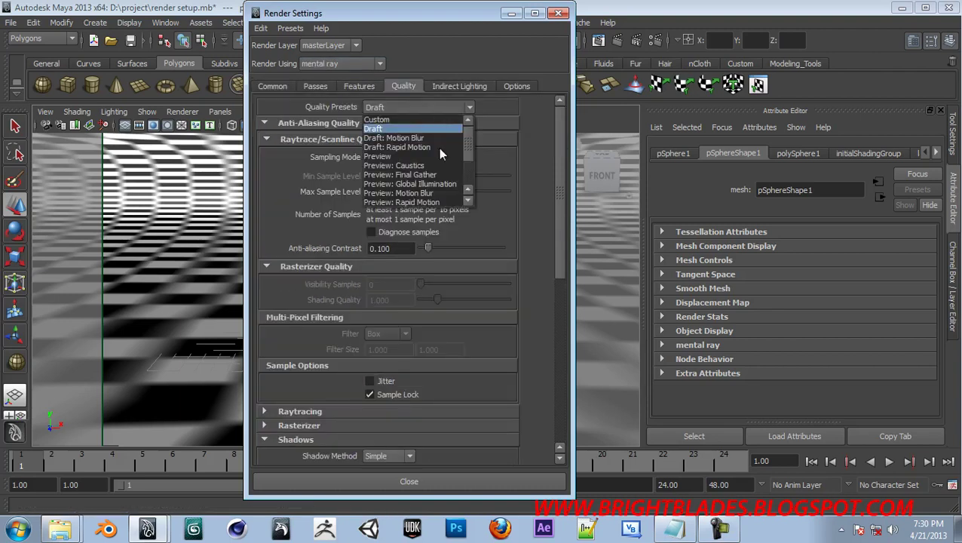
scroll(468, 158, "down", 2)
left_click(431, 156)
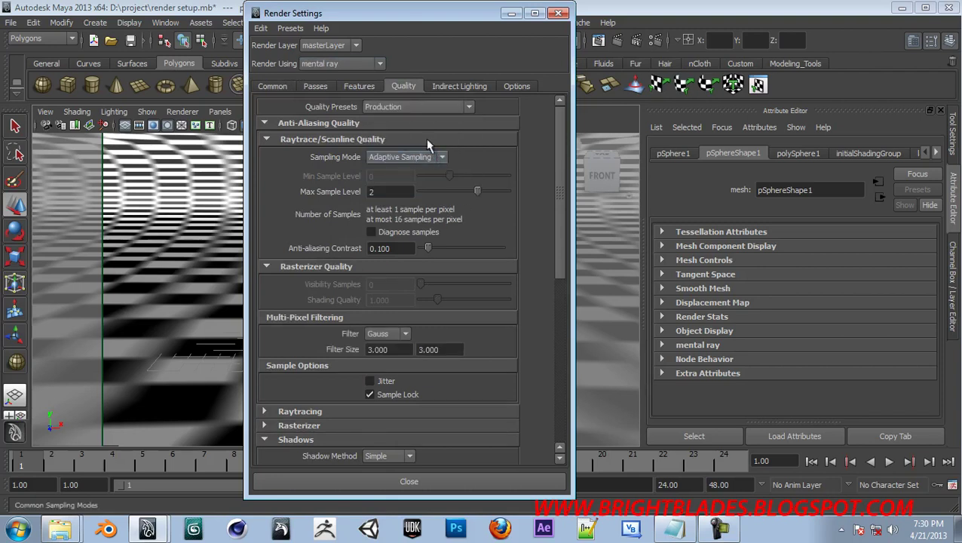
left_click(558, 14)
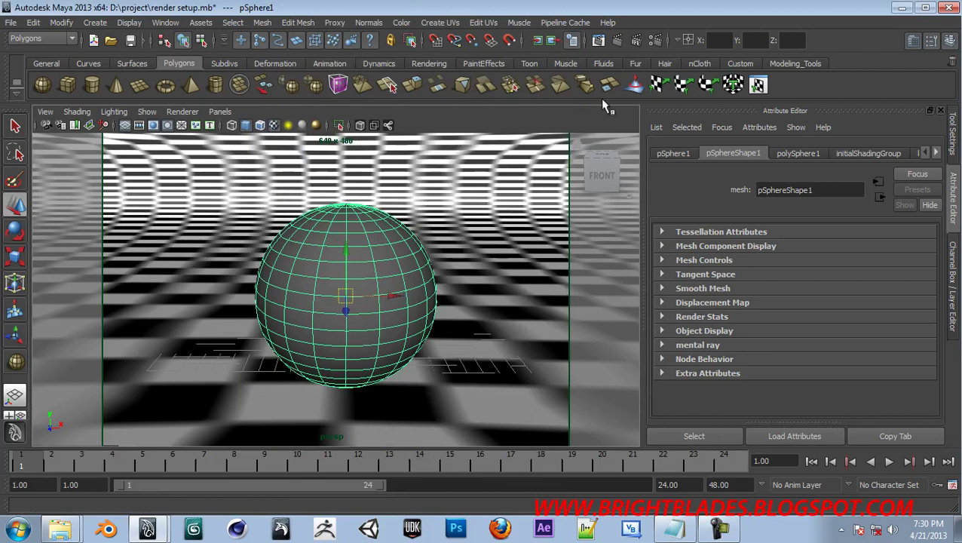
left_click(616, 41)
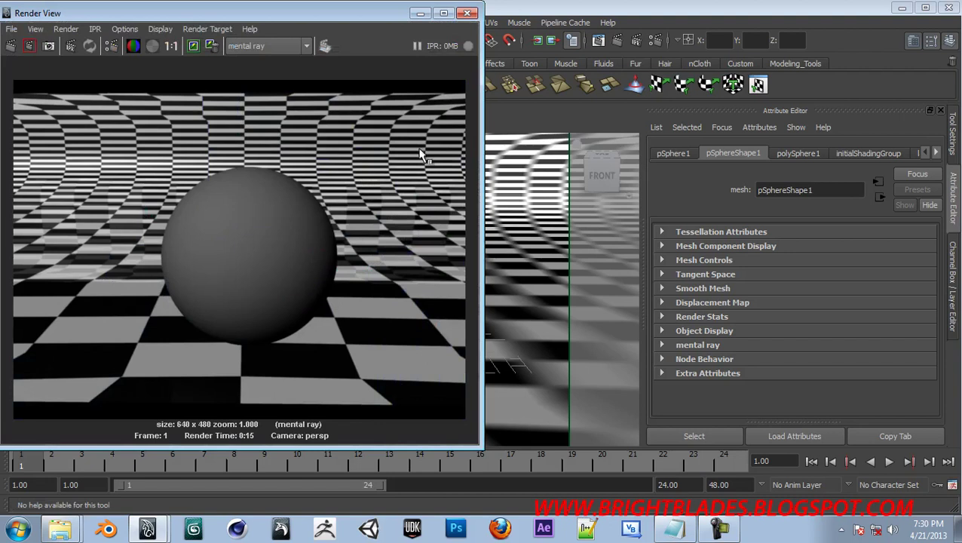
- Close the test render and dolly the perspective camera in toward the sphere
left_click(467, 13)
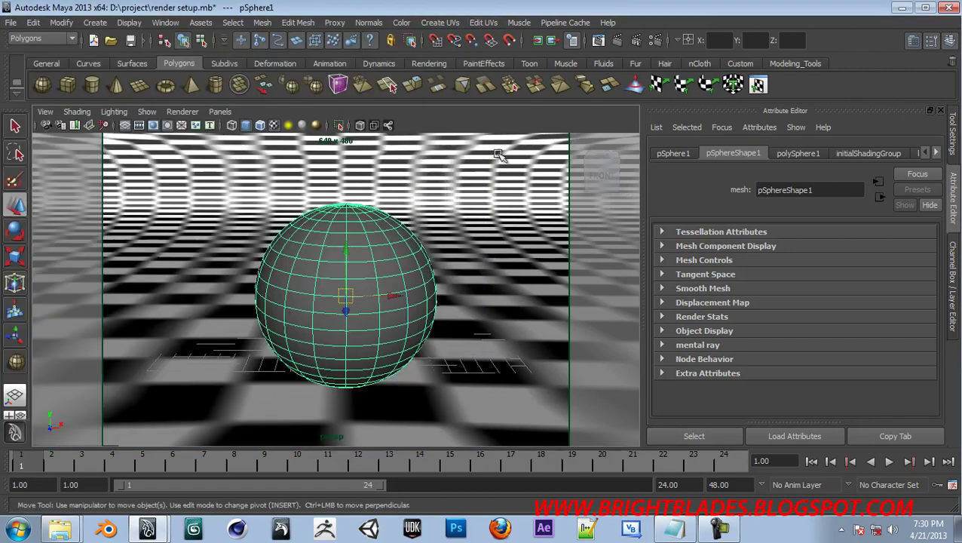
scroll(459, 203, "up", 3)
scroll(461, 204, "up", 1)
scroll(467, 208, "up", 2)
scroll(475, 217, "up", 2)
mouse_move(494, 268)
middle_mouse_down("alt")
mouse_move(476, 281)
mouse_move(483, 286)
middle_mouse_up("alt")
- Turn on Use Preview Level for Rendering in pPlane1's Smooth Mesh settings, then close the test render
left_click(501, 384)
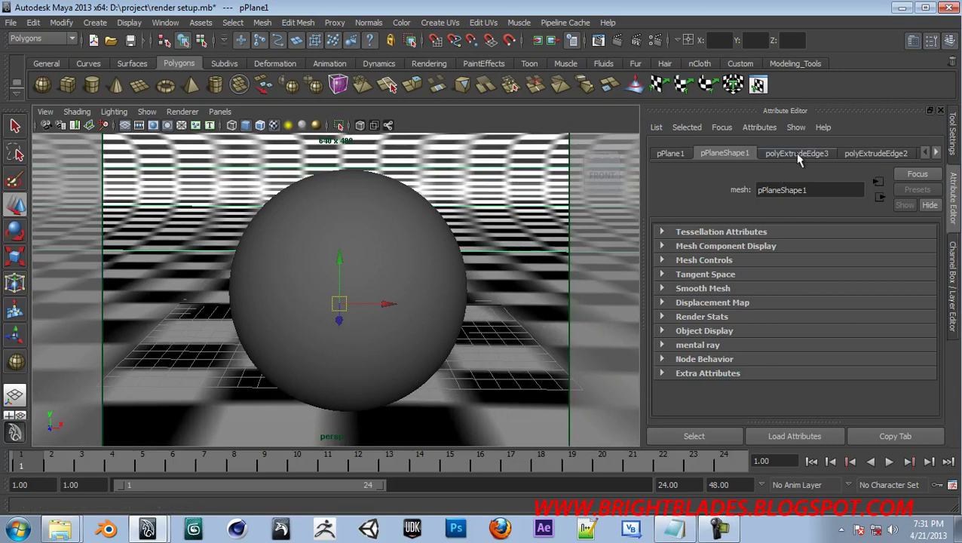
left_click(694, 287)
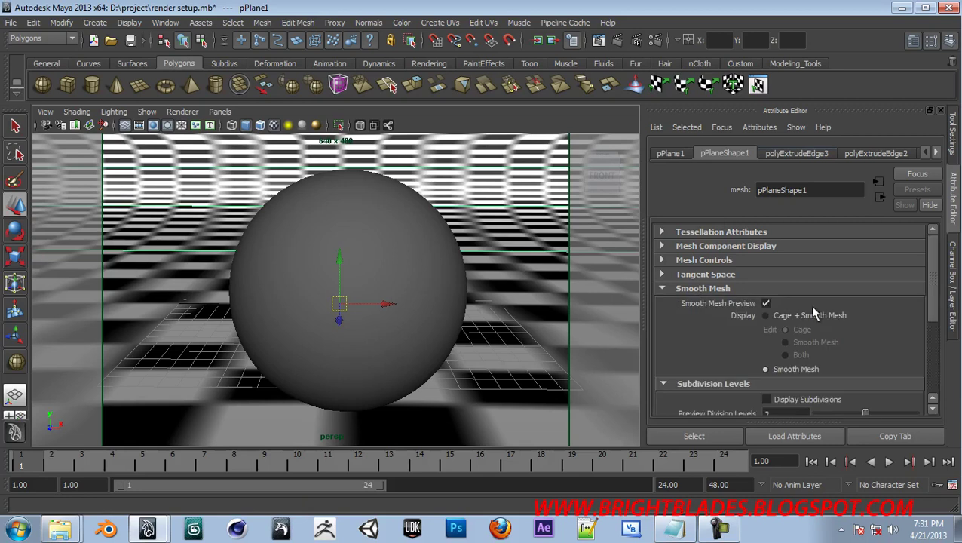
left_click_drag(930, 286, 933, 336)
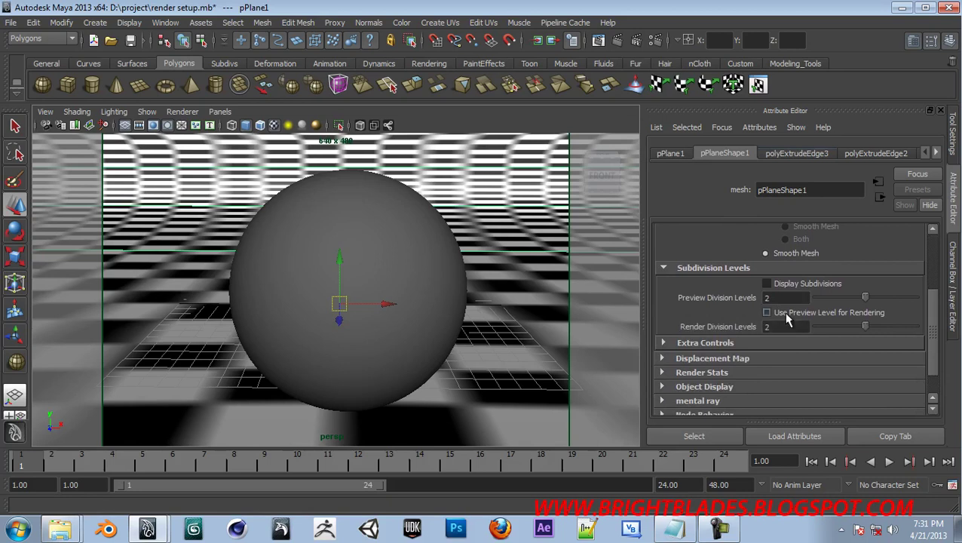
left_click(783, 314)
mouse_move(923, 321)
left_mouse_down()
mouse_move(932, 386)
mouse_move(948, 239)
left_mouse_up()
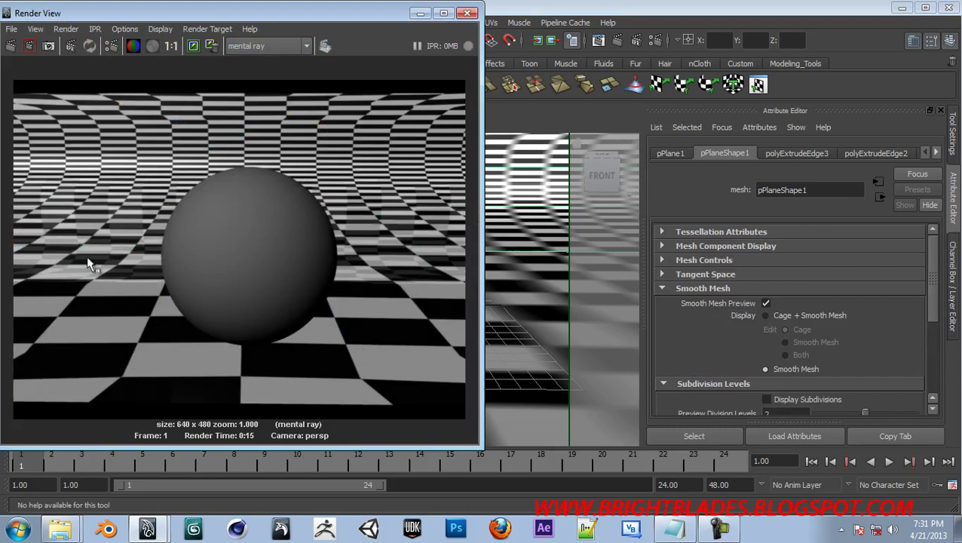
left_click(467, 13)
left_click(398, 265)
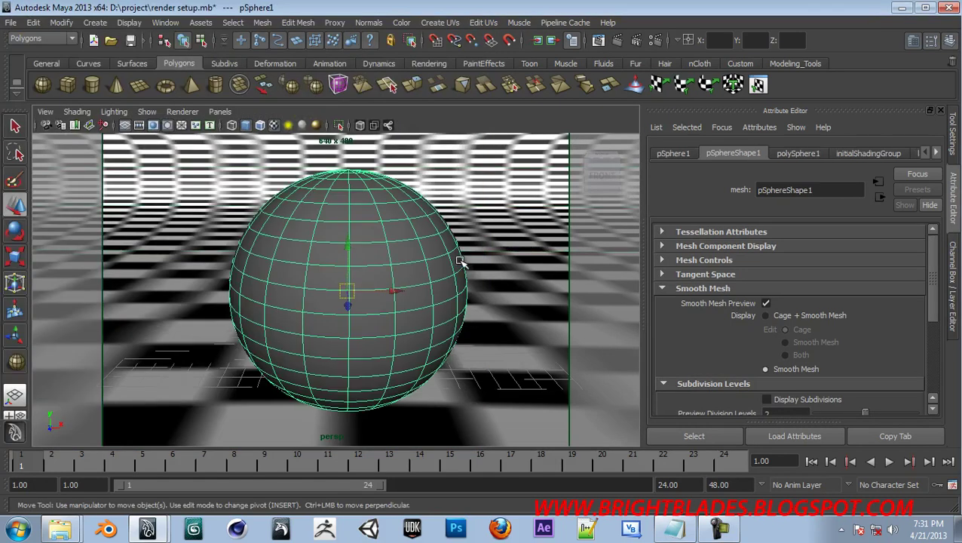
- Open Assign New Material for pSphere1, widen the chooser and enlarge its preview swatches
right_click(398, 259)
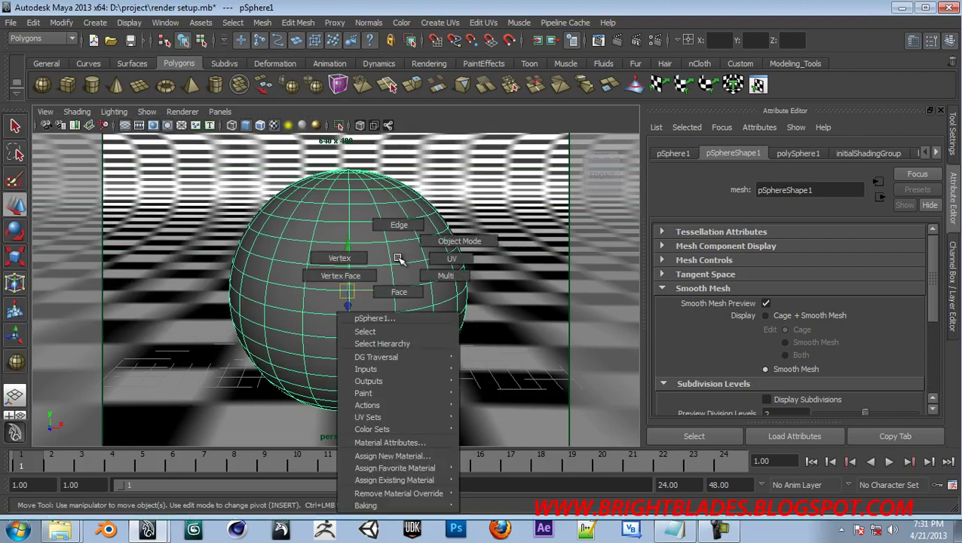
left_click(408, 456)
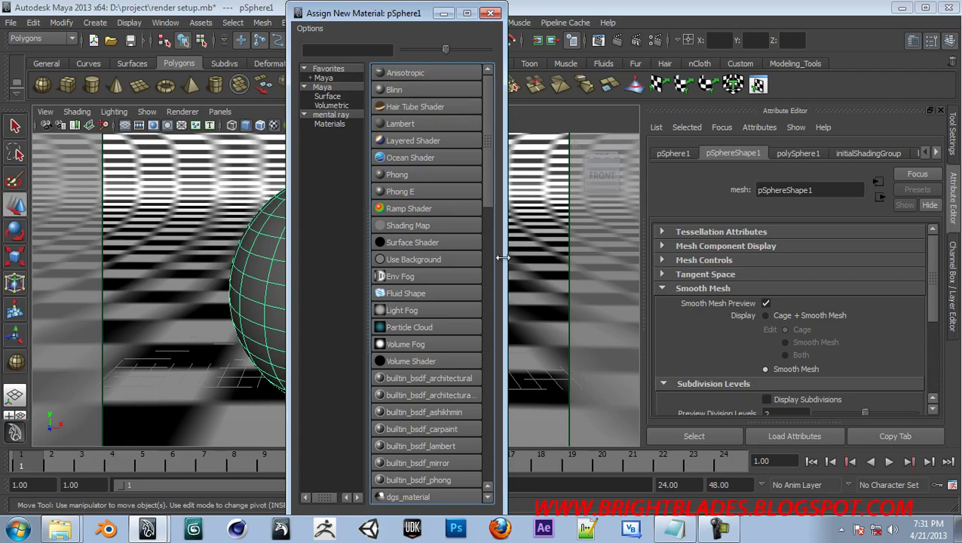
left_click_drag(502, 257, 696, 250)
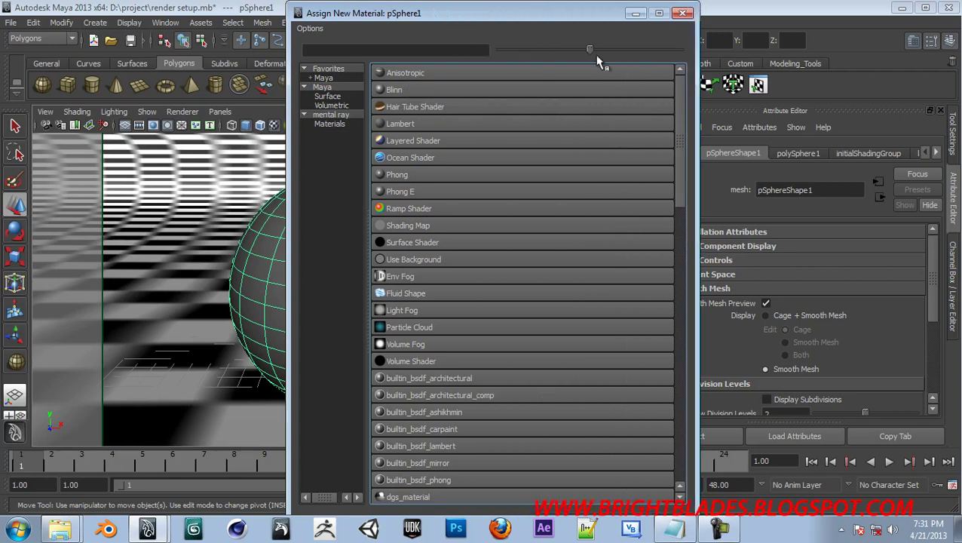
left_click_drag(591, 50, 656, 49)
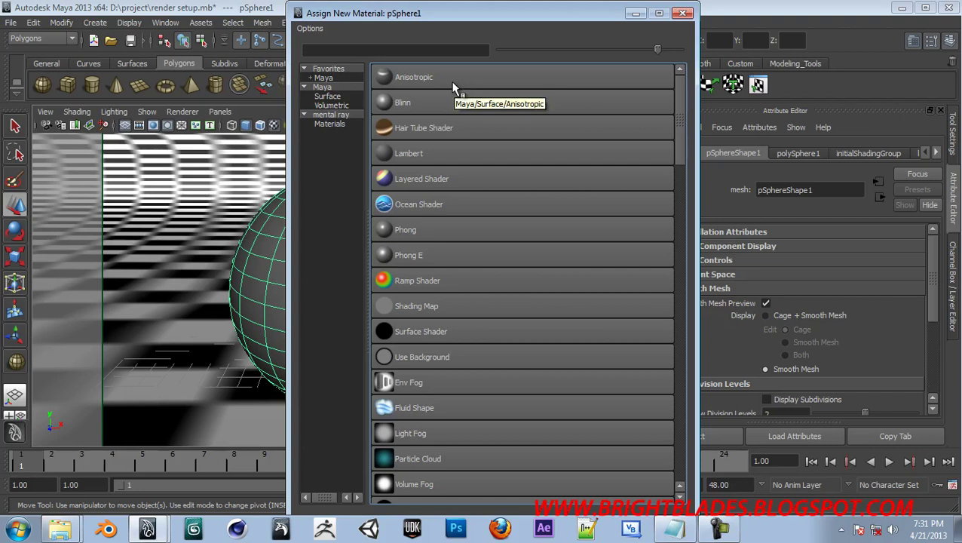
left_click(452, 87)
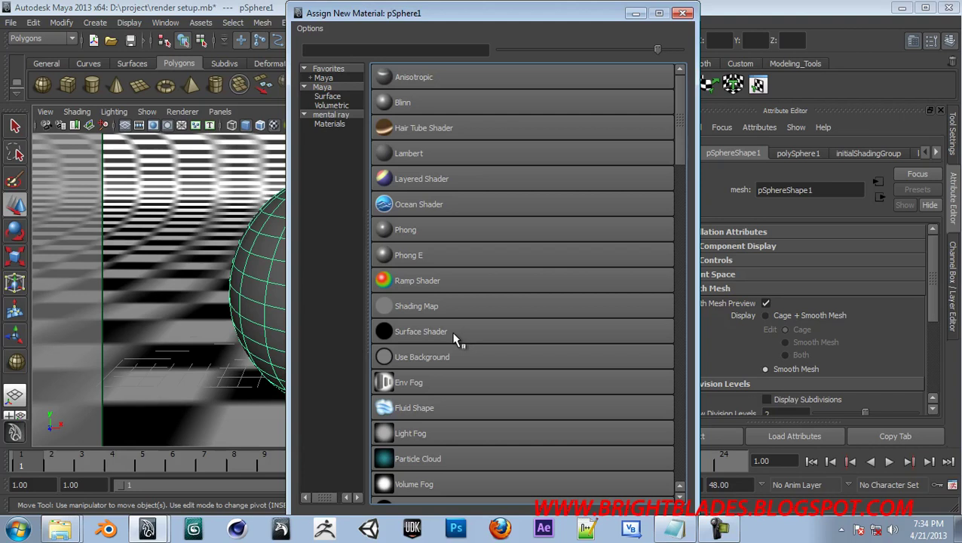
- Assign a new Blinn to the sphere and rename it mainMaterial
left_click(419, 98)
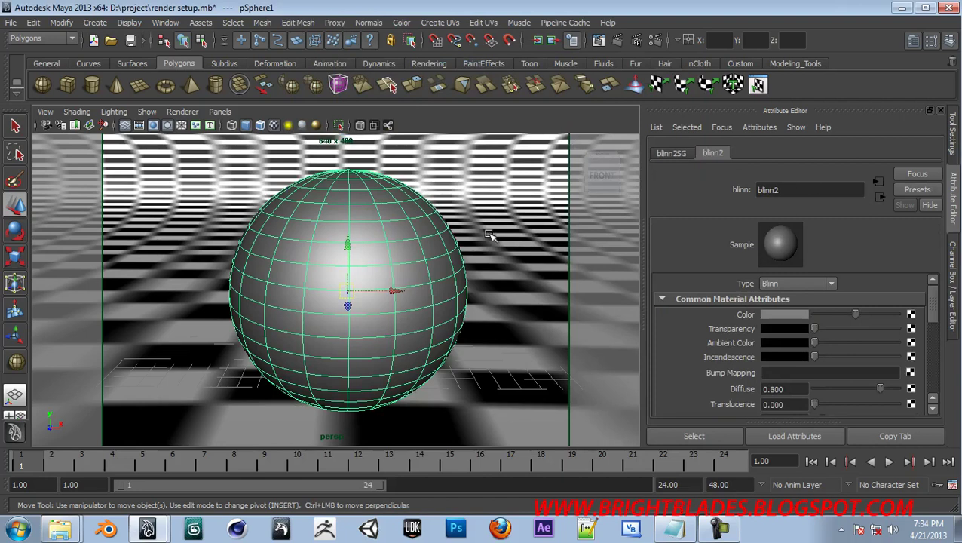
double_click(781, 188)
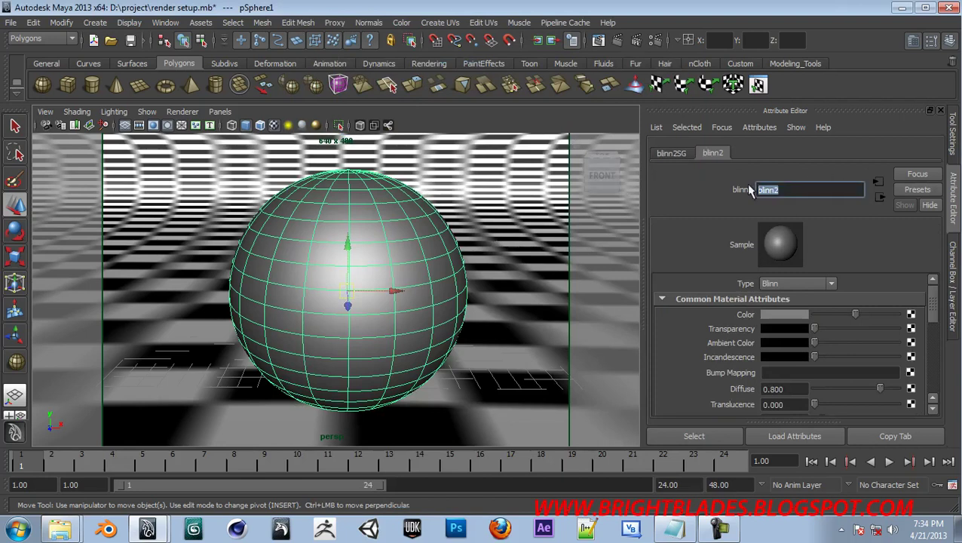
type("mainMateria")
type("l")
key("Return")
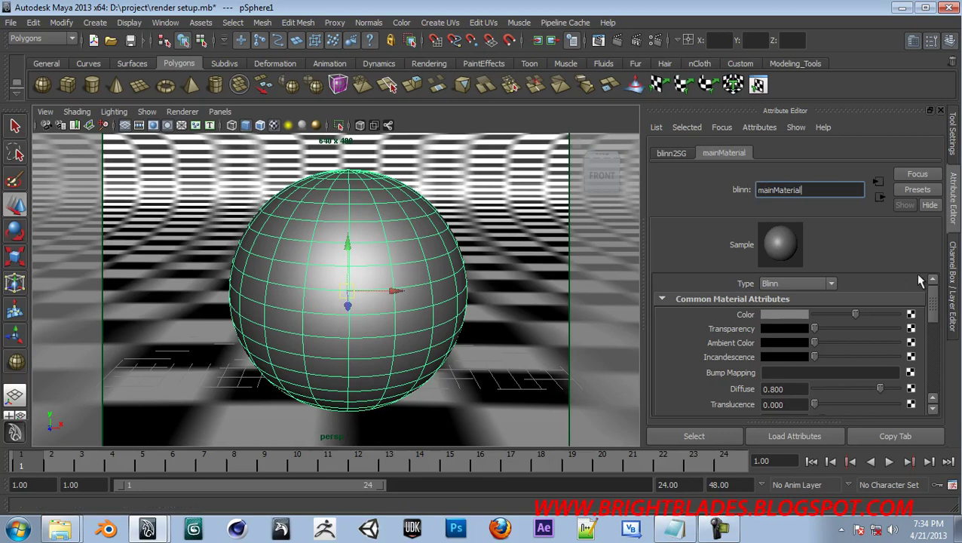
- Set mainMaterial's colour to a bright teal-green
left_click(799, 315)
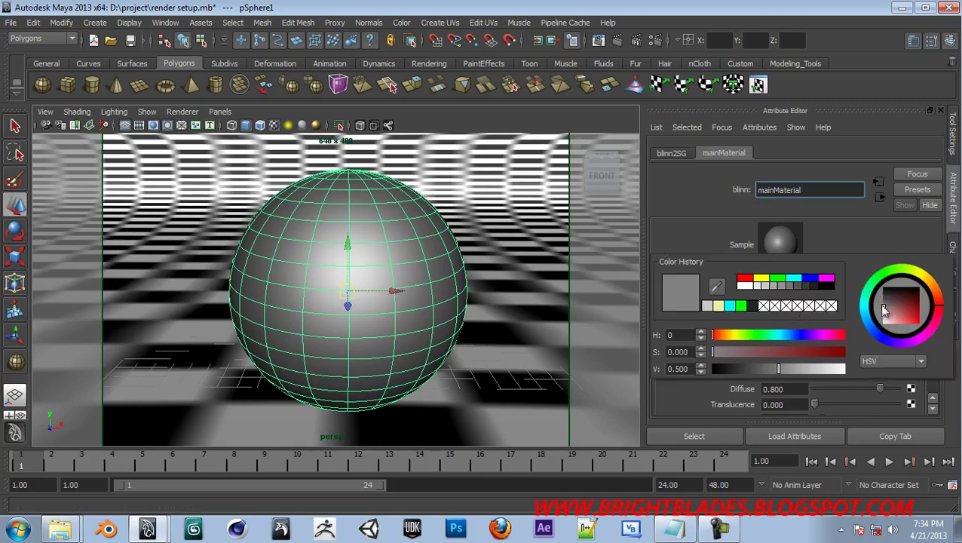
left_click(916, 330)
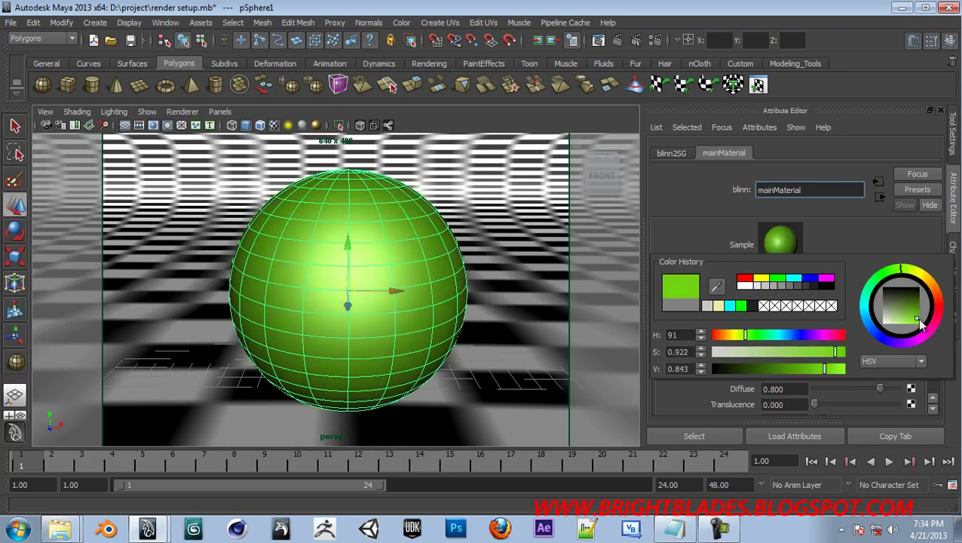
left_click(868, 300)
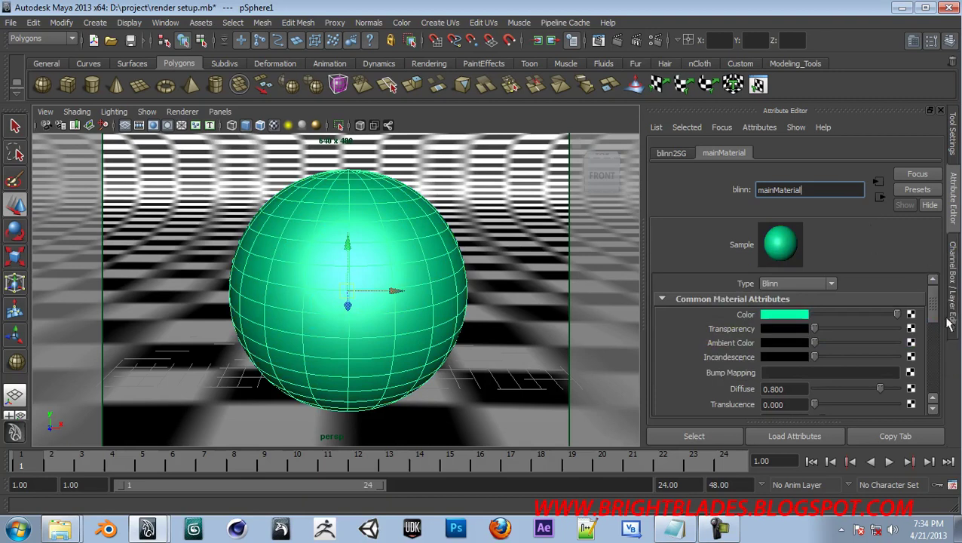
mouse_move(815, 329)
left_mouse_down()
mouse_move(898, 334)
mouse_move(812, 330)
left_mouse_up()
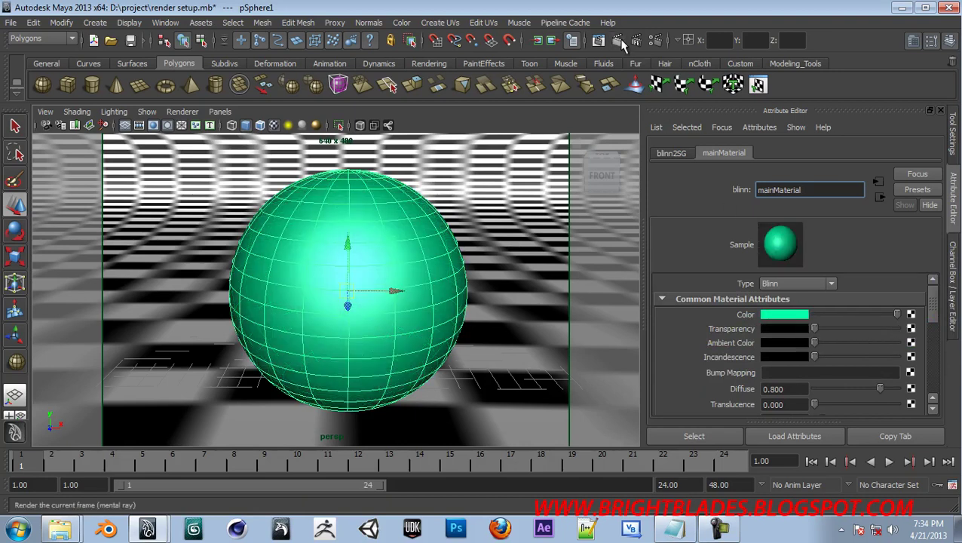
left_click(621, 43)
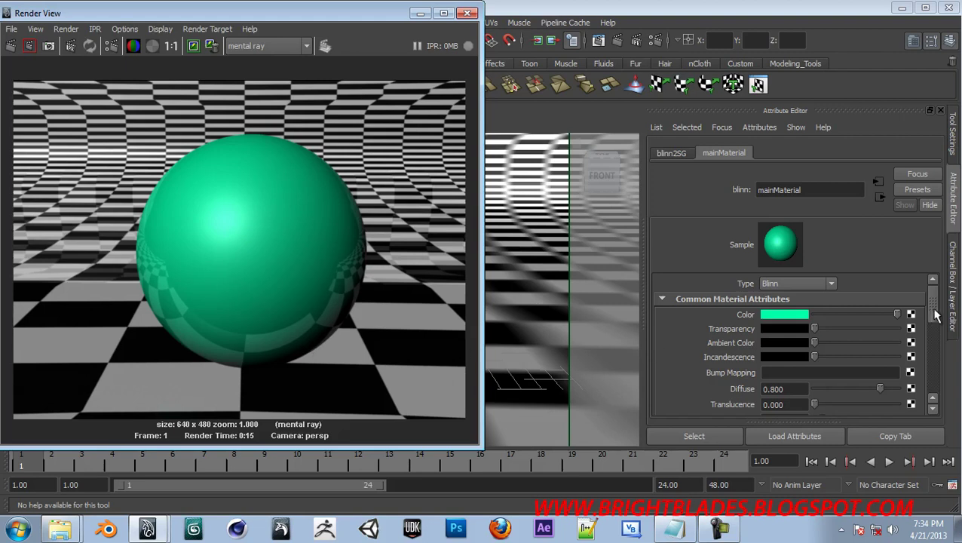
scroll(931, 317, "down", 2)
scroll(930, 324, "down", 2)
scroll(930, 333, "down", 2)
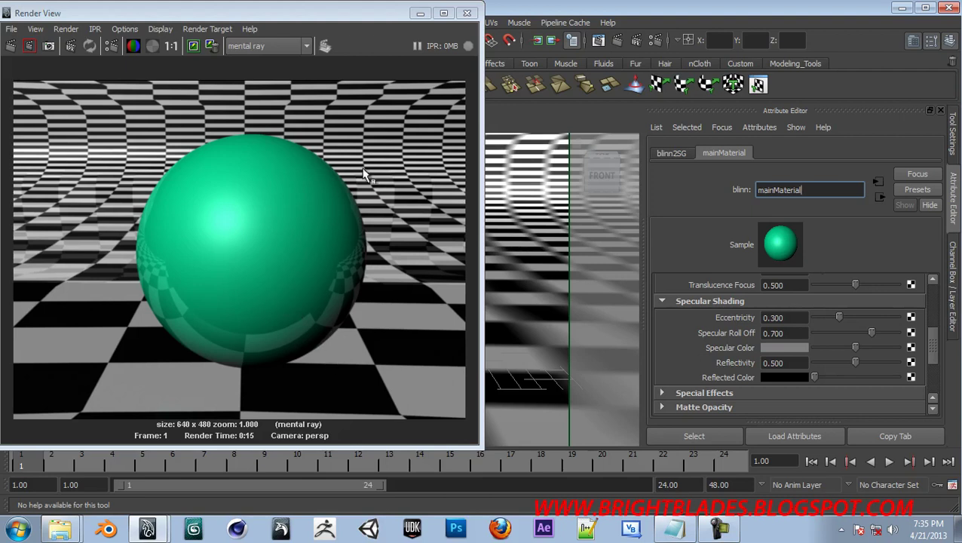
- Lower the checkered floor material's reflectivity to 0.077
left_click(467, 13)
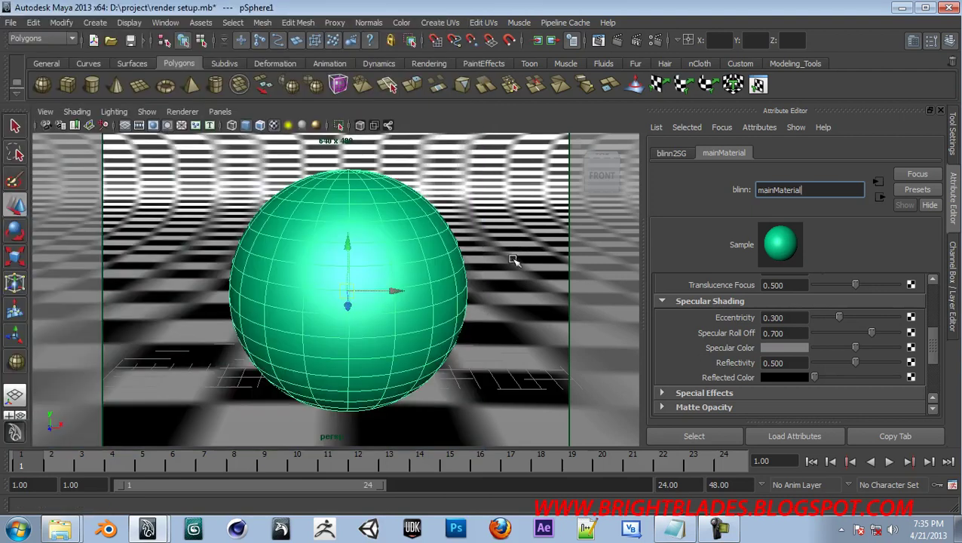
left_click(516, 280)
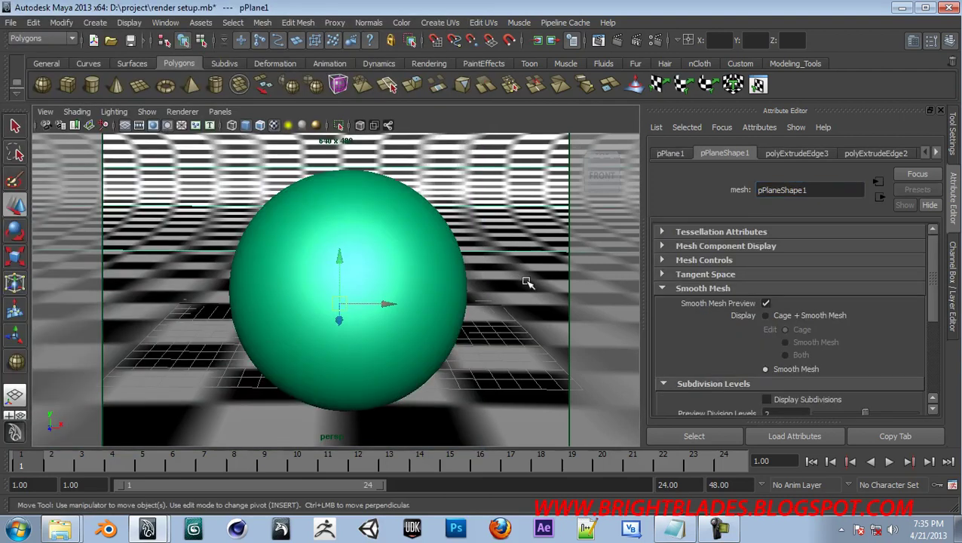
right_click_drag(527, 283, 523, 459)
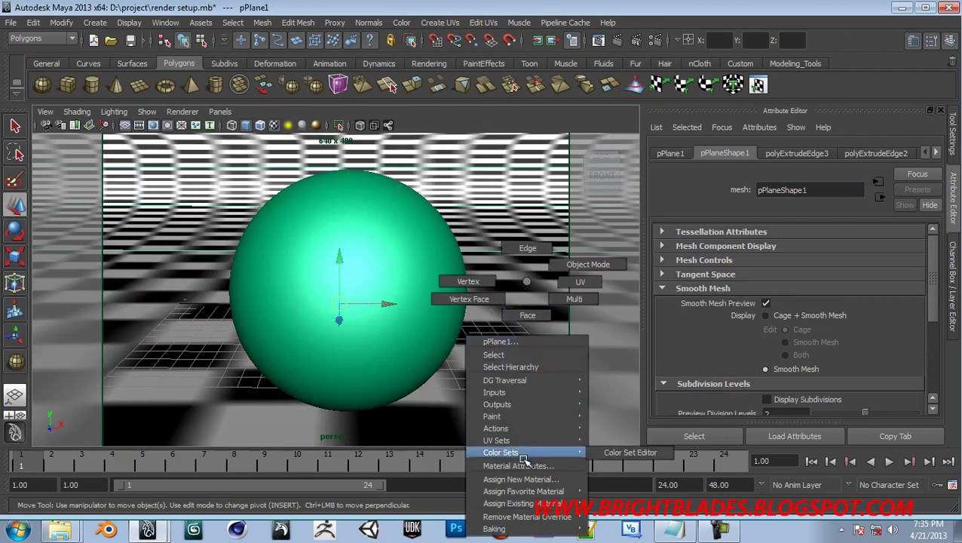
left_click(520, 465)
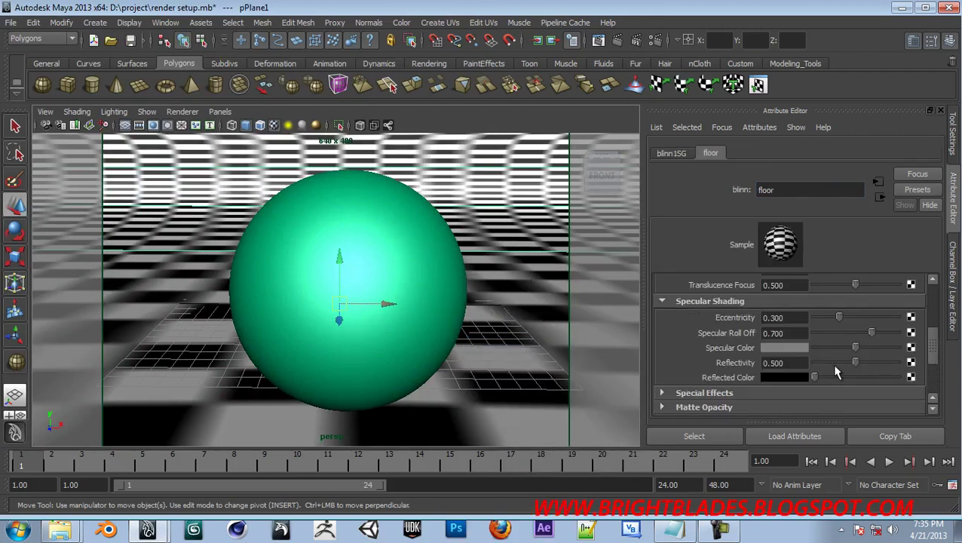
left_click_drag(844, 364, 820, 368)
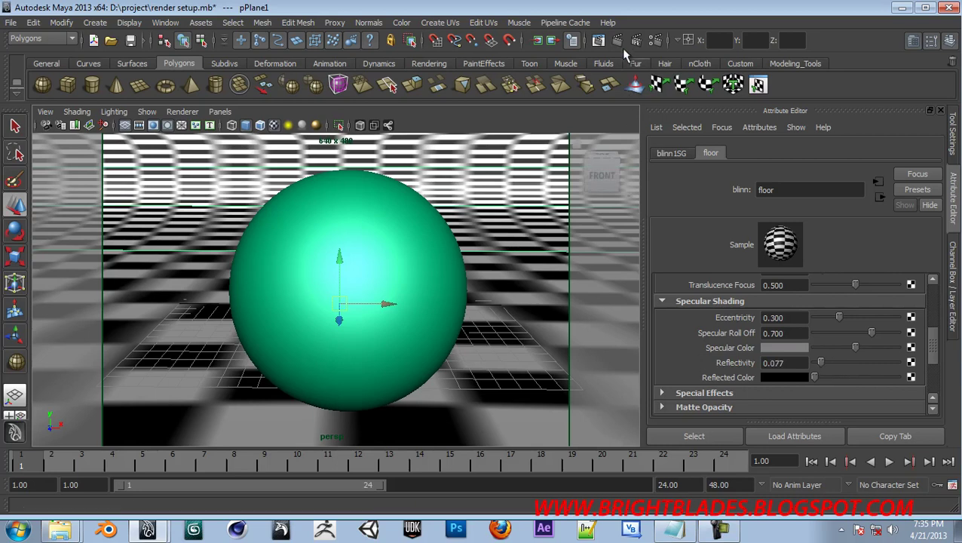
- Make the ball's mainMaterial partly transparent
left_click(376, 260)
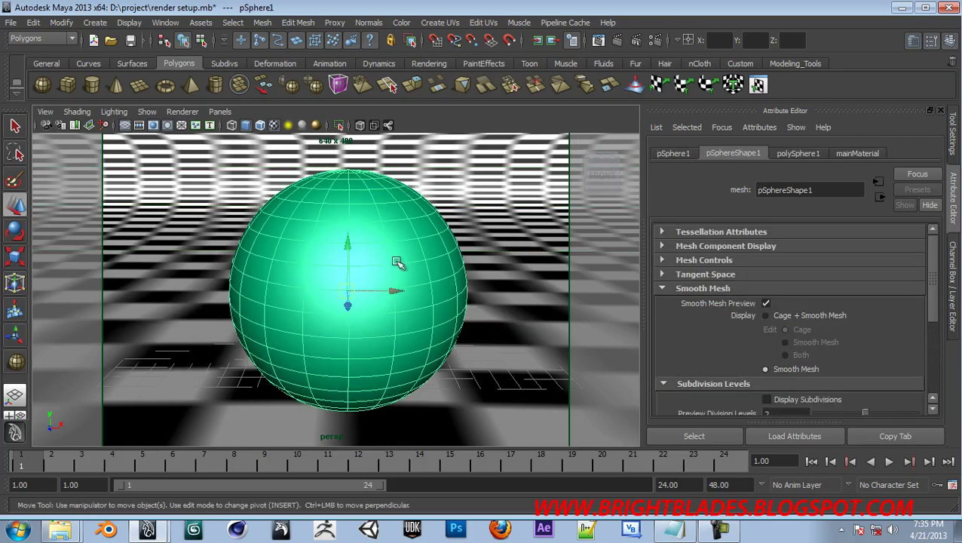
left_click(856, 154)
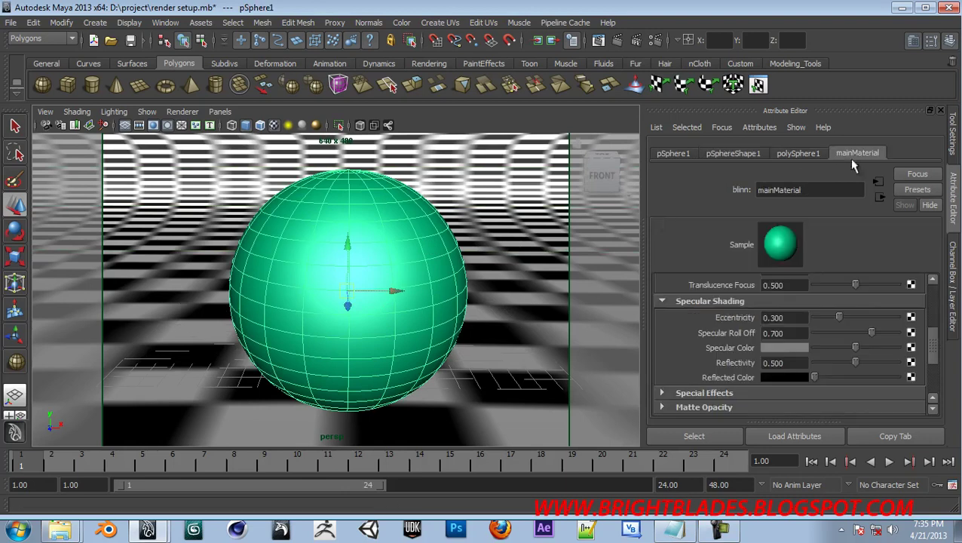
left_click_drag(934, 347, 930, 300)
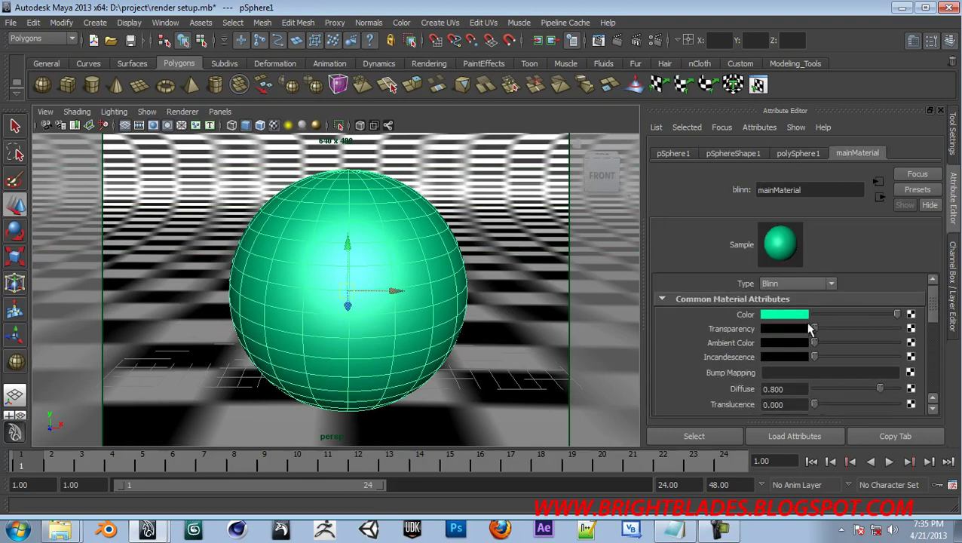
left_click_drag(814, 330, 829, 332)
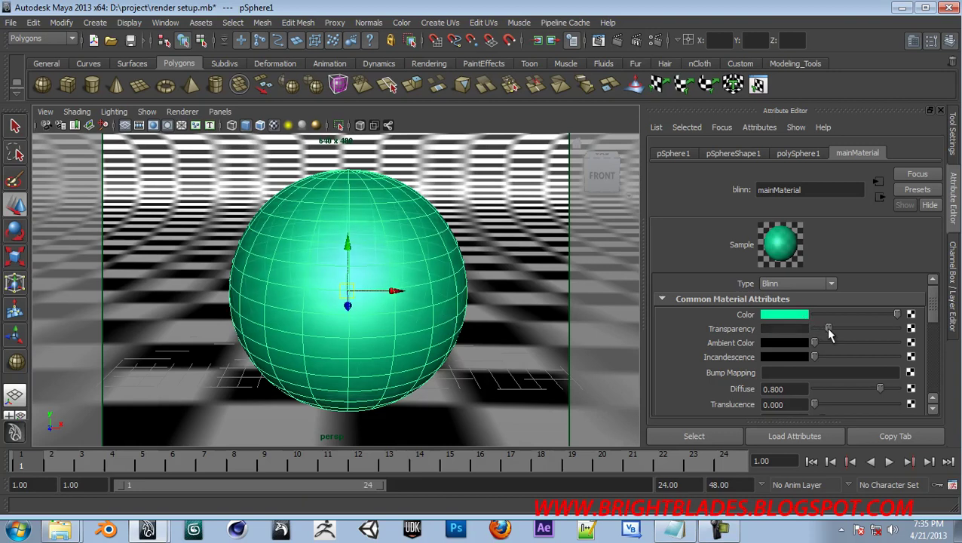
left_click(598, 42)
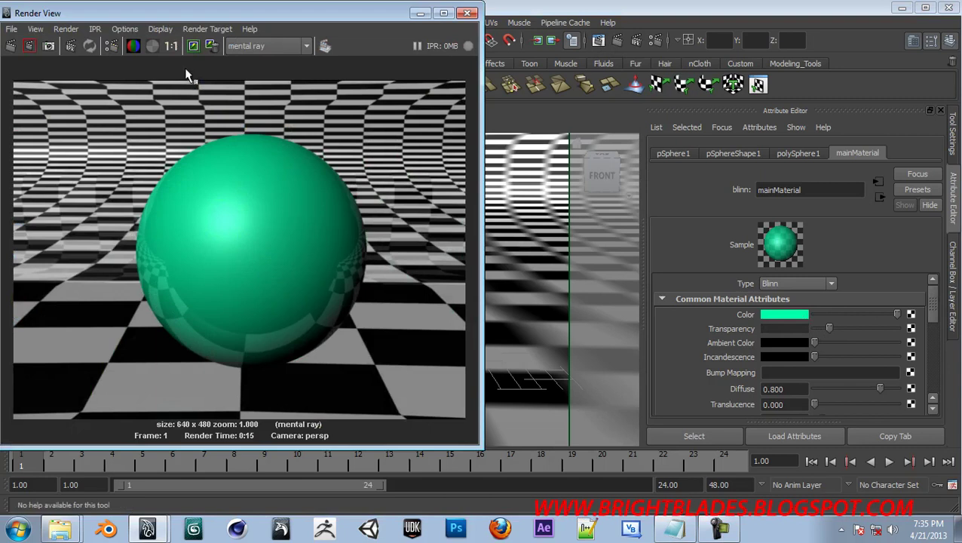
left_click_drag(152, 21, 394, 50)
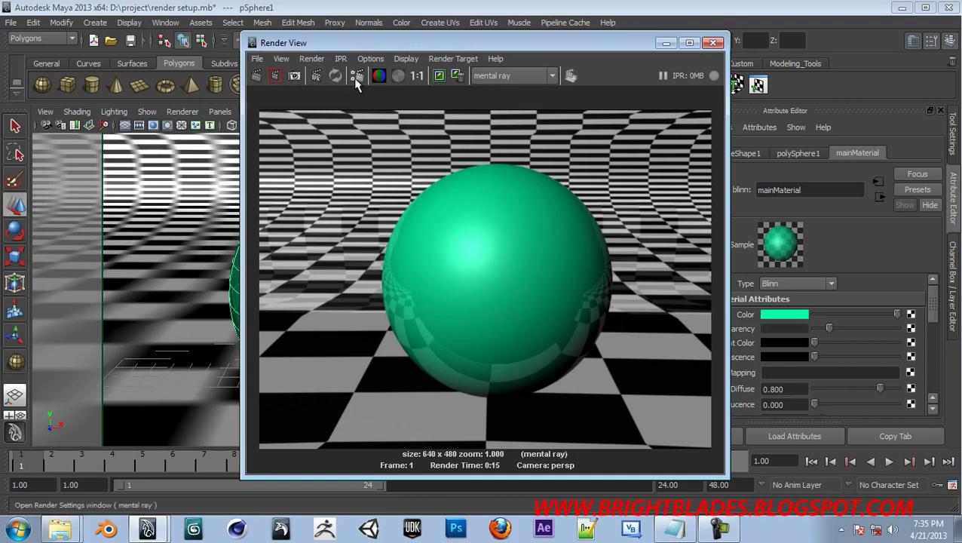
left_click(438, 77)
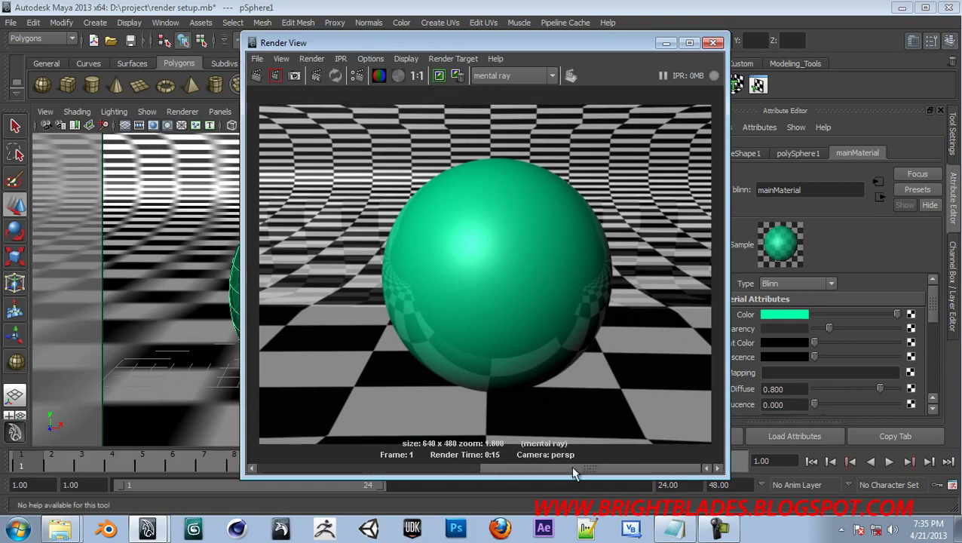
left_click(257, 75)
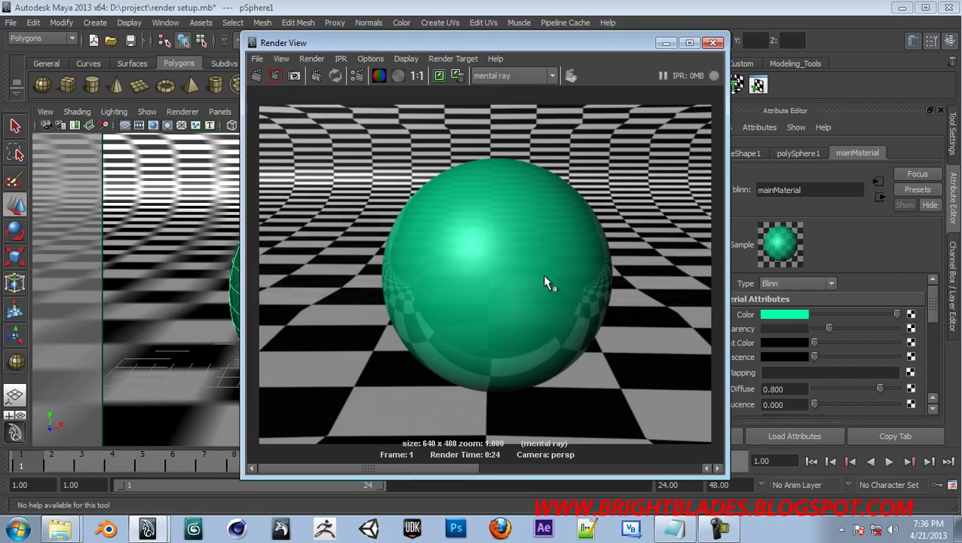
left_click(715, 43)
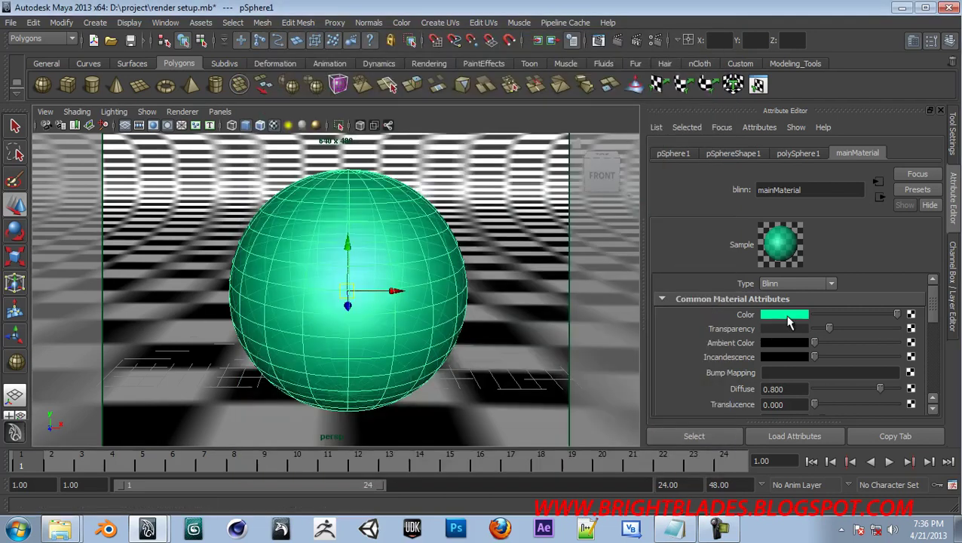
- Make the ball's colour pale bluish white, semi-transparent, with raised translucence
left_click(786, 316)
left_click_drag(886, 324, 877, 315)
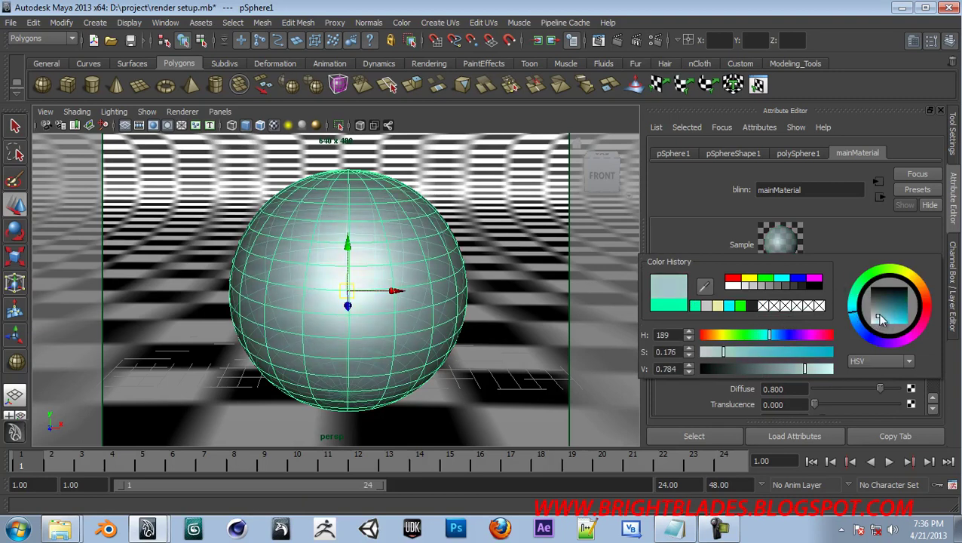
left_click_drag(874, 321, 876, 323)
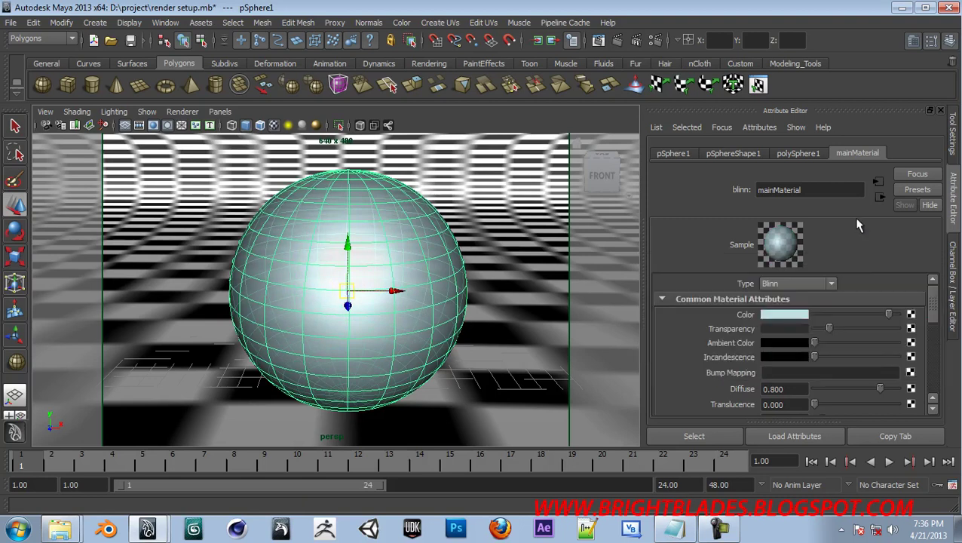
left_click_drag(829, 330, 859, 328)
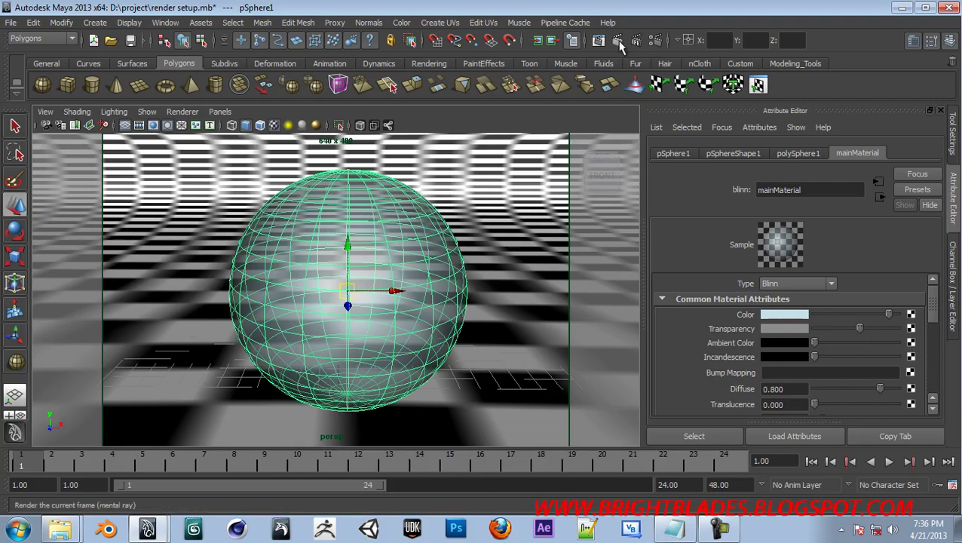
left_click_drag(934, 313, 944, 339)
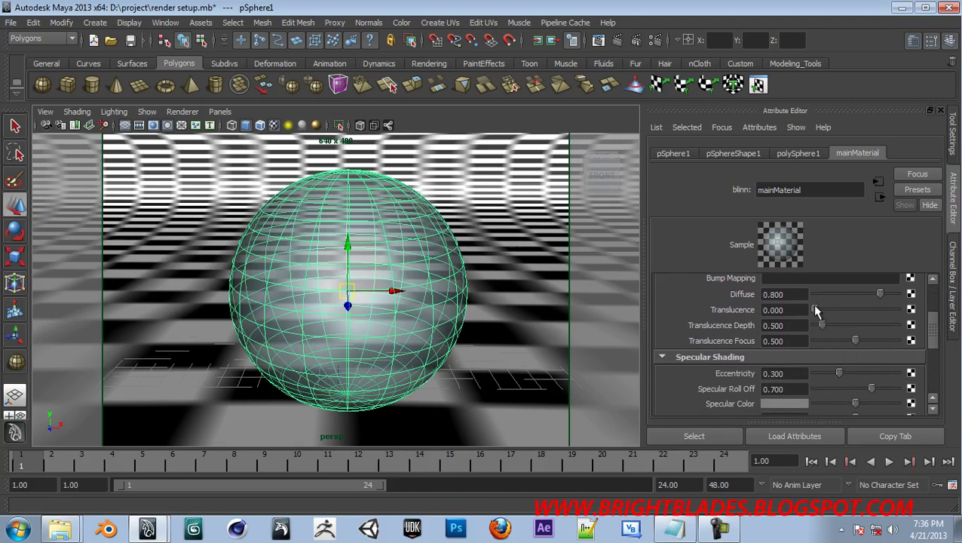
mouse_move(814, 308)
left_mouse_down()
mouse_move(838, 314)
mouse_move(823, 321)
left_mouse_up()
- Clear the ball's transparency and give mainMaterial a mid-grey specular colour
scroll(934, 329, "down", 1)
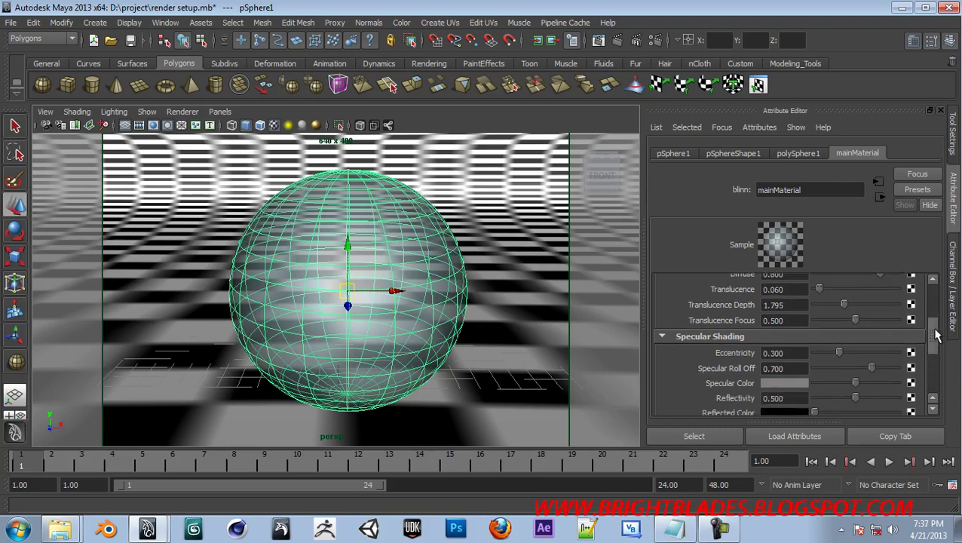
scroll(934, 328, "down", 1)
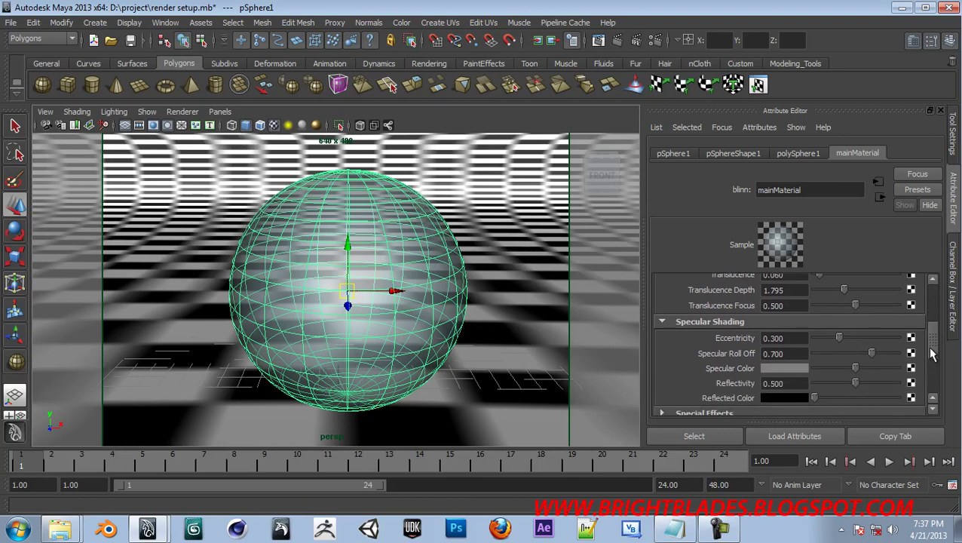
left_click_drag(934, 351, 937, 299)
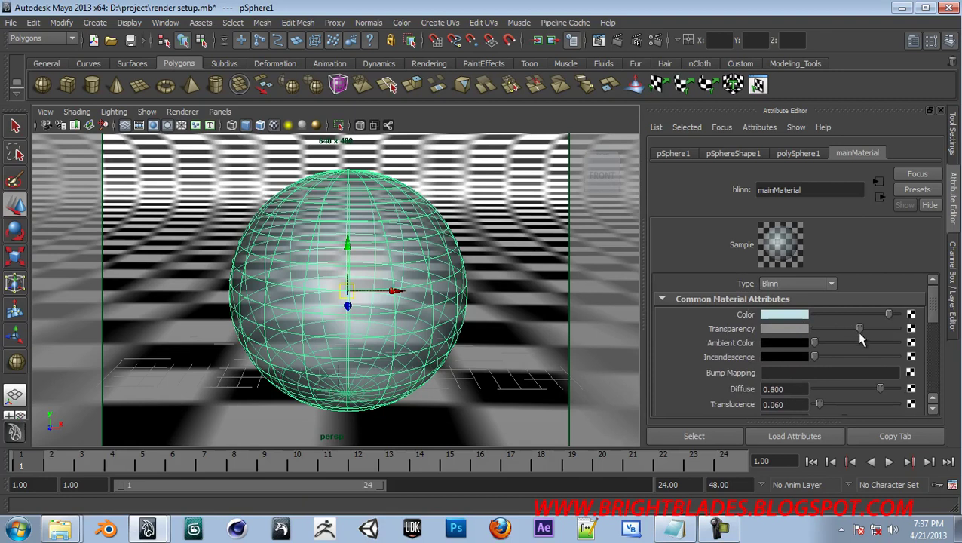
left_click_drag(859, 329, 814, 330)
left_click(939, 351)
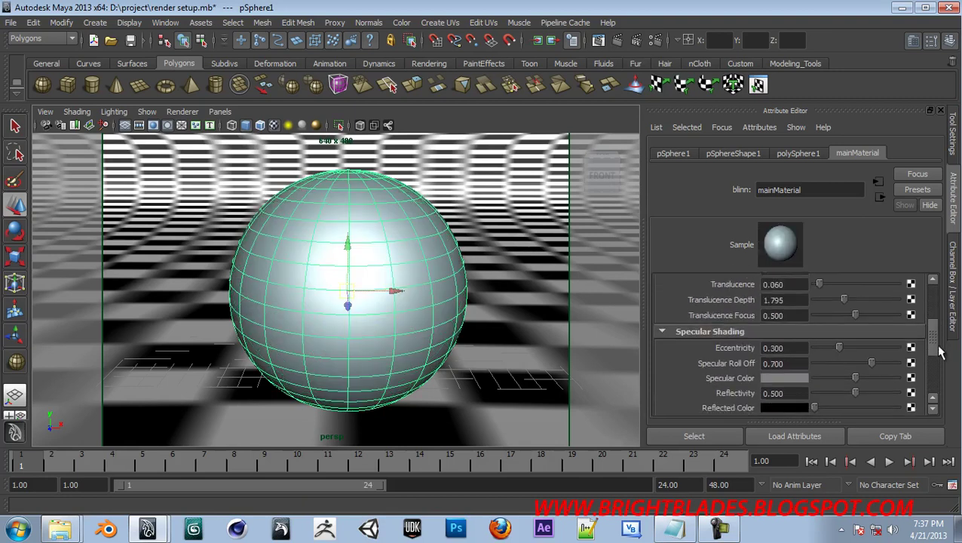
left_click_drag(855, 354, 897, 354)
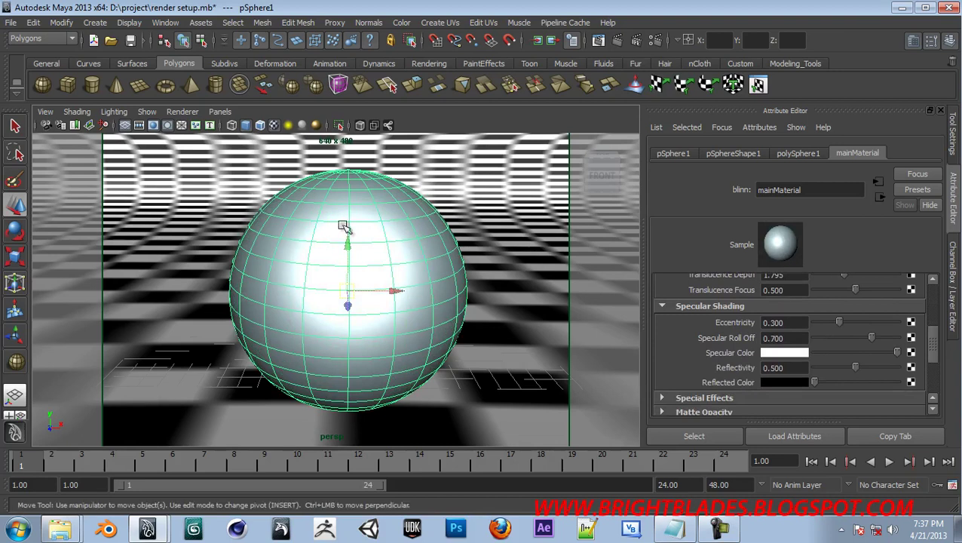
left_click(780, 357)
left_click(901, 363)
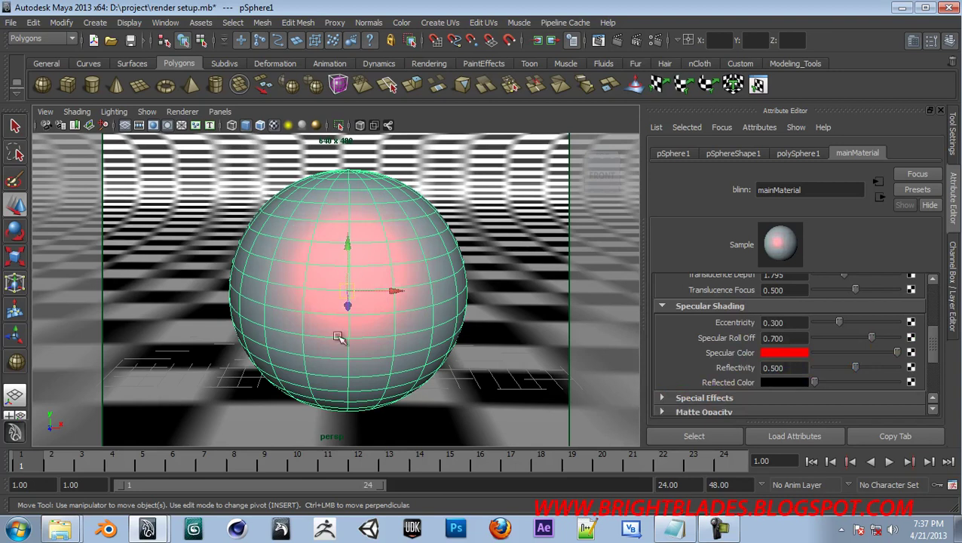
left_click(780, 358)
left_click_drag(859, 359, 859, 348)
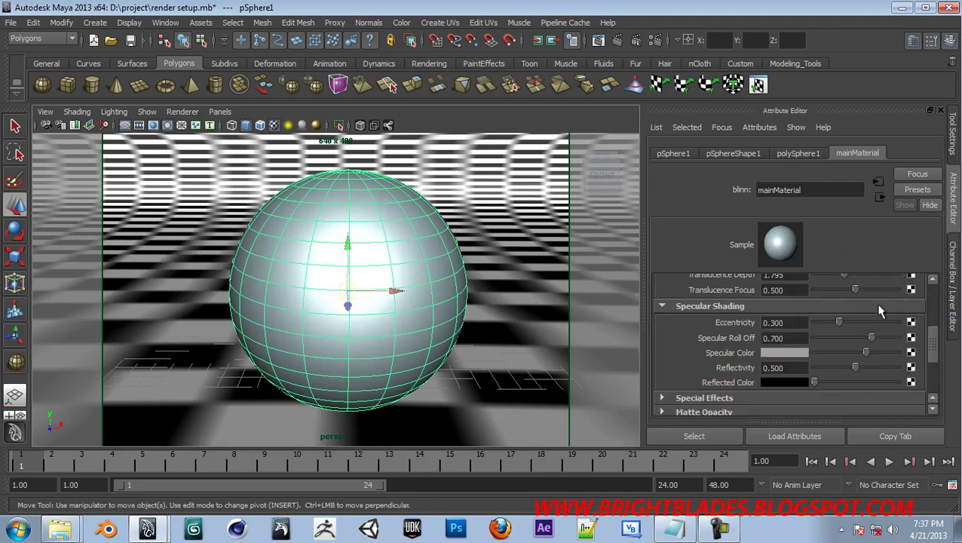
mouse_move(865, 352)
left_mouse_down()
mouse_move(855, 351)
mouse_move(877, 373)
left_mouse_up()
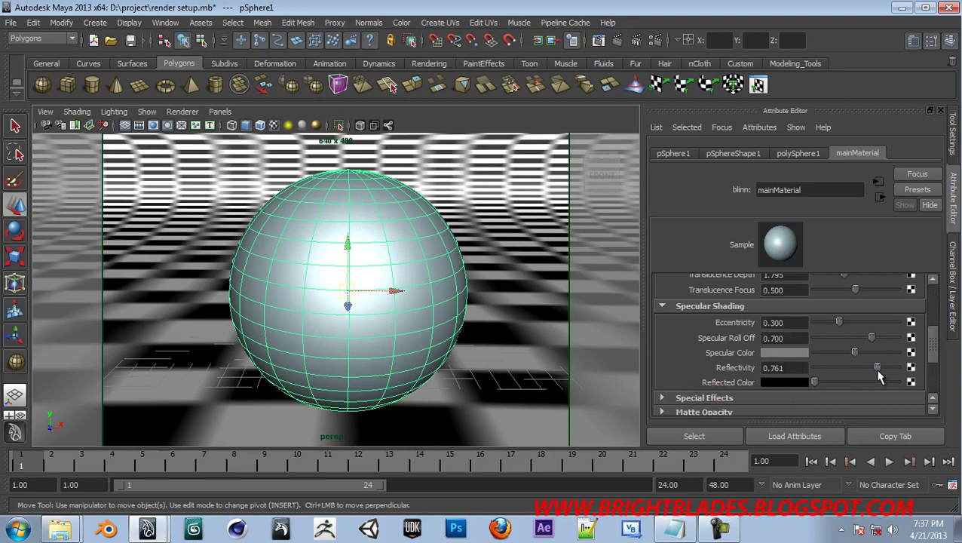
- Make the sphere semi-transparent again and render a test frame
left_click(723, 529)
left_click(724, 529)
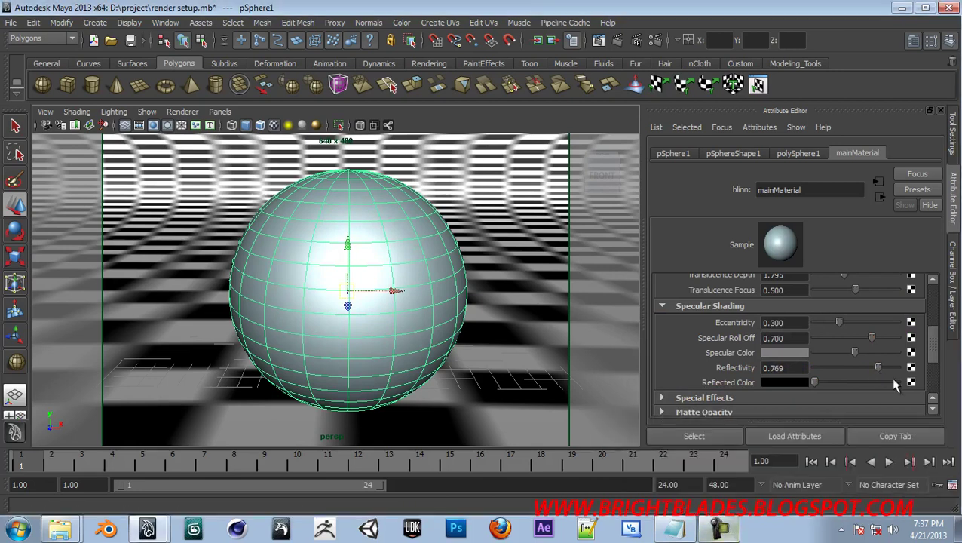
scroll(934, 352, "down", 2)
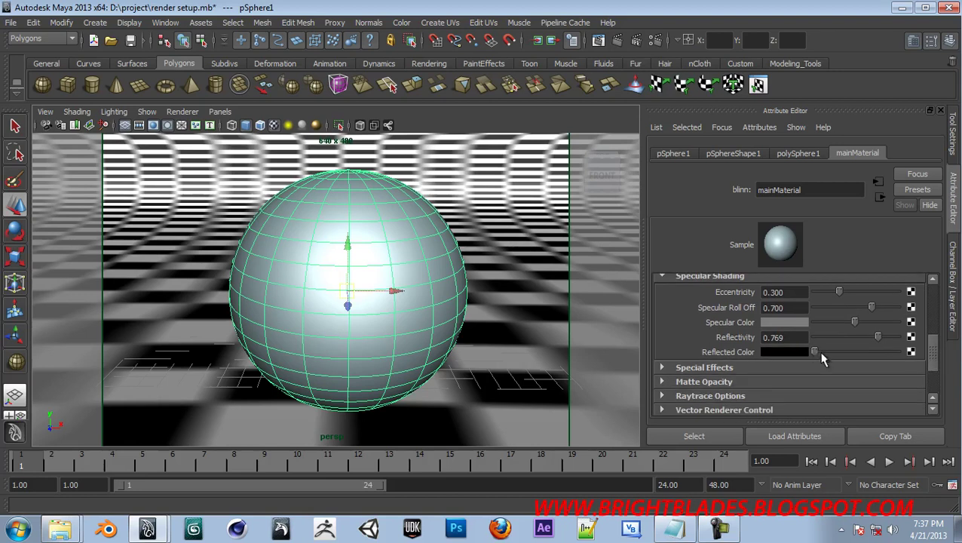
left_click_drag(940, 360, 935, 303)
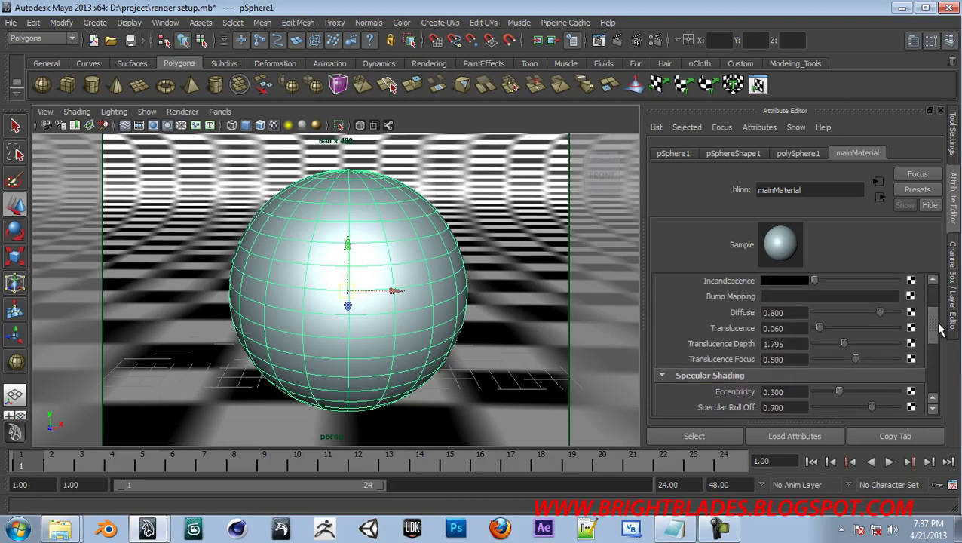
left_click_drag(816, 330, 870, 330)
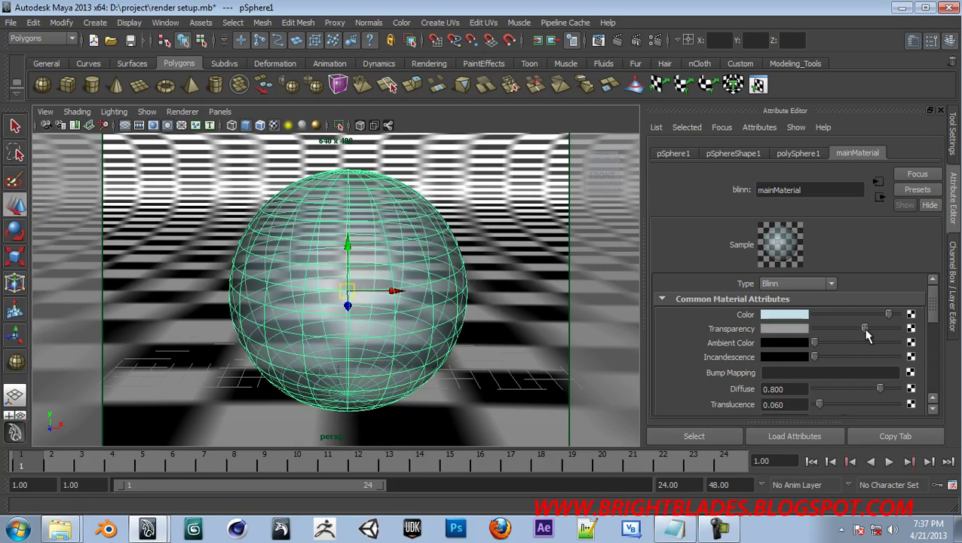
left_click(616, 37)
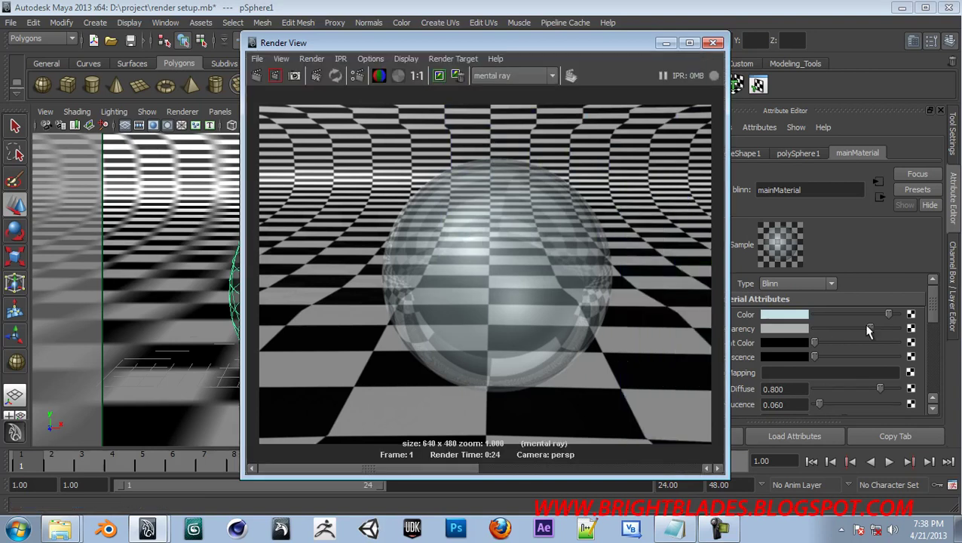
- Ease the sphere's transparency down slightly, keep the render for comparison, and close Render View
left_click_drag(868, 330, 857, 327)
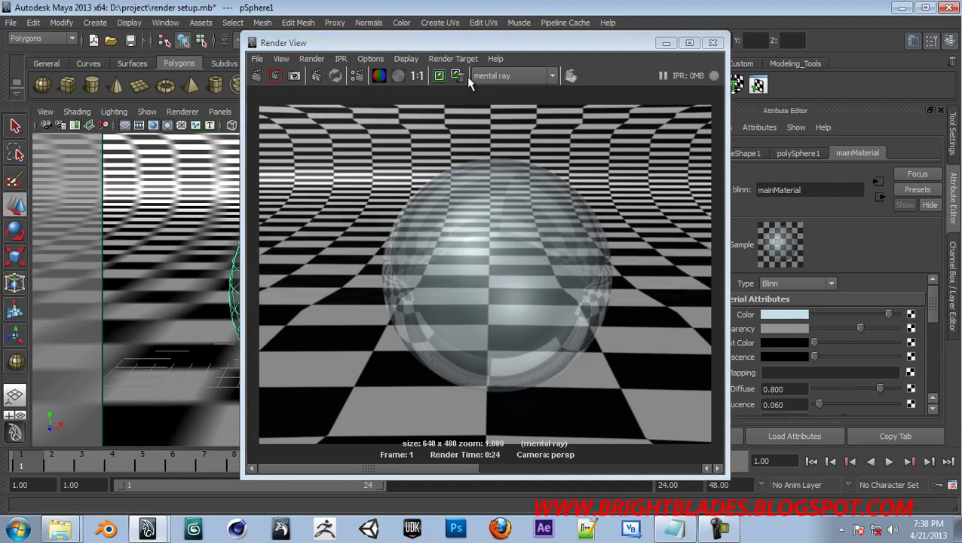
left_click(439, 76)
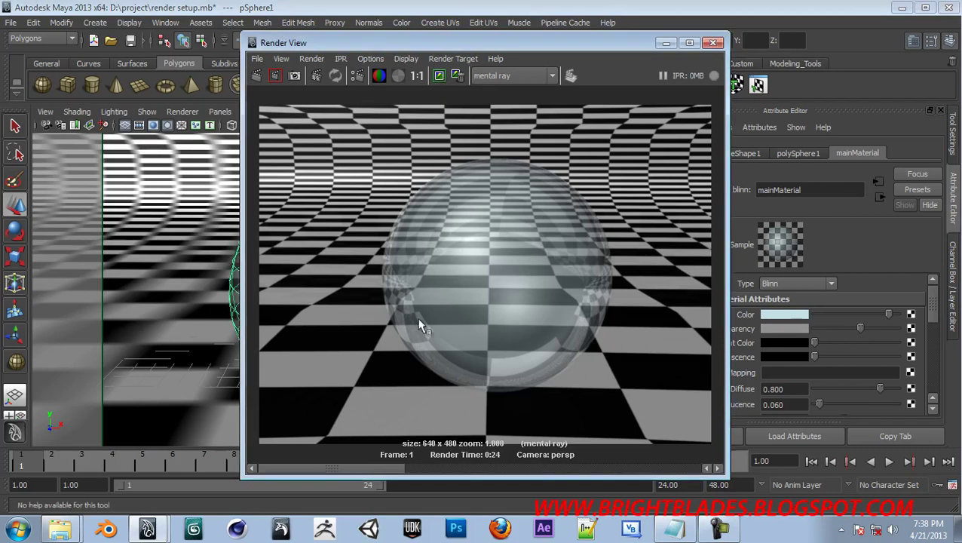
mouse_move(379, 465)
left_mouse_down()
mouse_move(666, 478)
mouse_move(380, 463)
left_mouse_up()
left_click(714, 44)
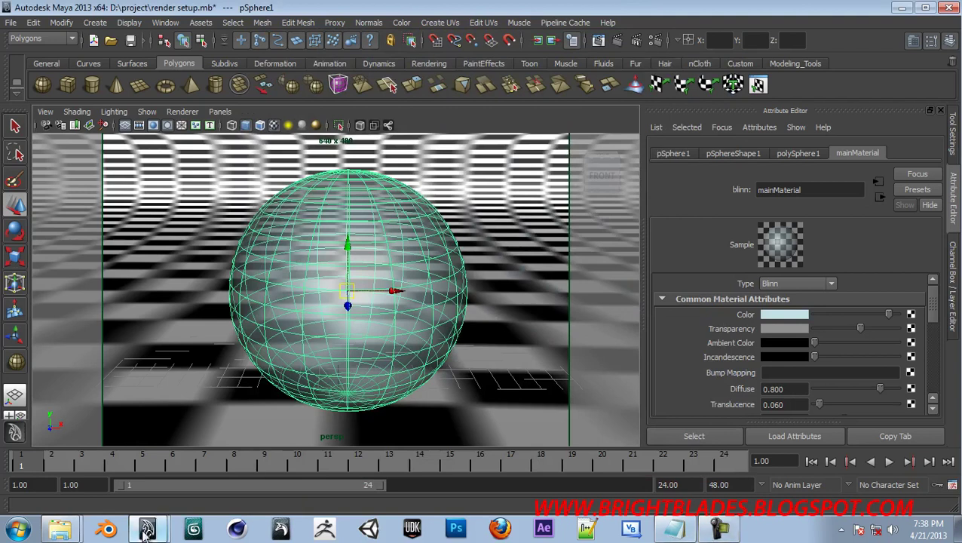
mouse_move(61, 529)
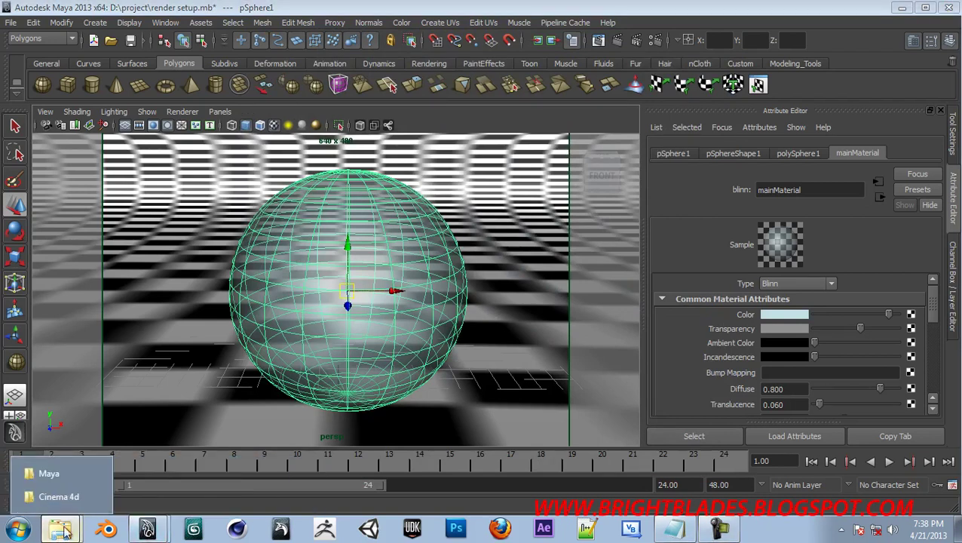
- View the Blue Glass Orb.jpg reference image, then return to Maya and select the floor plane
left_click(59, 496)
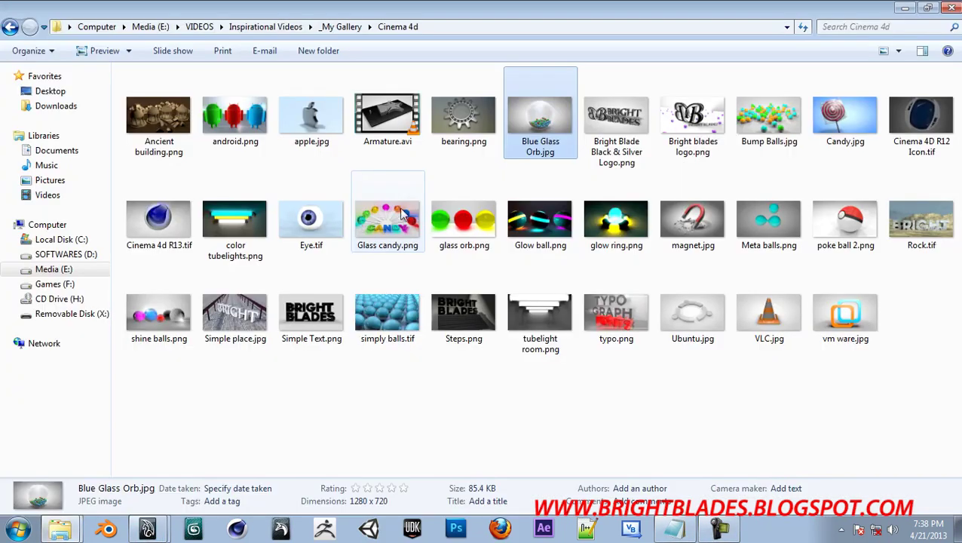
double_click(538, 128)
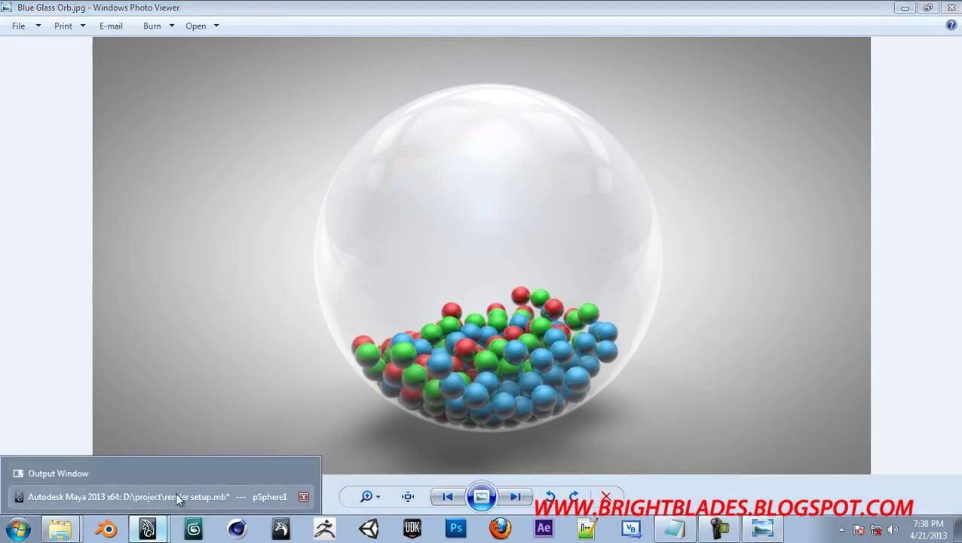
left_click(175, 492)
left_click(525, 220)
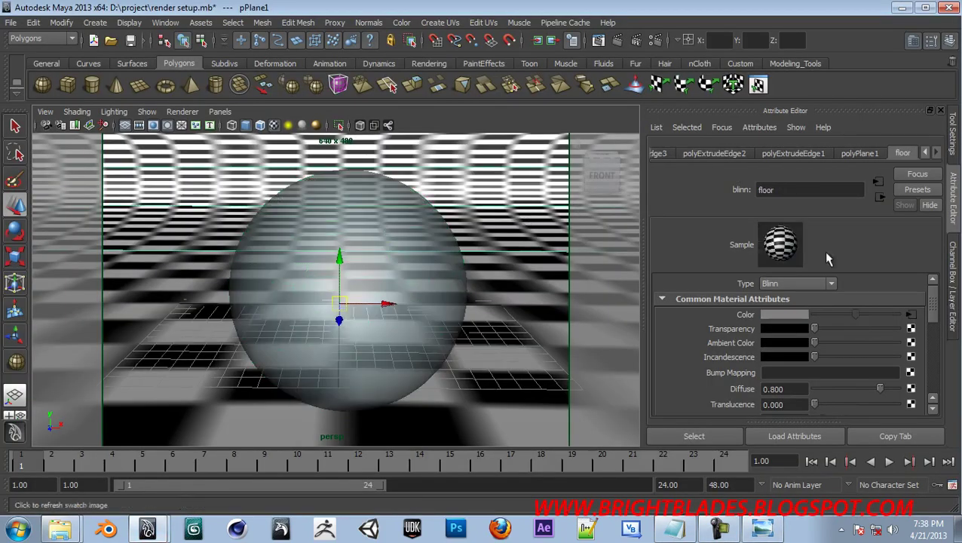
- Show the checker1 texture feeding the floor colour and glance at the material presets
left_click(910, 317)
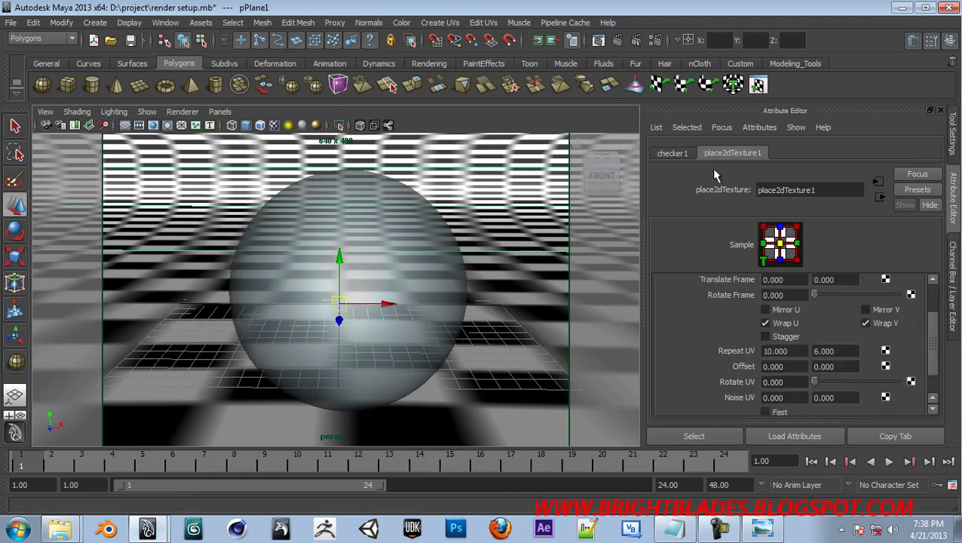
left_click(666, 153)
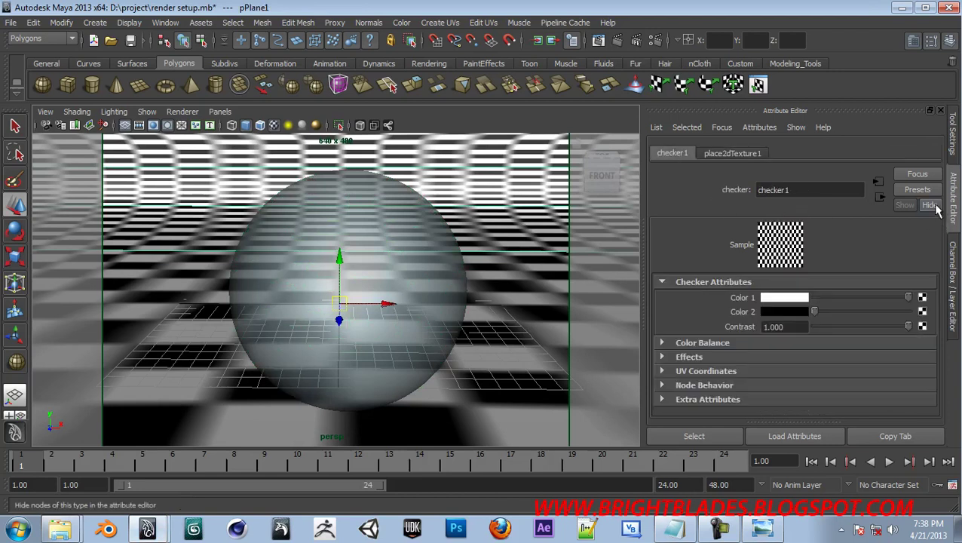
mouse_move(520, 279)
right_mouse_down()
mouse_move(535, 307)
mouse_move(511, 461)
right_mouse_up()
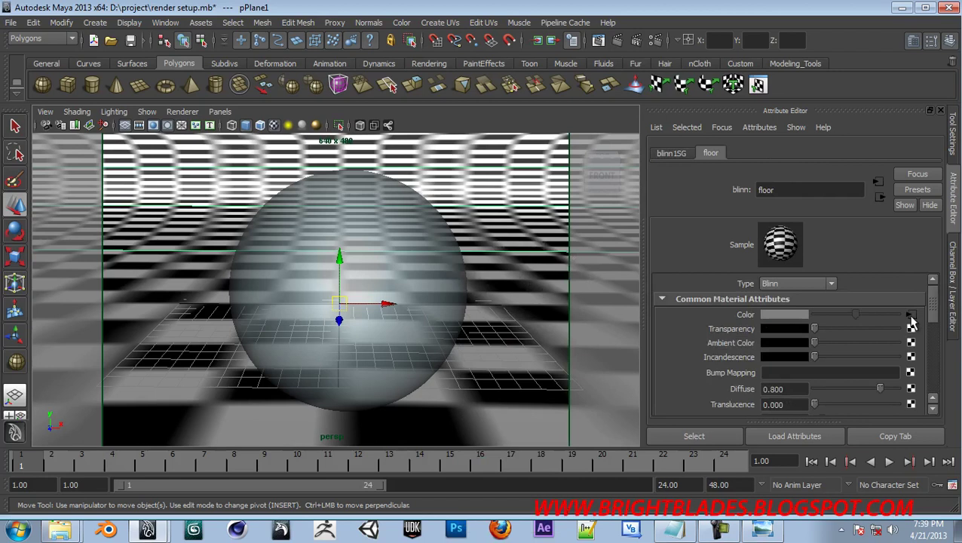
left_click(915, 192)
key("Escape")
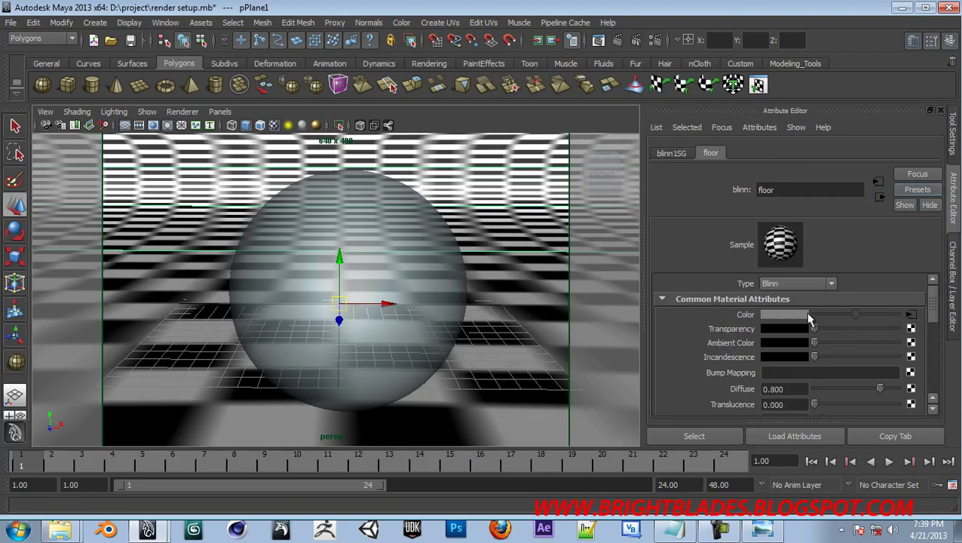
- Return to checker1 and check pPlane1's empty Delete Attributes window
left_click(909, 314)
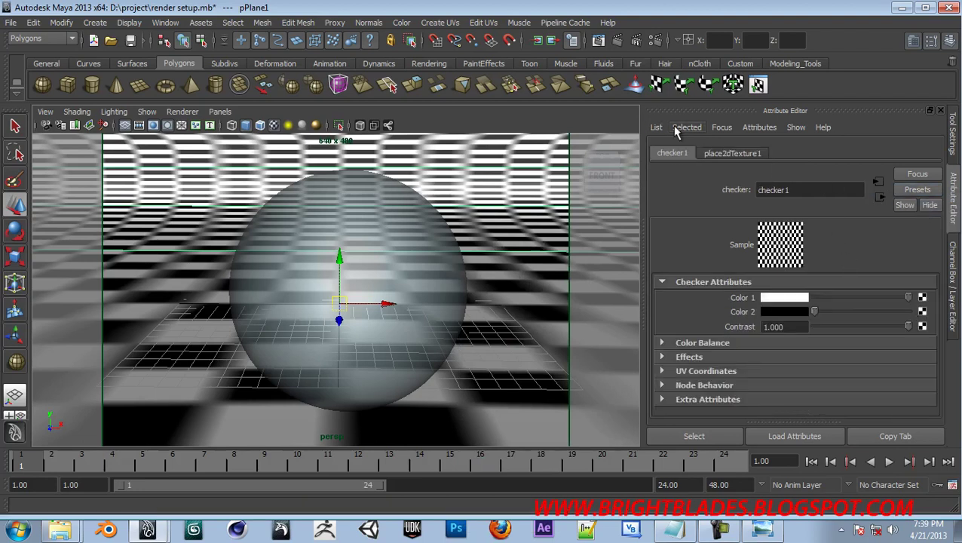
left_click(721, 129)
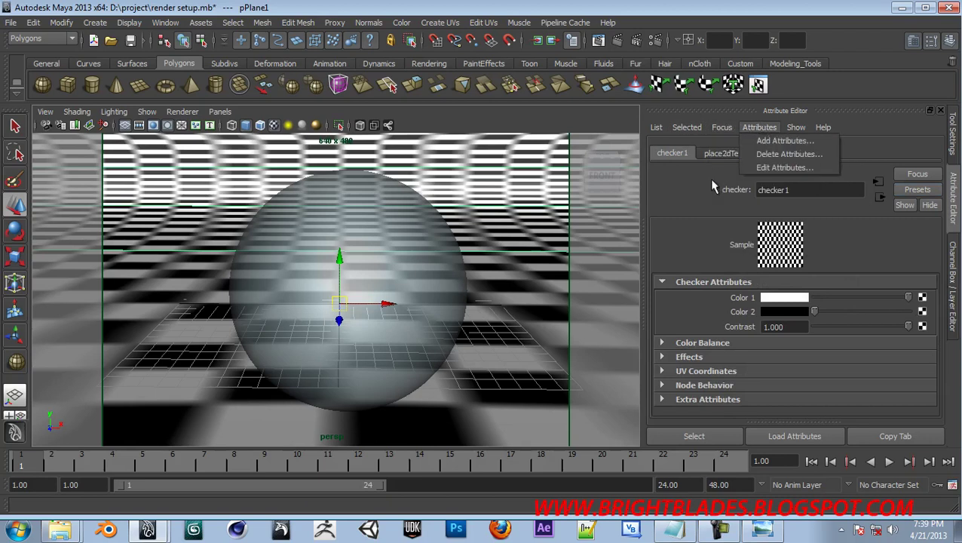
left_click(787, 154)
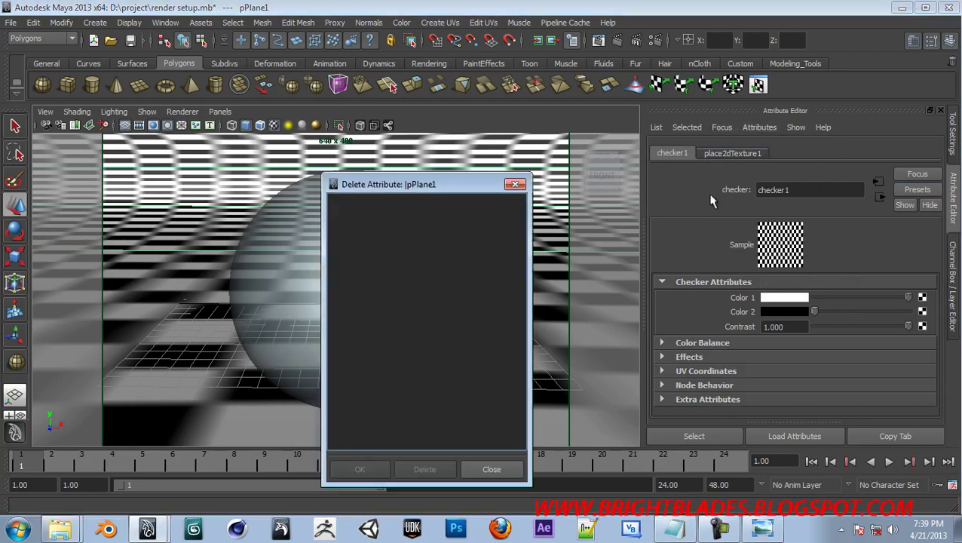
left_click(490, 469)
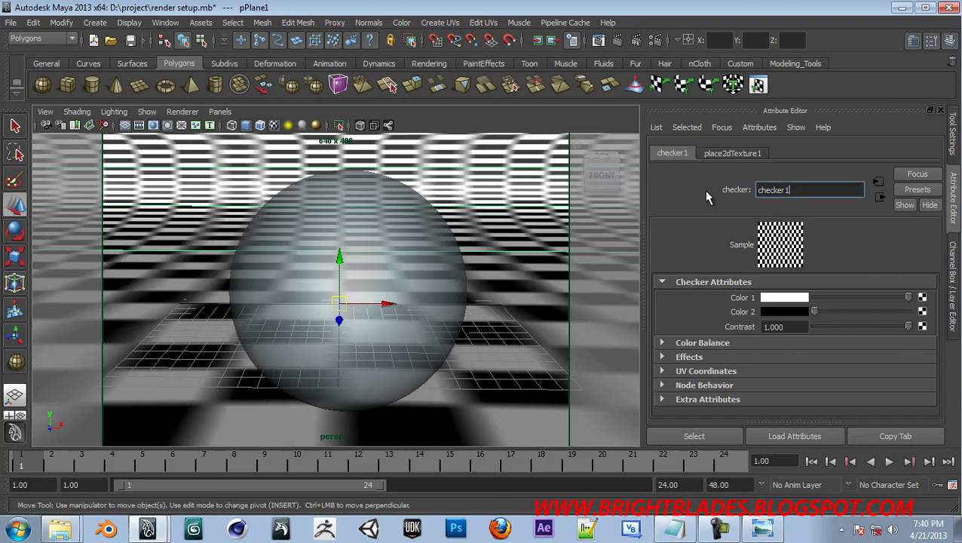
left_click(128, 22)
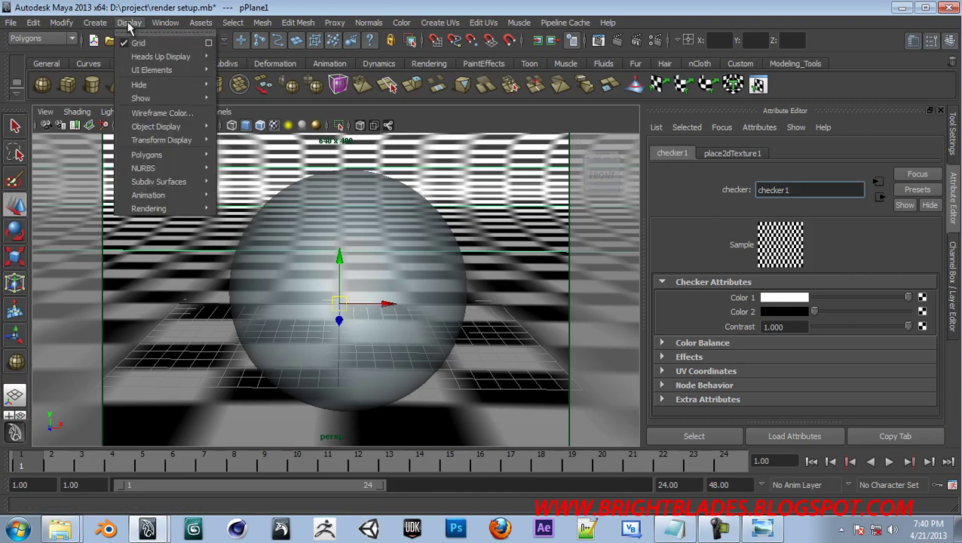
mouse_move(165, 23)
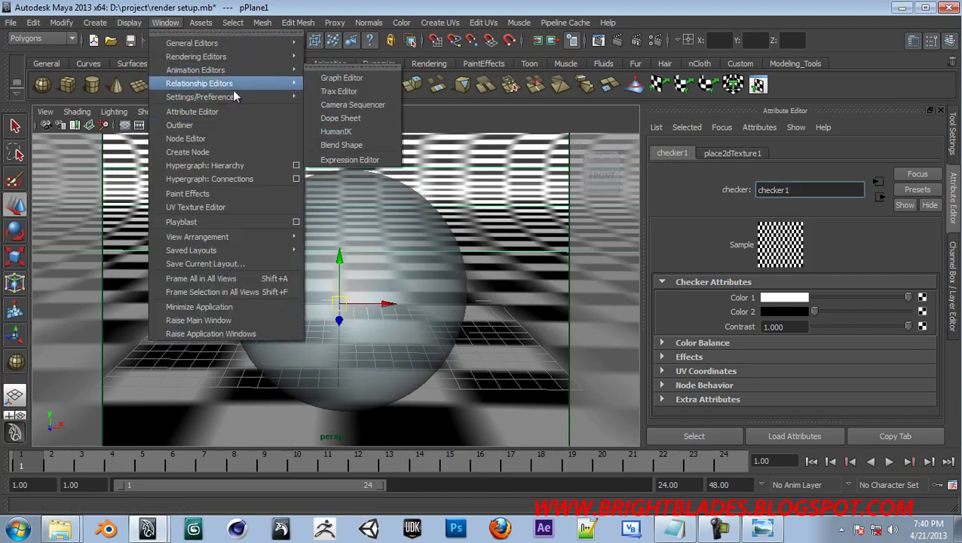
mouse_move(195, 70)
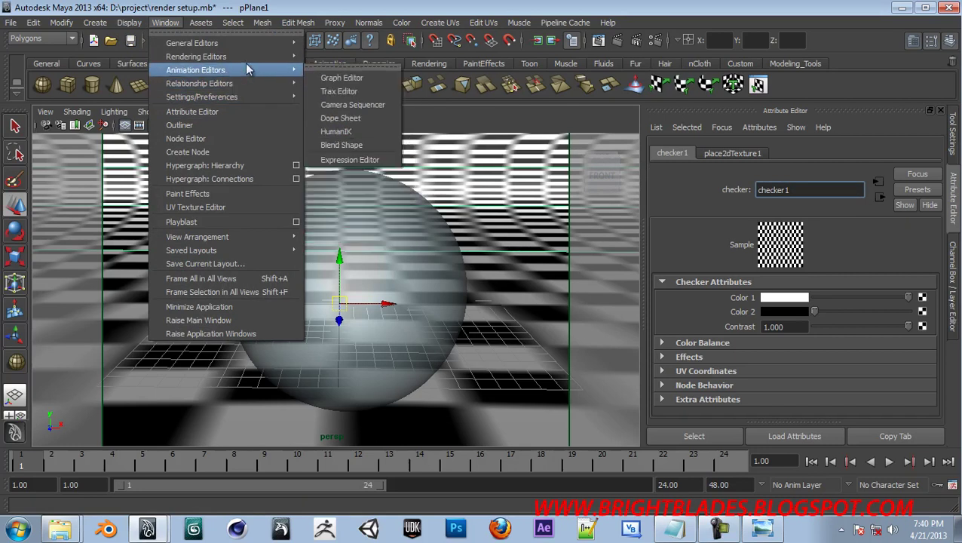
- In the Hypershade, graph the floor Blinn and delete its checker1 and place2dTexture1 nodes
left_click(340, 91)
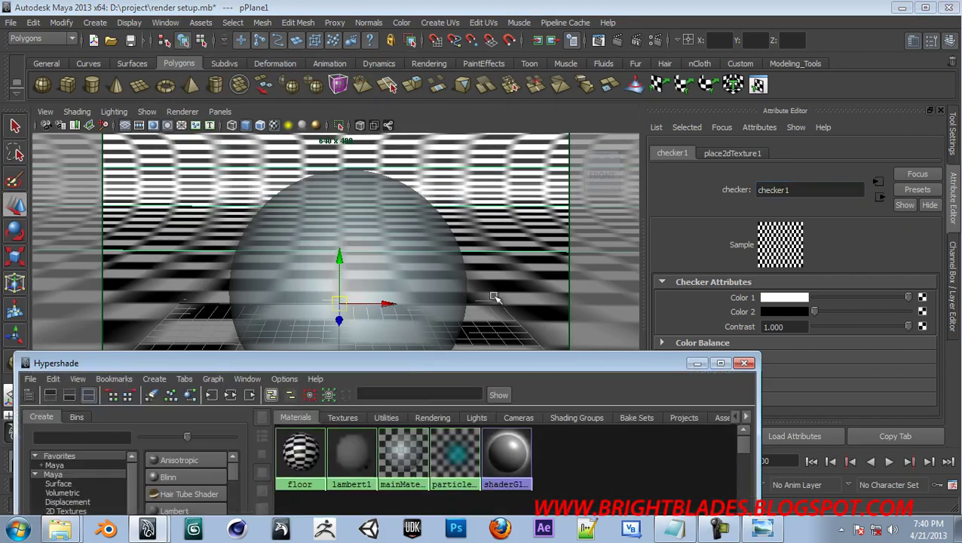
left_click_drag(421, 367, 477, 72)
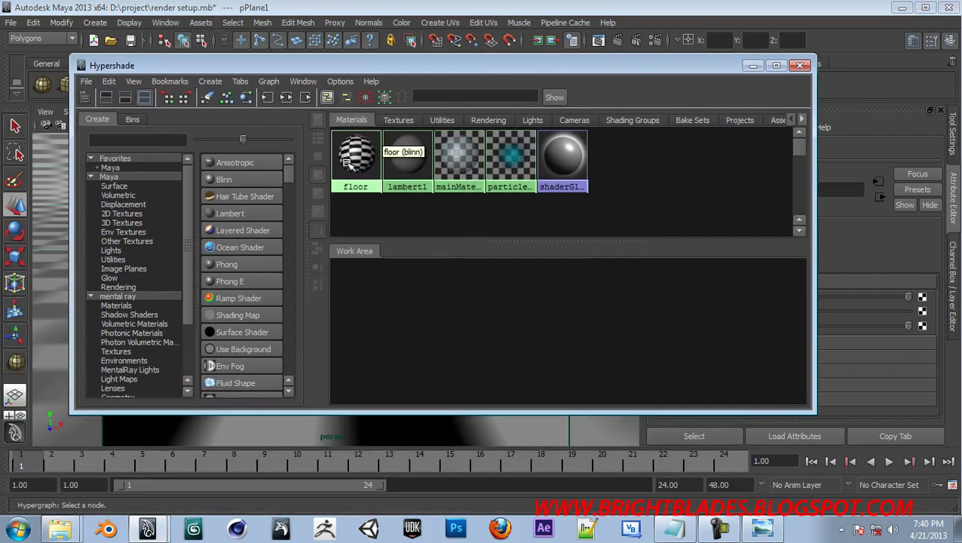
right_click(348, 165)
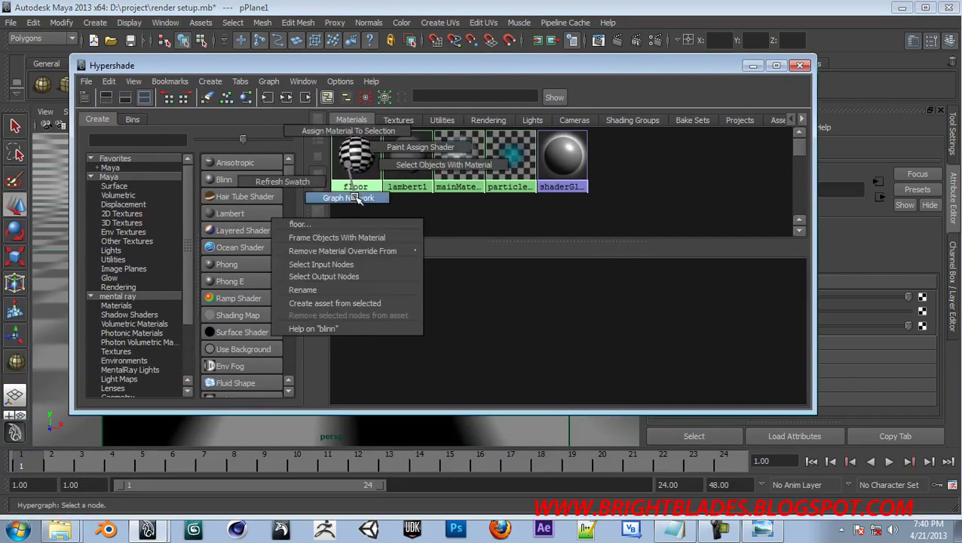
left_click(357, 198)
left_click(519, 365)
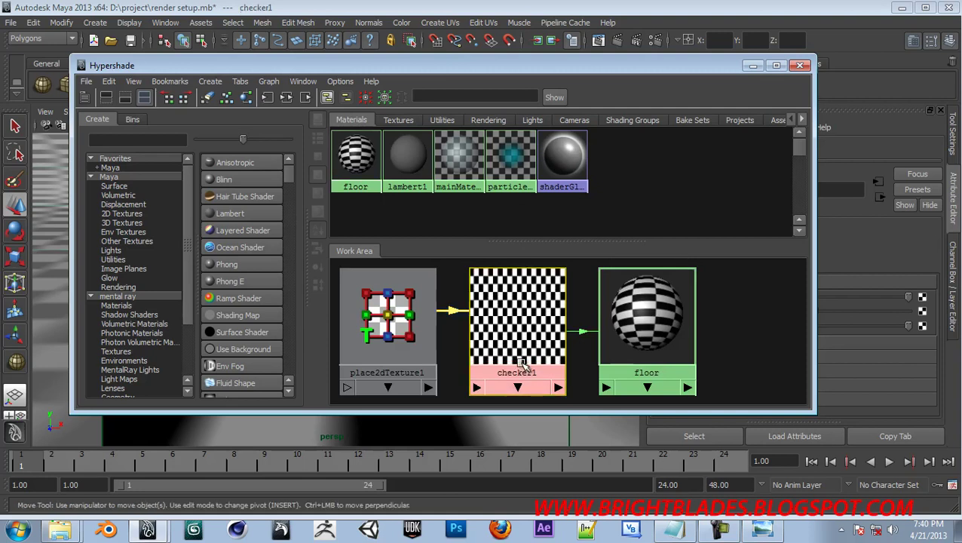
key("Delete")
left_click(381, 309)
key("Delete")
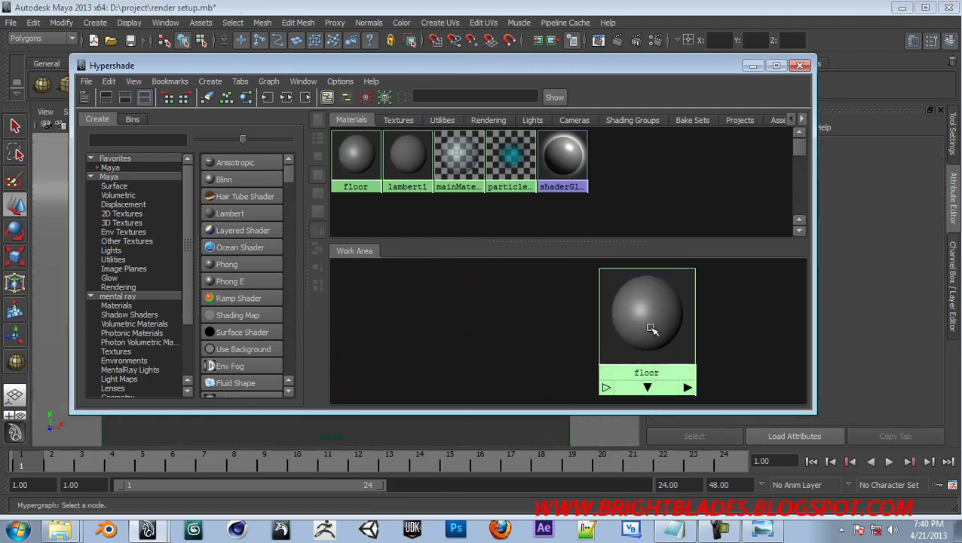
- Set the floor Blinn's colour to a plain light grey with value 0.922
left_click(651, 329)
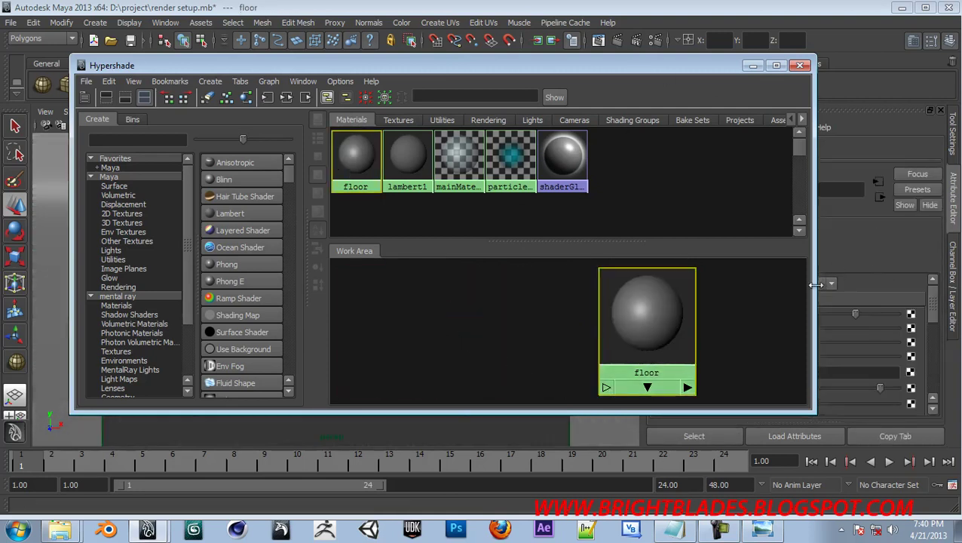
left_click_drag(815, 284, 525, 282)
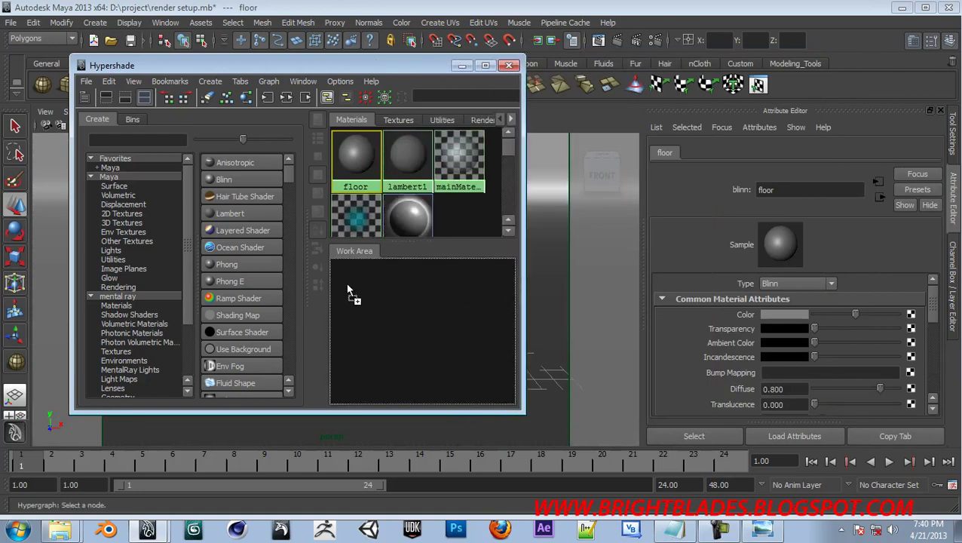
key("f")
scroll(422, 331, "down", 3)
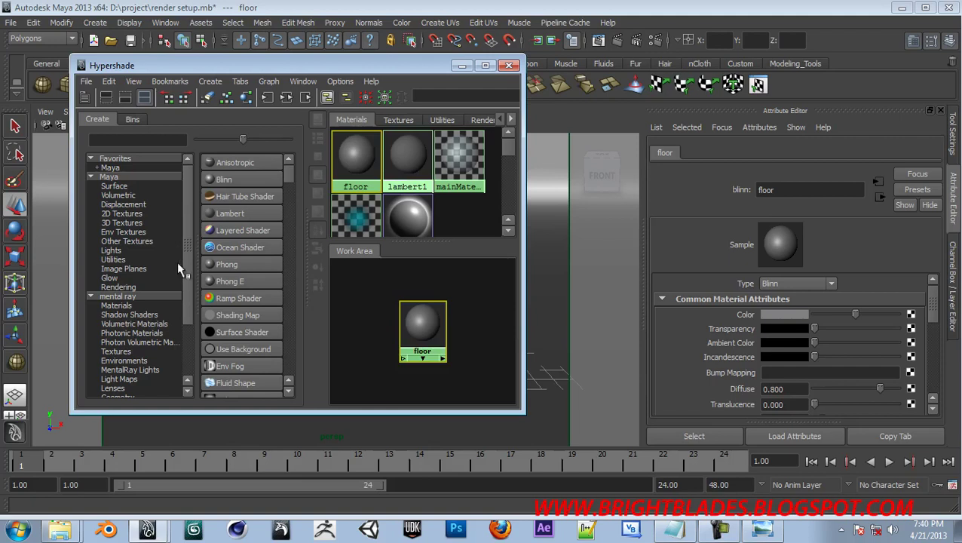
left_click_drag(196, 277, 64, 278)
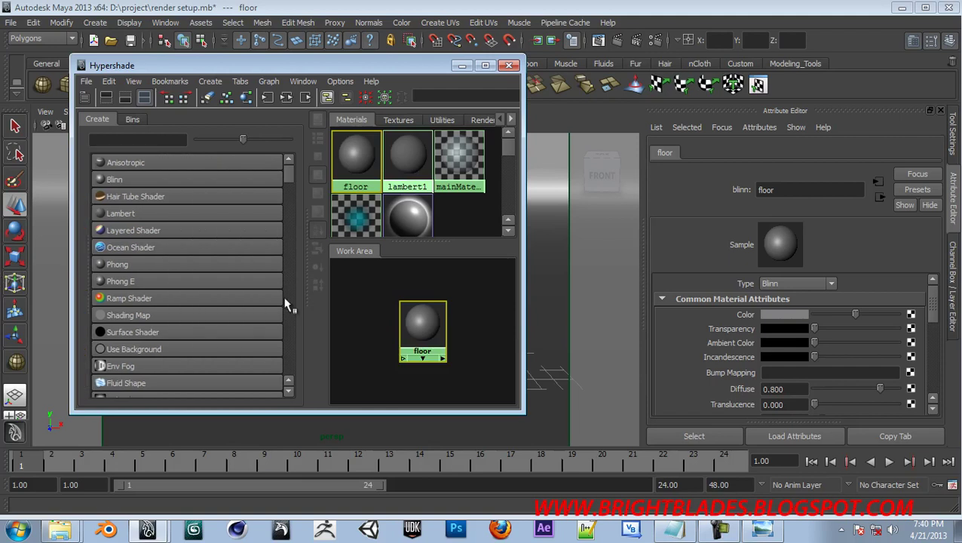
left_click_drag(304, 302, 203, 295)
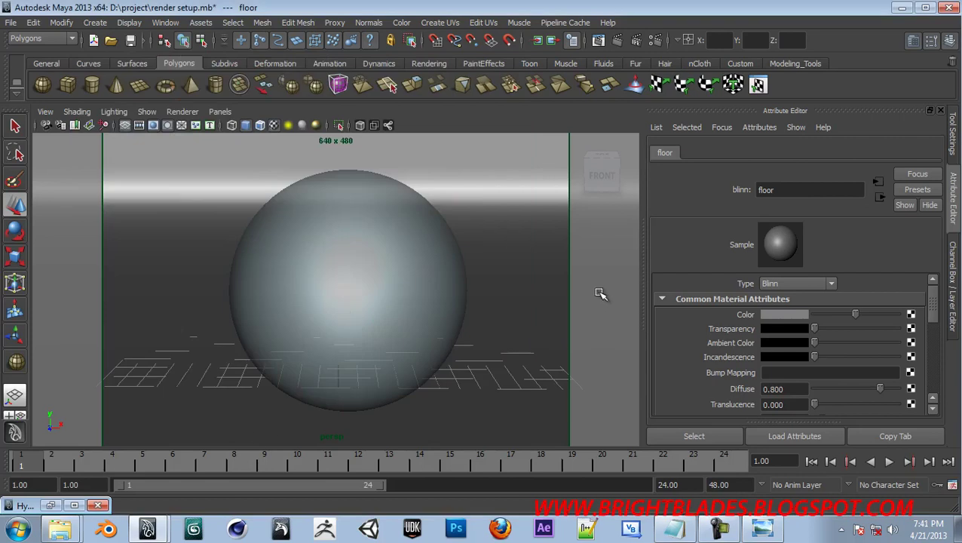
left_click(801, 317)
left_click_drag(874, 315, 879, 317)
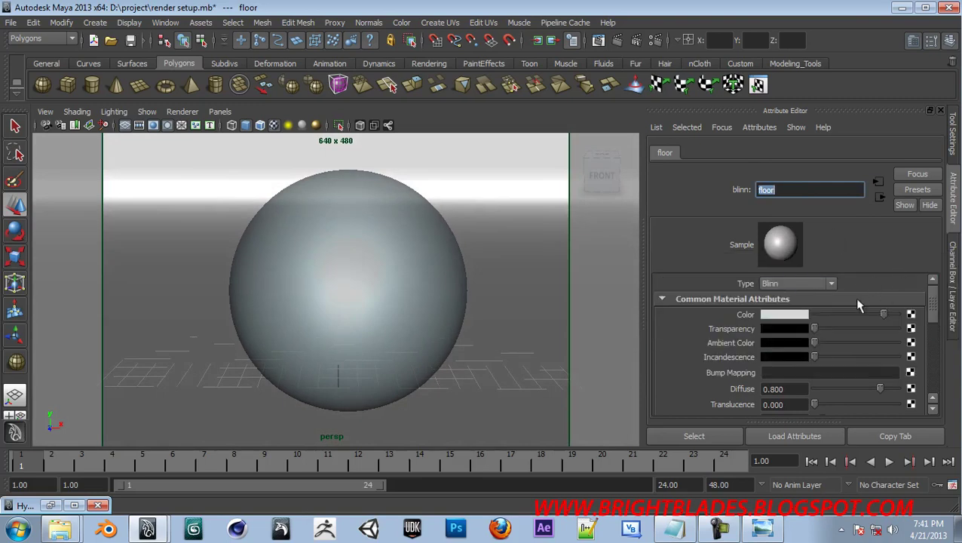
left_click(344, 272)
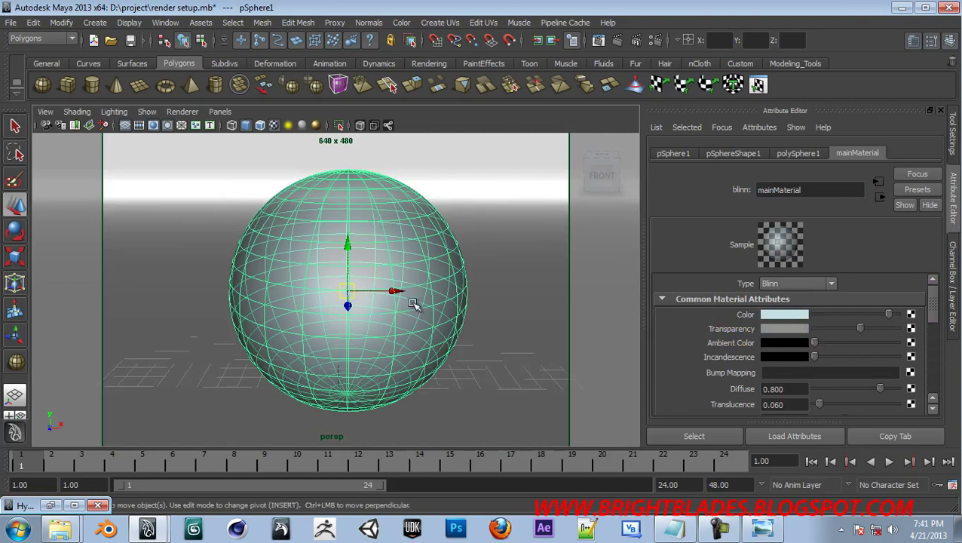
- Duplicate the sphere and scale the copy down to sit inside the orb
key("ctrl+d")
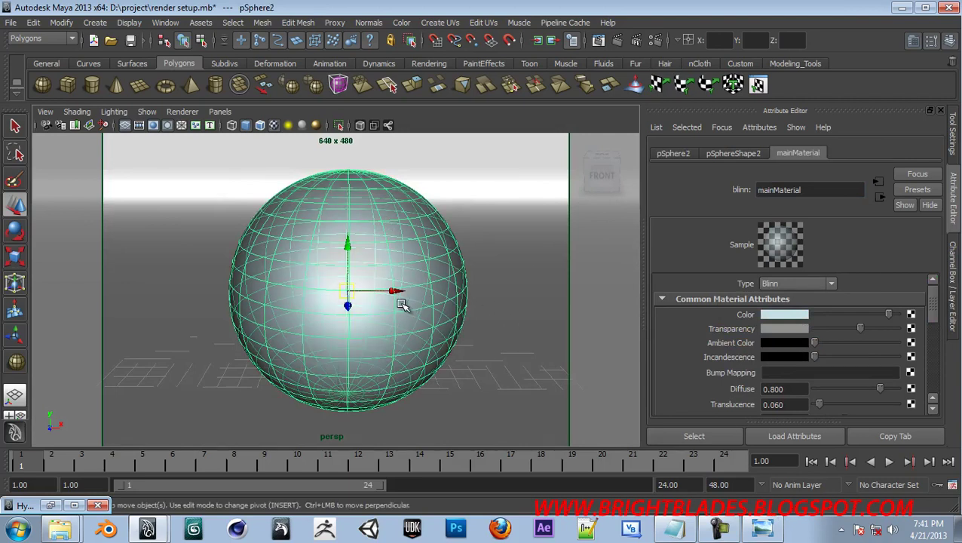
key("r")
mouse_move(345, 290)
left_mouse_down()
mouse_move(288, 376)
mouse_move(247, 413)
left_mouse_up()
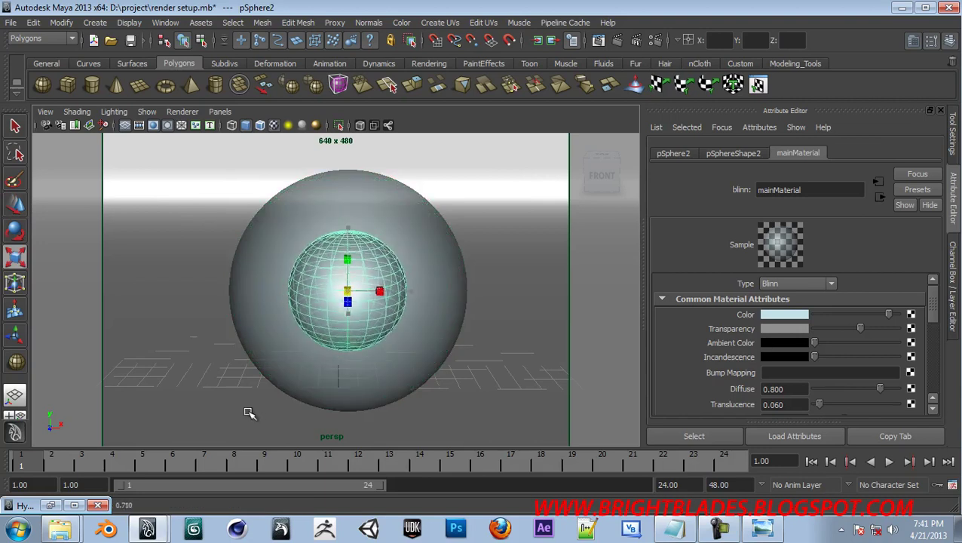
- Assign the inner sphere a new Blinn named greenmaterial with a bright green colour
right_click(368, 311)
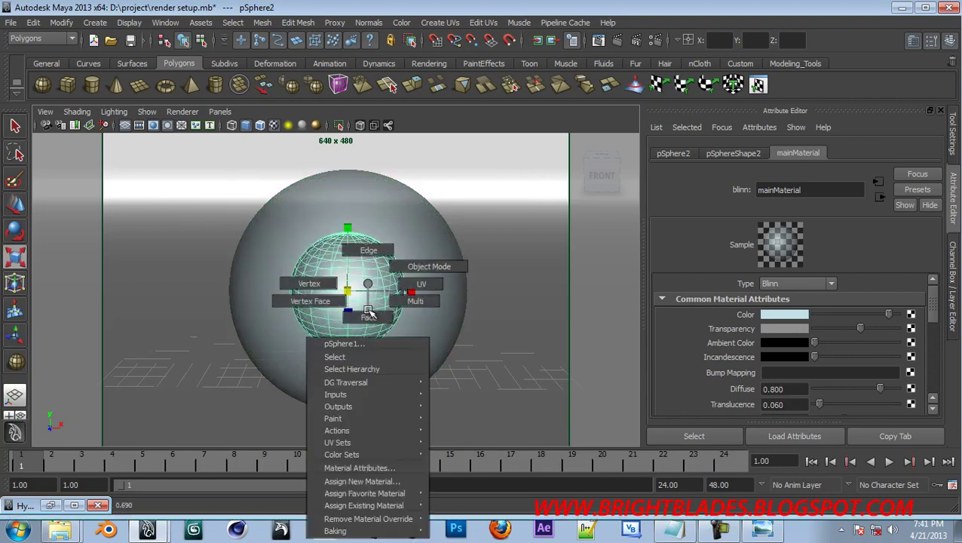
left_click(362, 481)
left_click(430, 103)
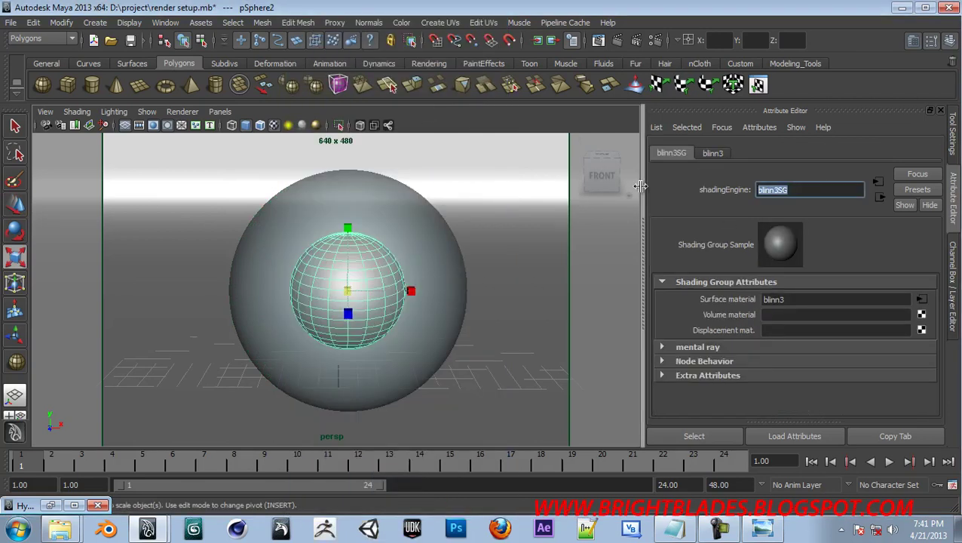
left_click(722, 151)
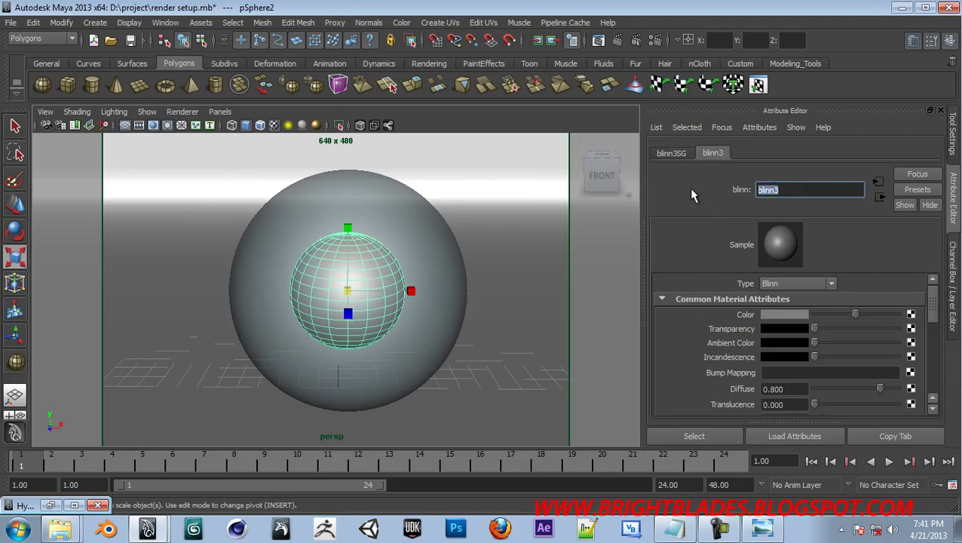
type("greenmaterial")
key("Return")
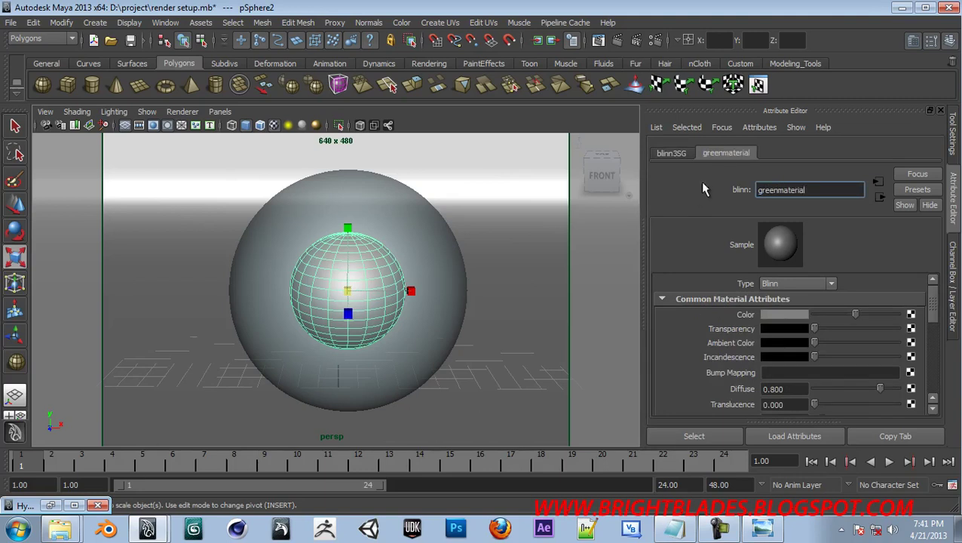
left_click(774, 315)
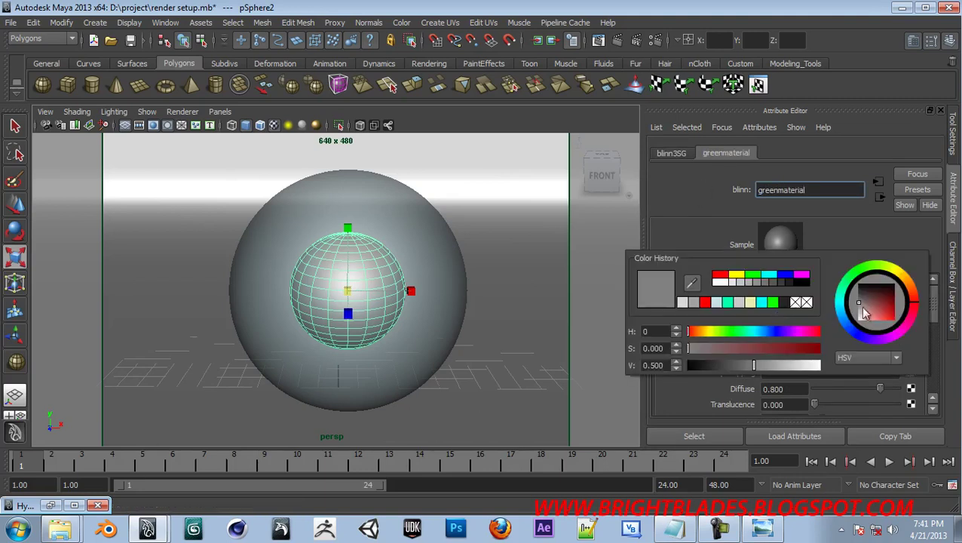
left_click_drag(882, 301, 899, 324)
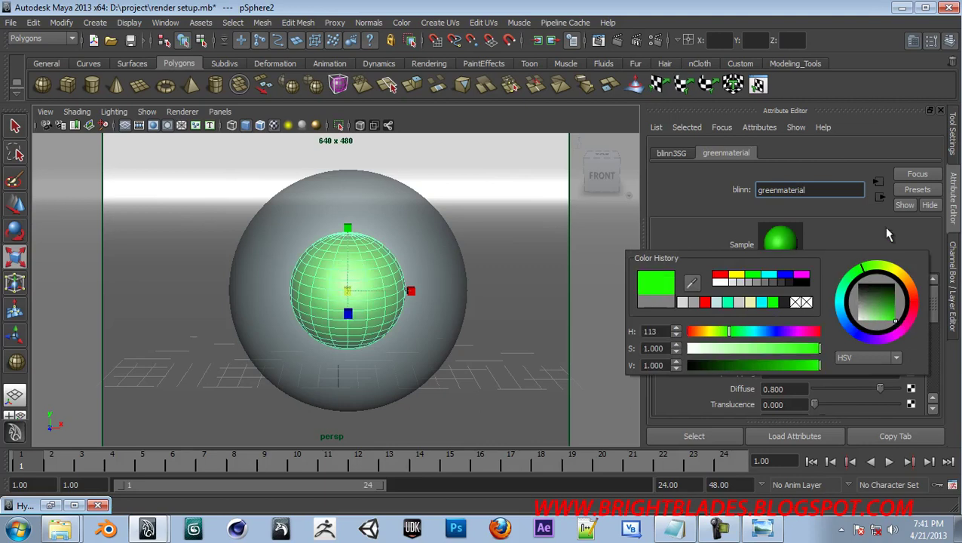
left_click(360, 288)
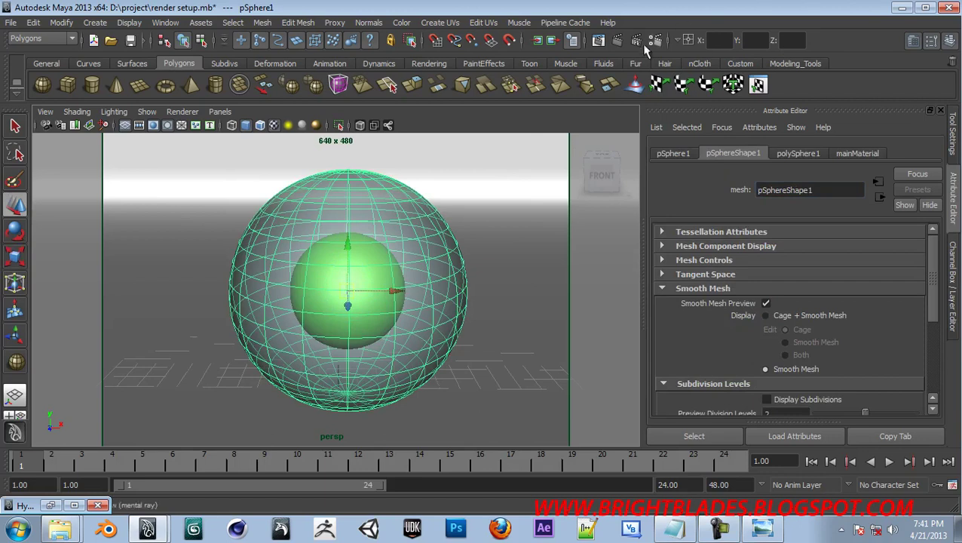
left_click(616, 40)
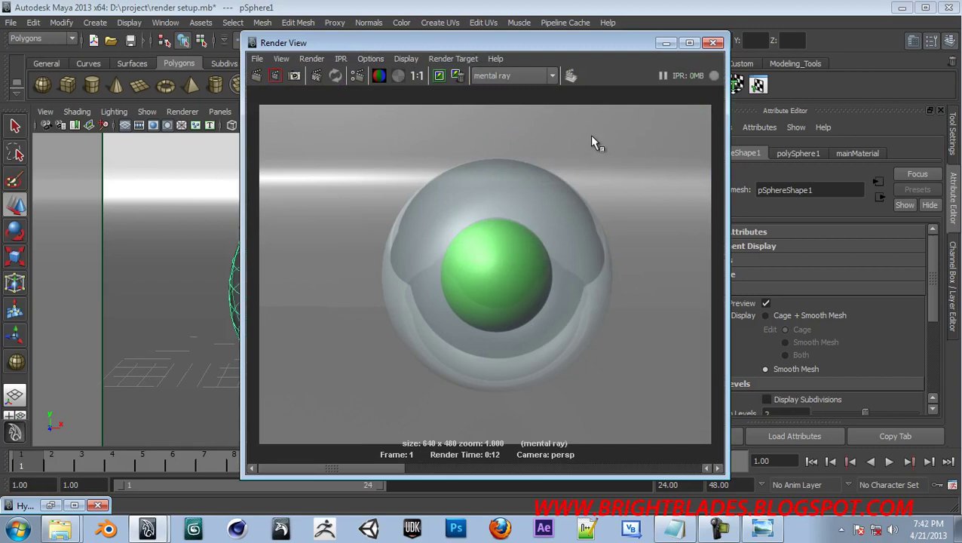
left_click(762, 528)
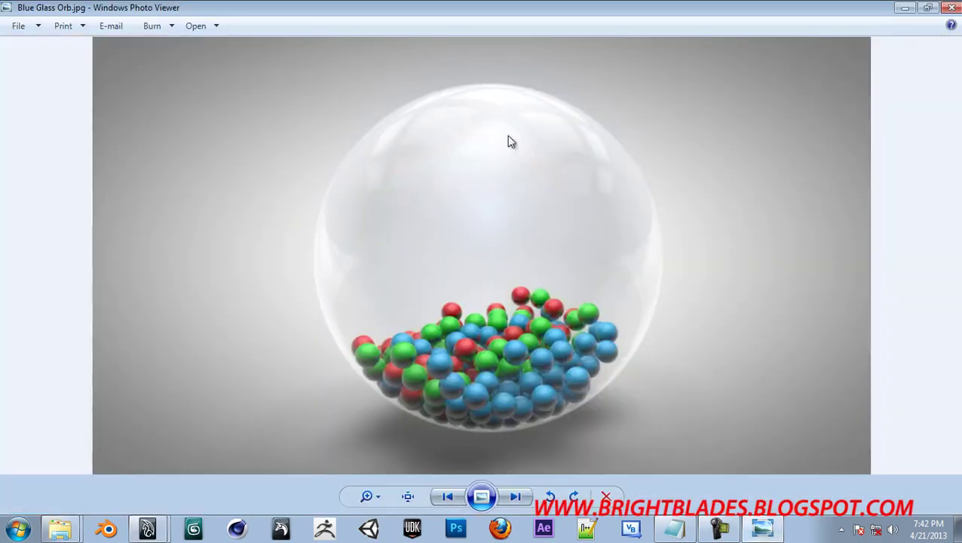
left_click(903, 7)
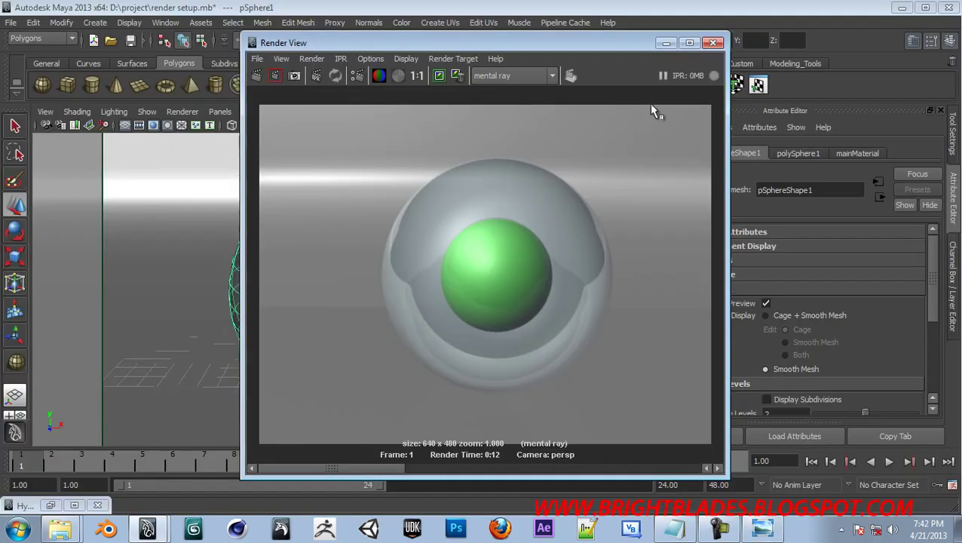
left_click(712, 43)
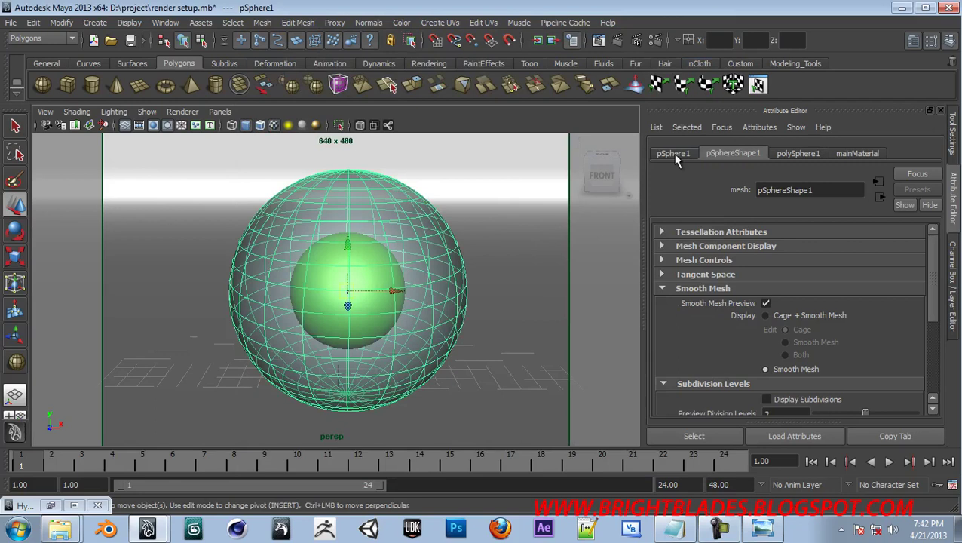
- Create image-based lighting from the Render Settings indirect lighting section
left_click(647, 40)
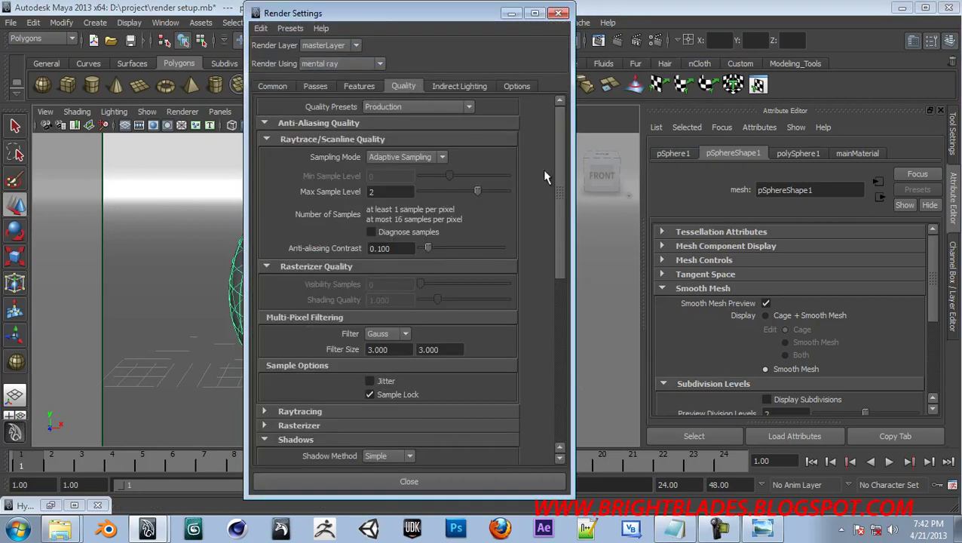
left_click(432, 85)
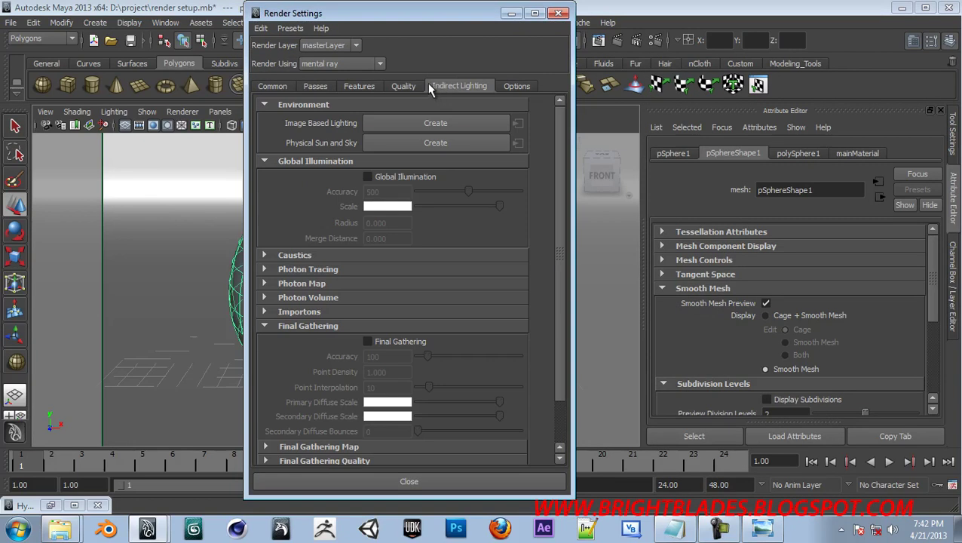
left_click(383, 125)
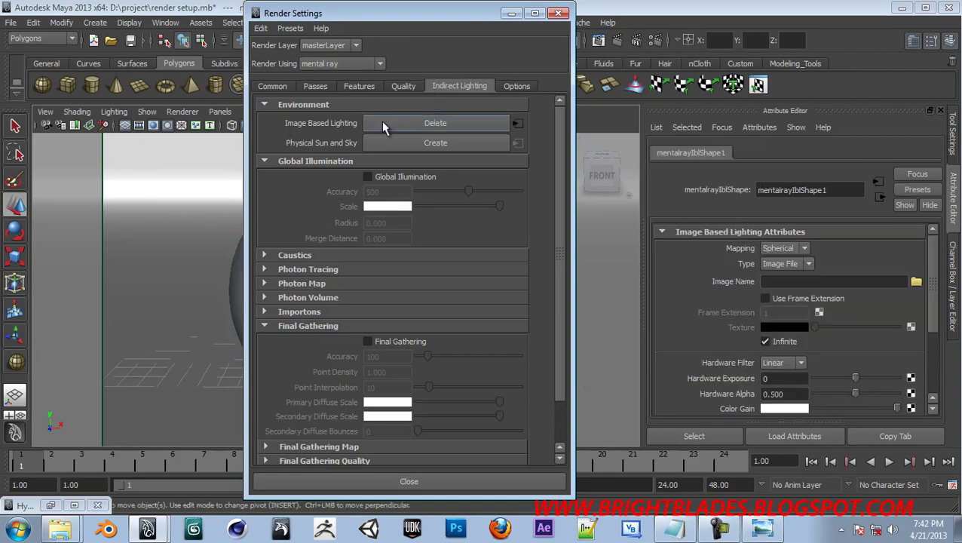
left_click(809, 283)
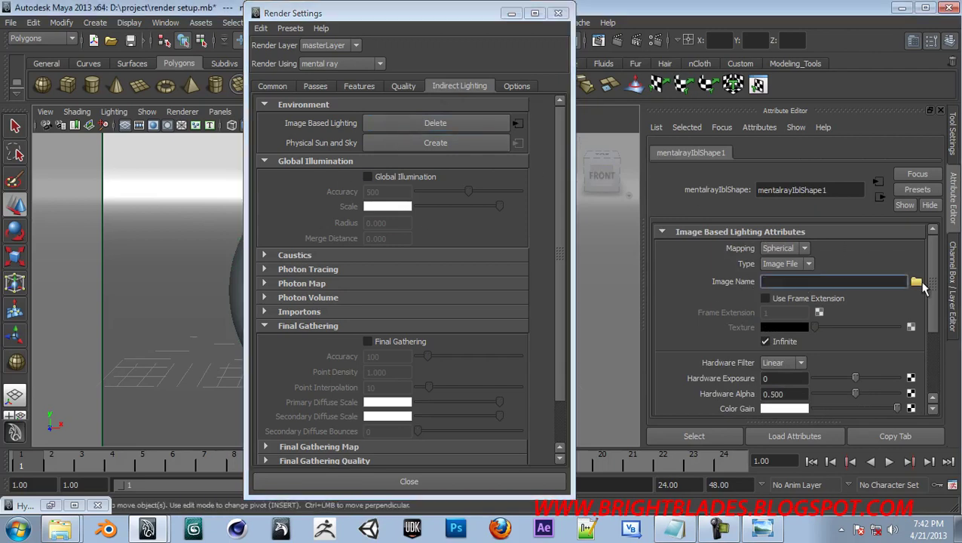
left_click(915, 281)
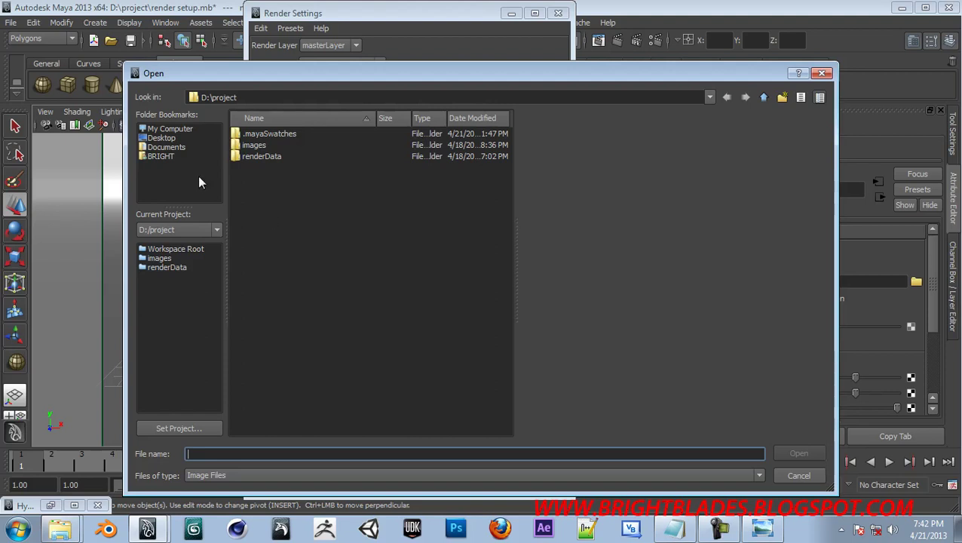
- Load studio023.hdr from E:\PICTURES\HDRi_Pack_2_by_zbyg as the lighting image, then close Render Settings
left_click(177, 130)
double_click(260, 156)
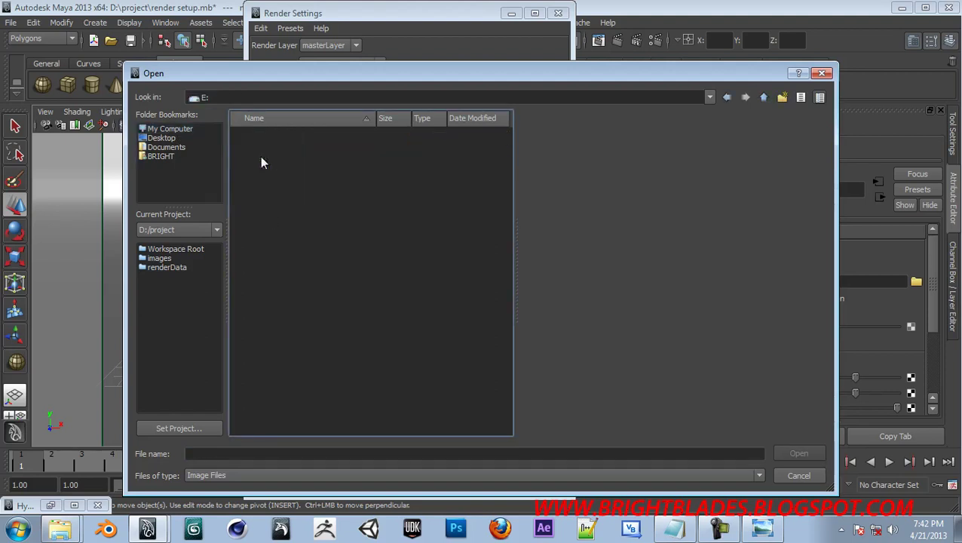
double_click(256, 213)
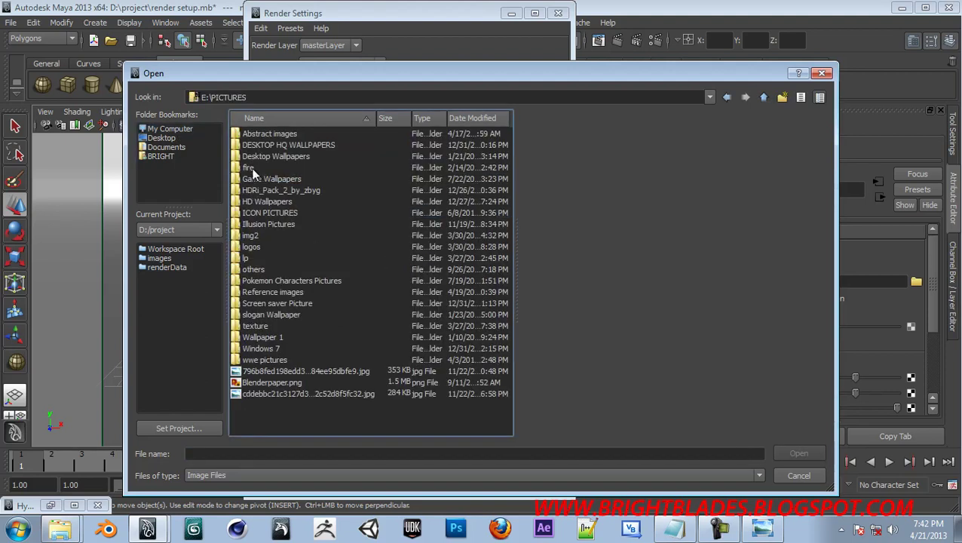
double_click(276, 192)
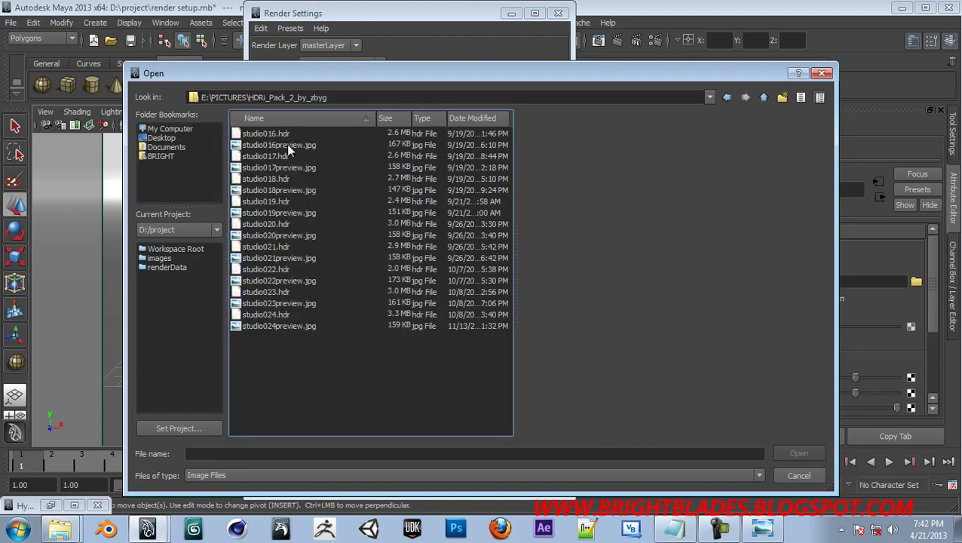
left_click(286, 143)
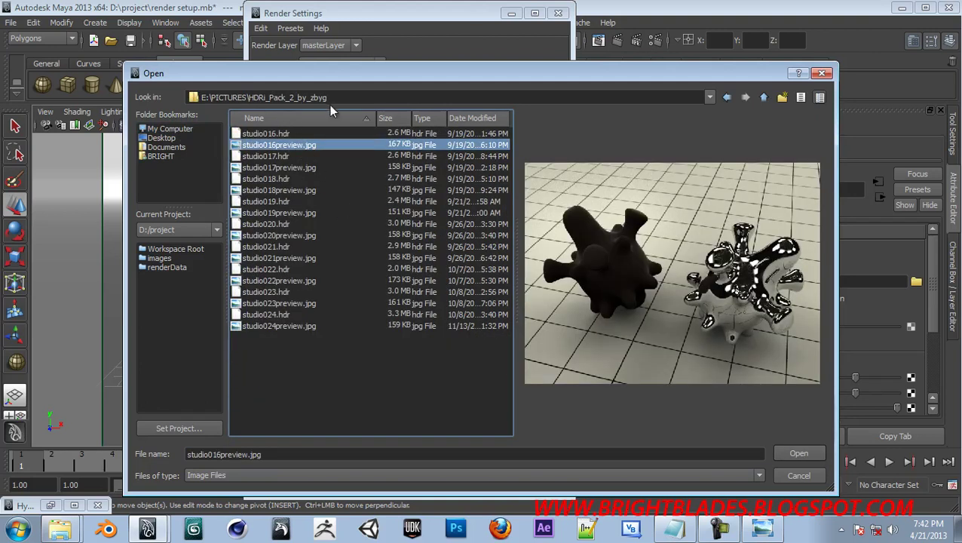
left_click(278, 325)
key("Up")
key("Up")
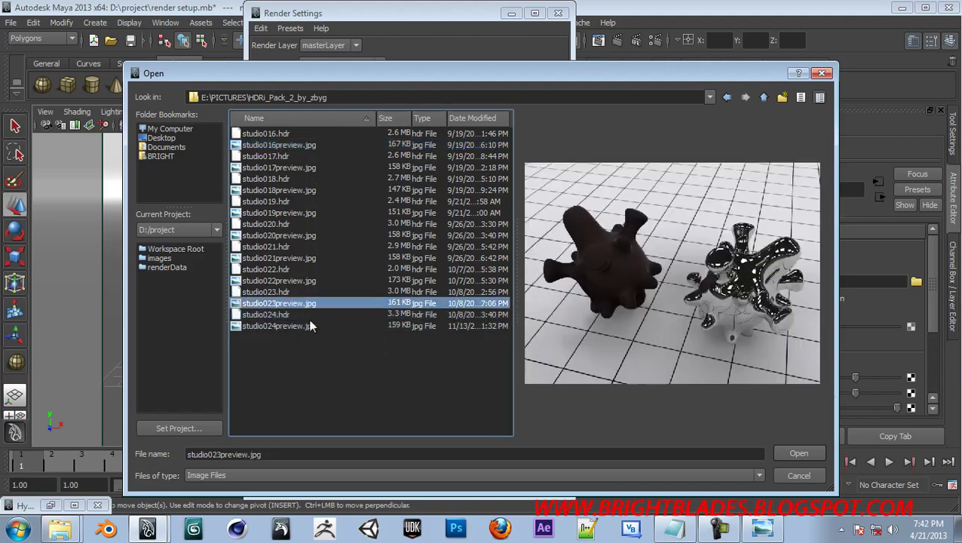
key("Up")
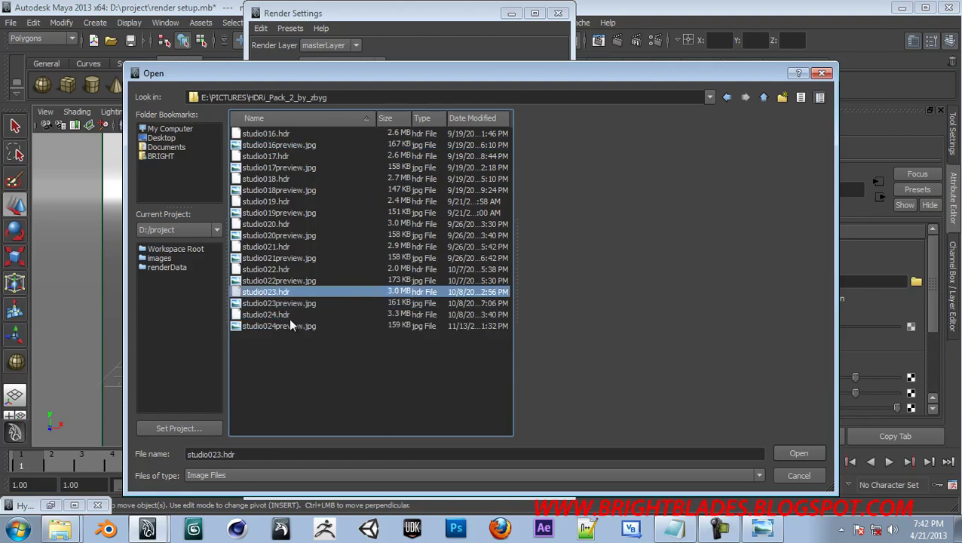
left_click(788, 455)
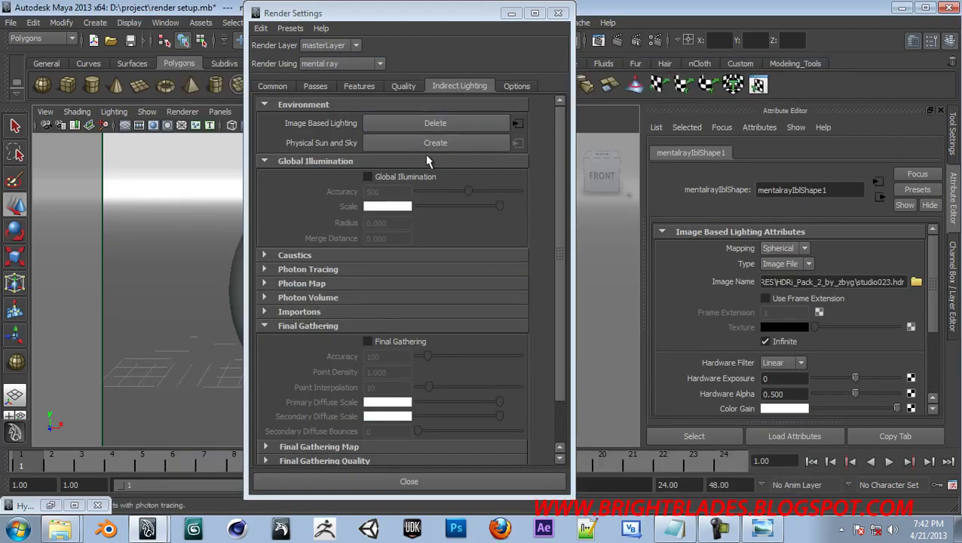
left_click(558, 12)
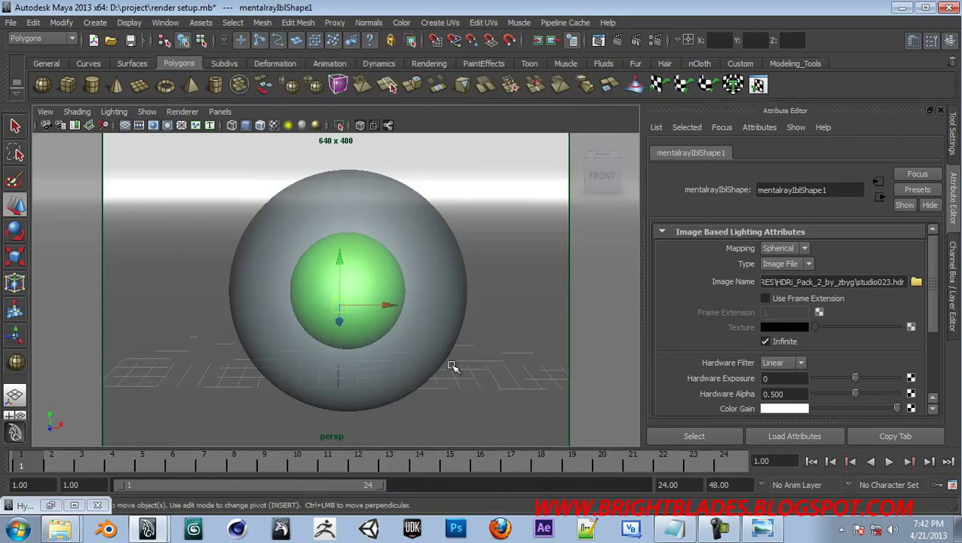
scroll(311, 303, "down", 3)
mouse_move(312, 303)
left_mouse_down("alt")
mouse_move(317, 268)
mouse_move(258, 316)
mouse_move(182, 354)
mouse_move(165, 399)
mouse_move(294, 374)
left_mouse_up("alt")
scroll(294, 375, "down", 3)
scroll(294, 369, "down", 3)
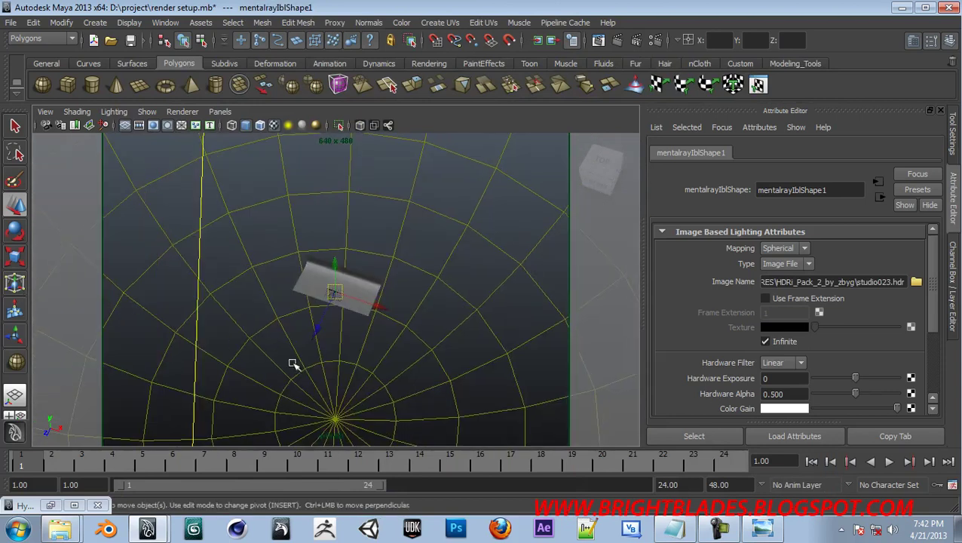
scroll(294, 363, "up", 3)
left_click_drag(276, 338, 301, 360, "alt")
scroll(208, 343, "down", 3)
scroll(316, 331, "down", 2)
scroll(301, 322, "up", 2)
mouse_move(301, 322)
left_mouse_down("alt")
mouse_move(276, 228)
mouse_move(417, 329)
left_mouse_up("alt")
scroll(417, 329, "up", 1)
scroll(418, 329, "up", 3)
scroll(332, 285, "up", 1)
mouse_move(332, 284)
left_mouse_down("alt")
mouse_move(489, 369)
mouse_move(360, 293)
mouse_move(341, 367)
left_mouse_up("alt")
mouse_move(340, 324)
left_mouse_down("alt")
mouse_move(392, 330)
mouse_move(131, 335)
mouse_move(193, 354)
left_mouse_up("alt")
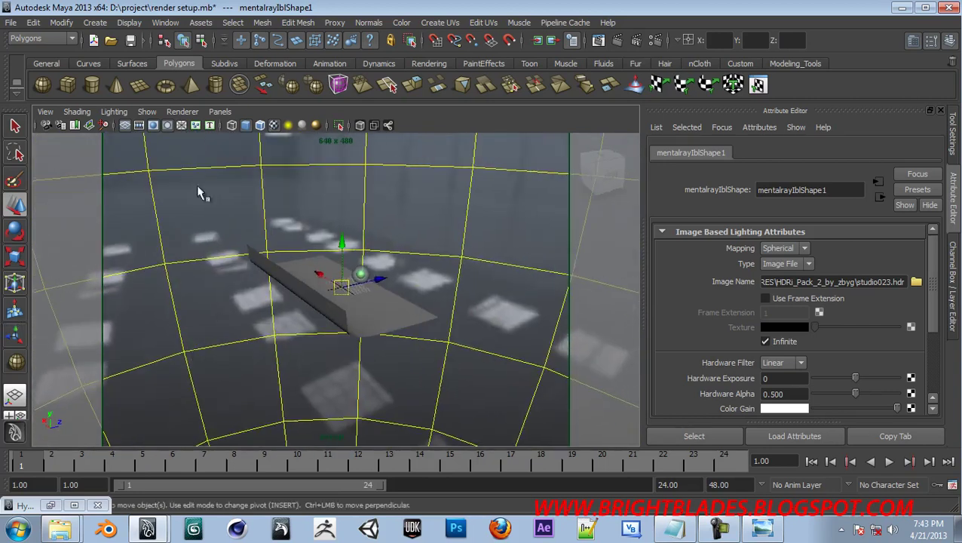
left_click(88, 125)
left_click(89, 131)
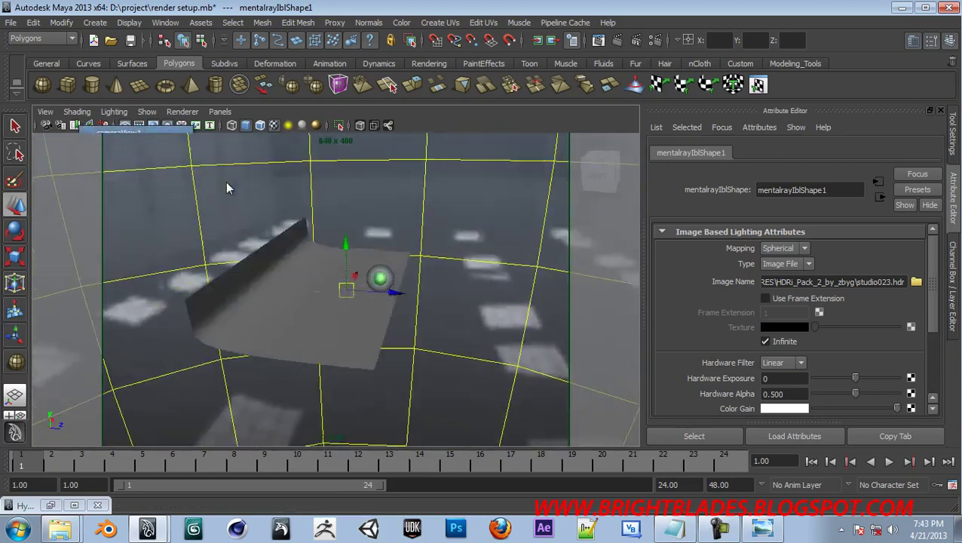
left_click(477, 215)
- Darken the floor Blinn's grey and lower its reflectivity to 0.051
right_click(484, 216)
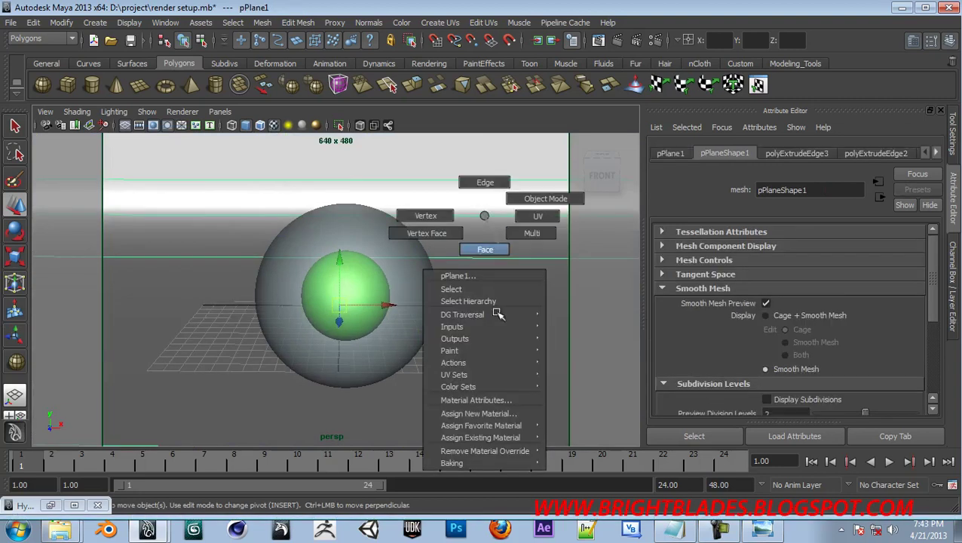
left_click(495, 401)
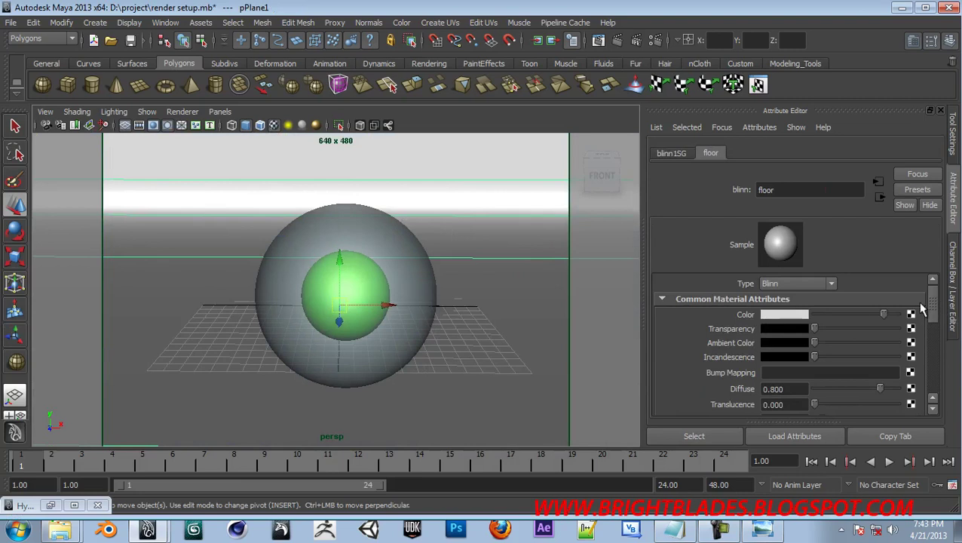
left_click_drag(883, 314, 876, 314)
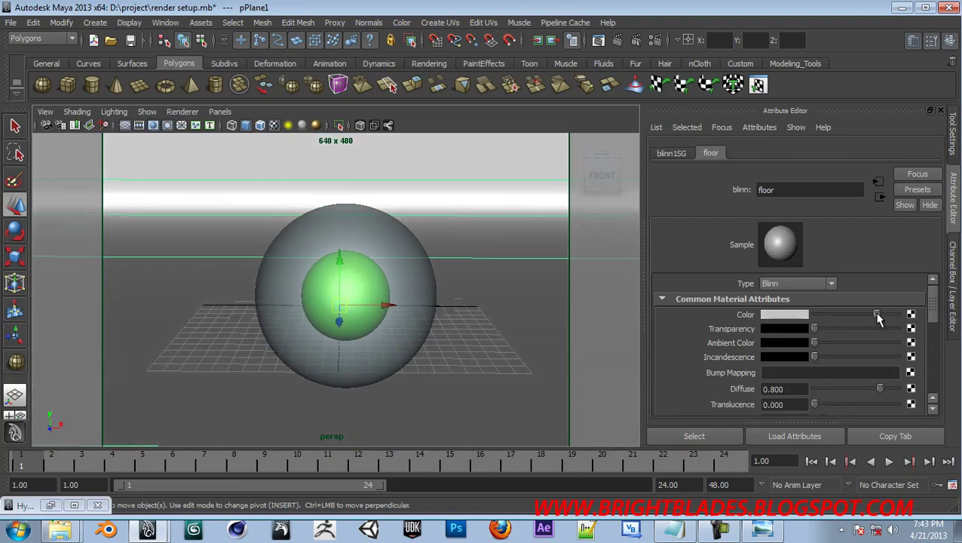
mouse_move(935, 304)
left_mouse_down()
mouse_move(945, 341)
mouse_move(838, 386)
mouse_move(818, 379)
mouse_move(830, 365)
left_mouse_up()
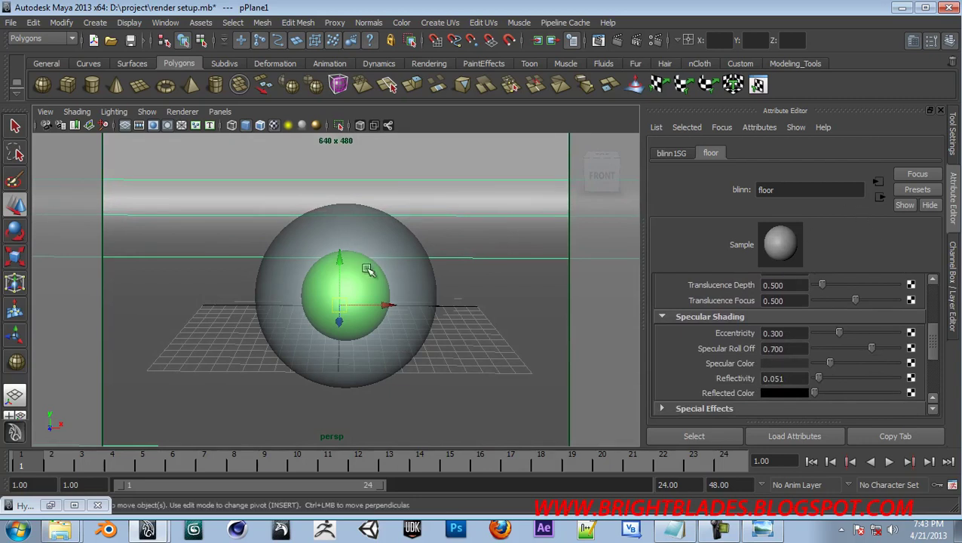
- Select the inner green ball in wireframe view and move it lower inside the orb
left_click(377, 294)
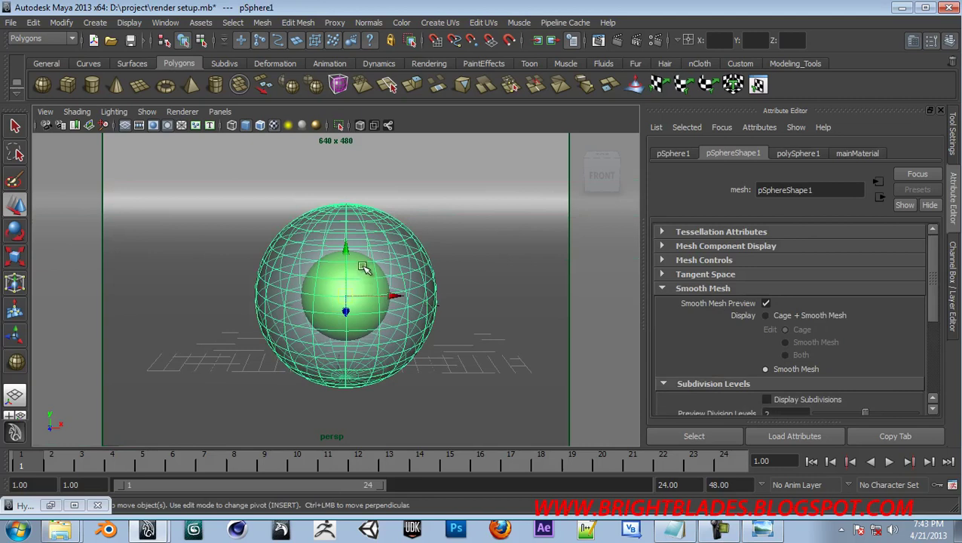
right_click(361, 270)
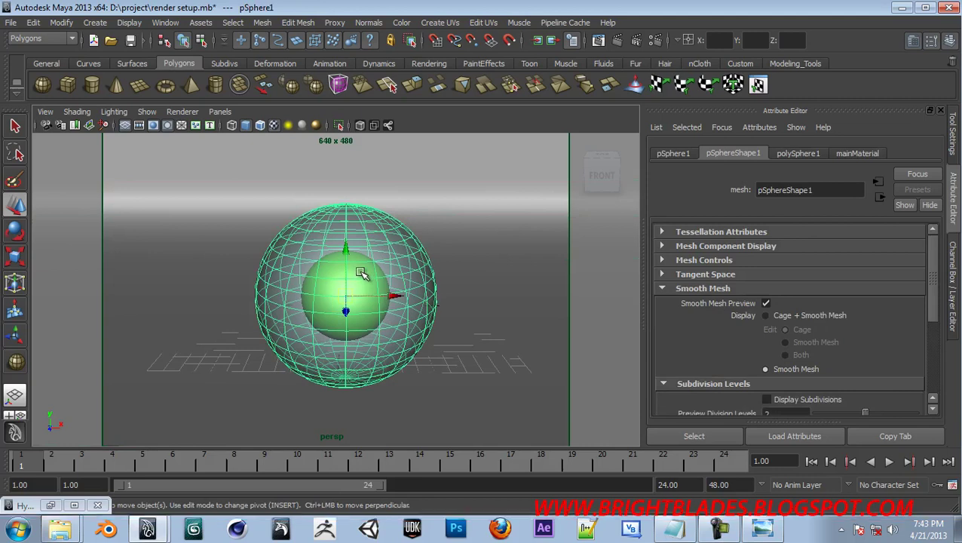
key("4")
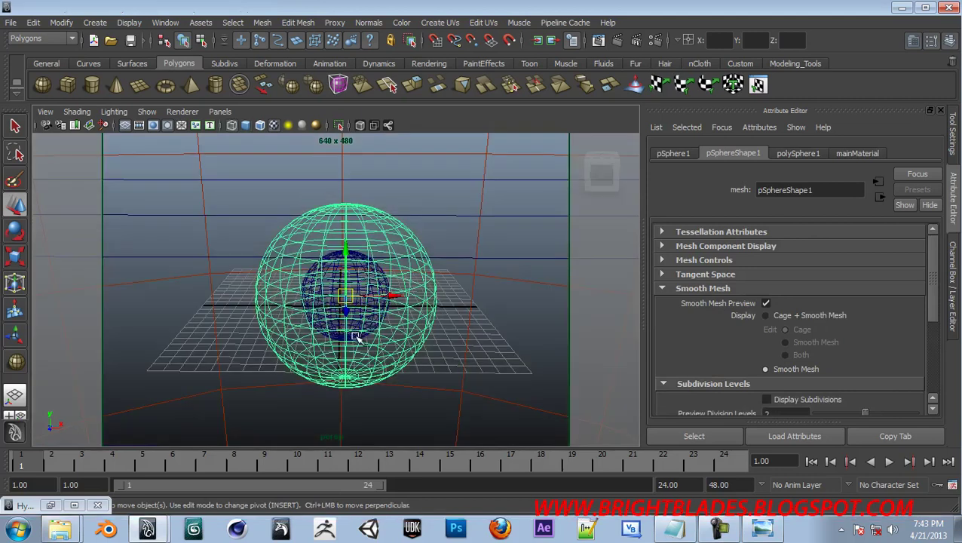
right_click_drag(356, 337, 477, 360, "alt")
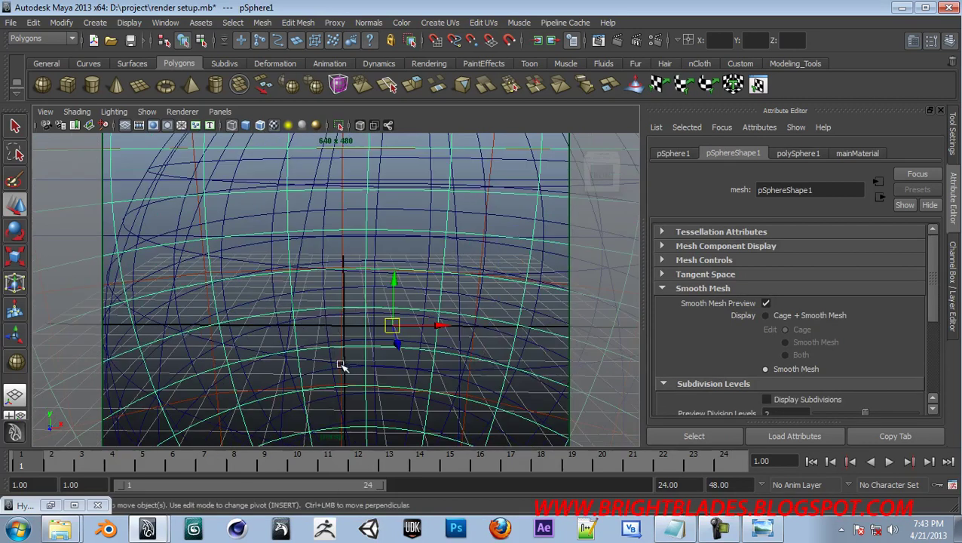
left_click(344, 364)
right_click_drag(349, 364, 249, 317, "alt")
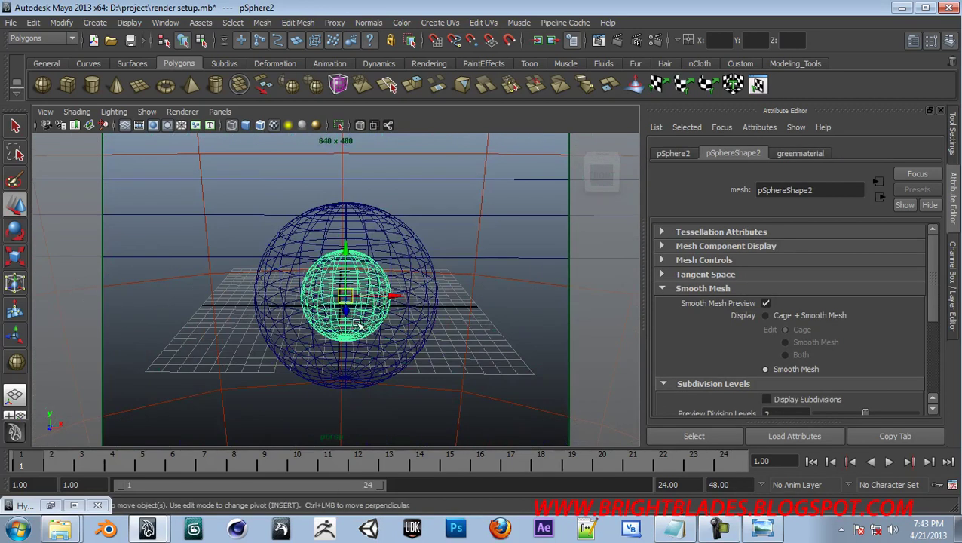
key("5")
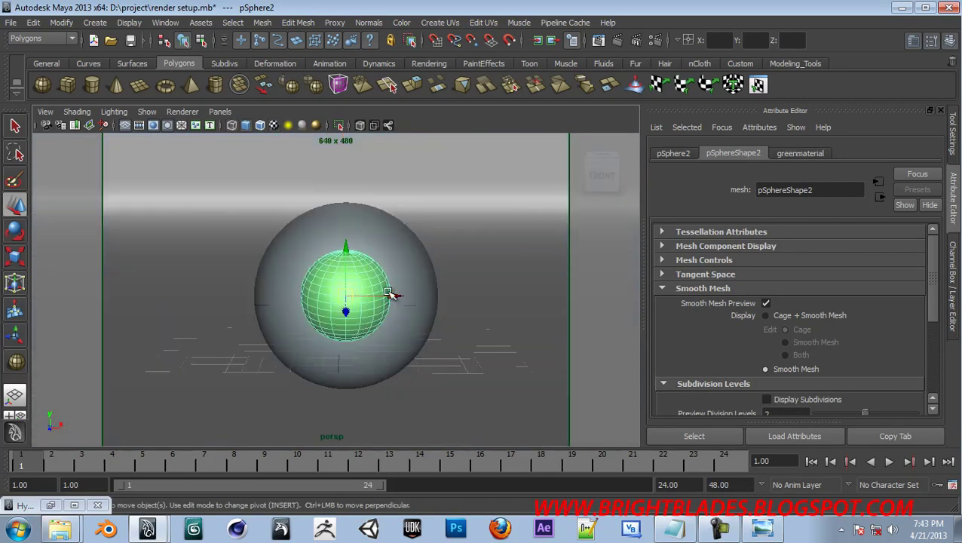
left_click_drag(345, 245, 345, 275)
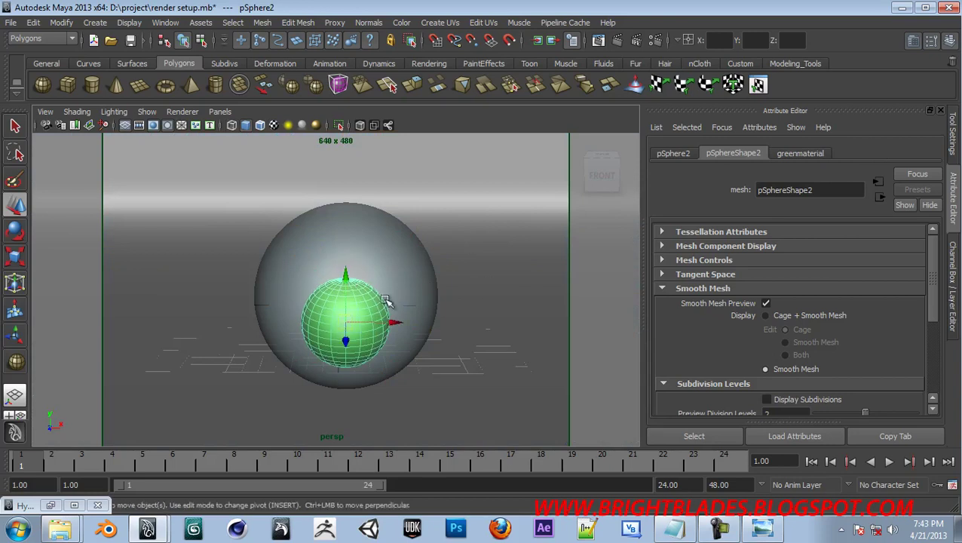
right_click_drag(485, 299, 505, 302, "alt")
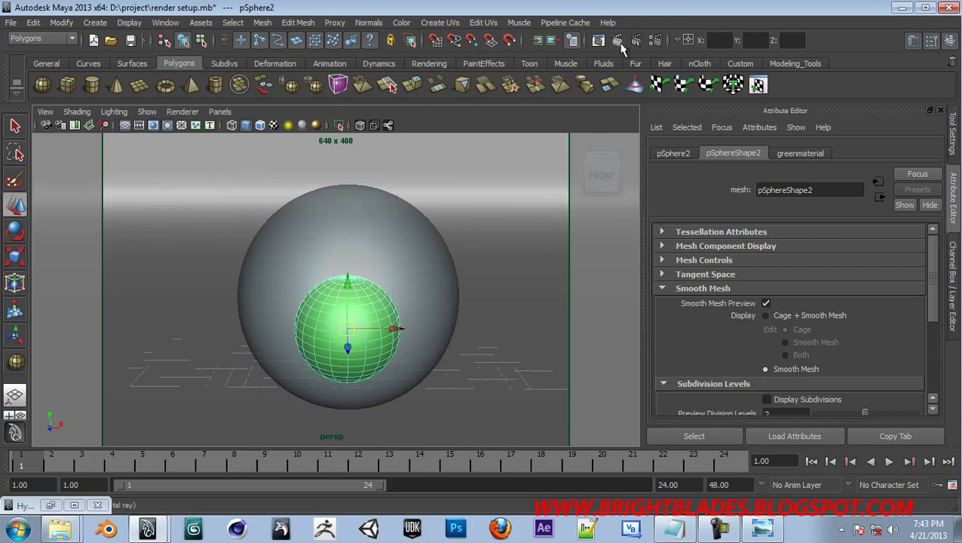
- Briefly check the Render Settings and bring up the Window menu
left_click(655, 40)
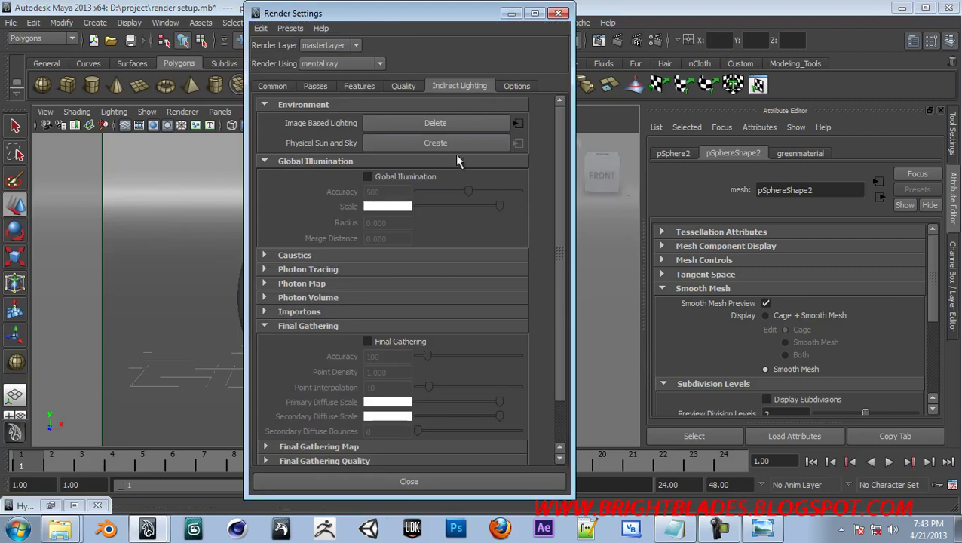
left_click(557, 13)
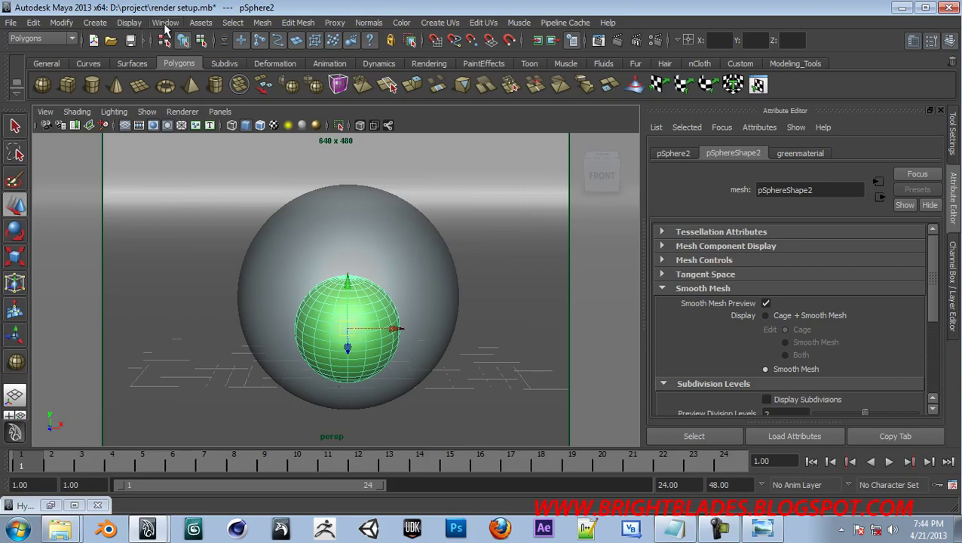
left_click(165, 22)
- Select the mentalrayIbl1 node in the Outliner, then close the Outliner
left_click(193, 125)
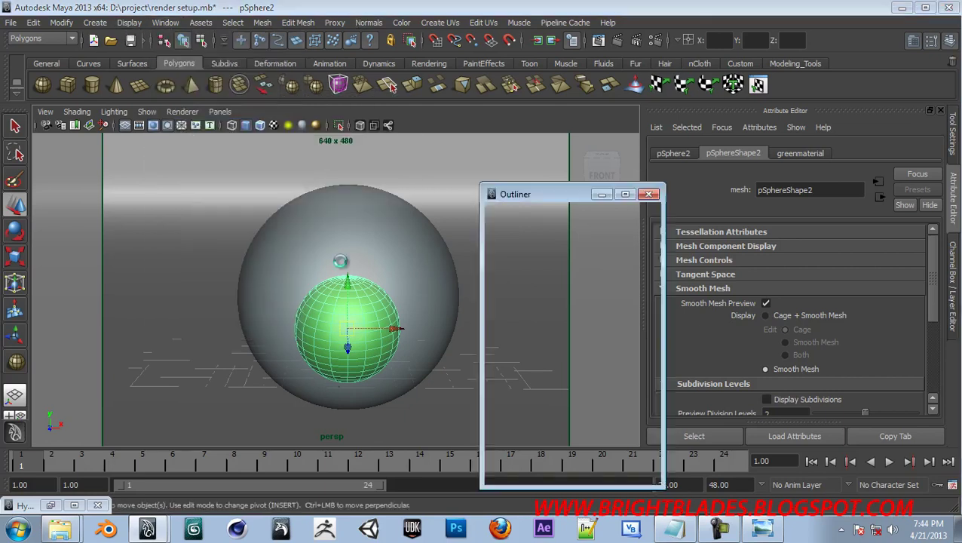
left_click(578, 346)
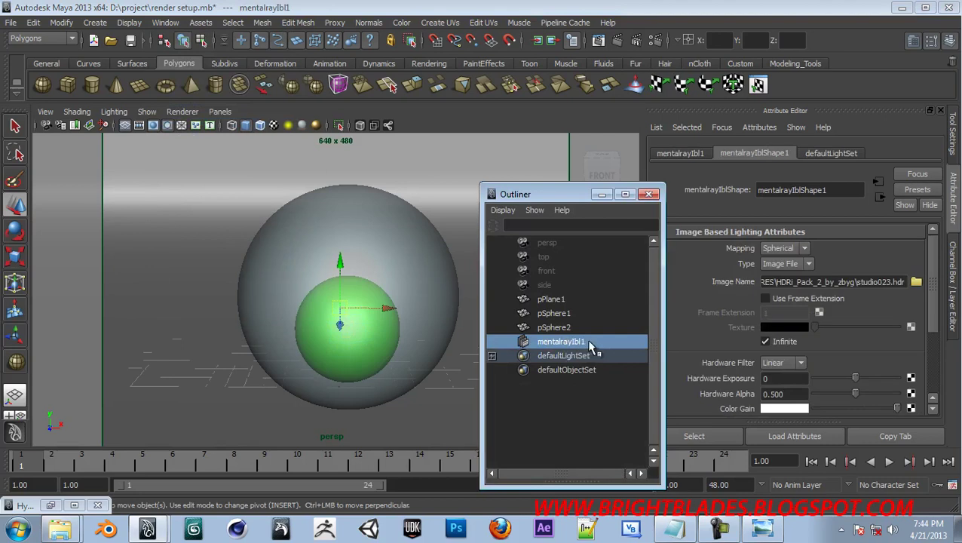
left_click_drag(562, 197, 429, 142)
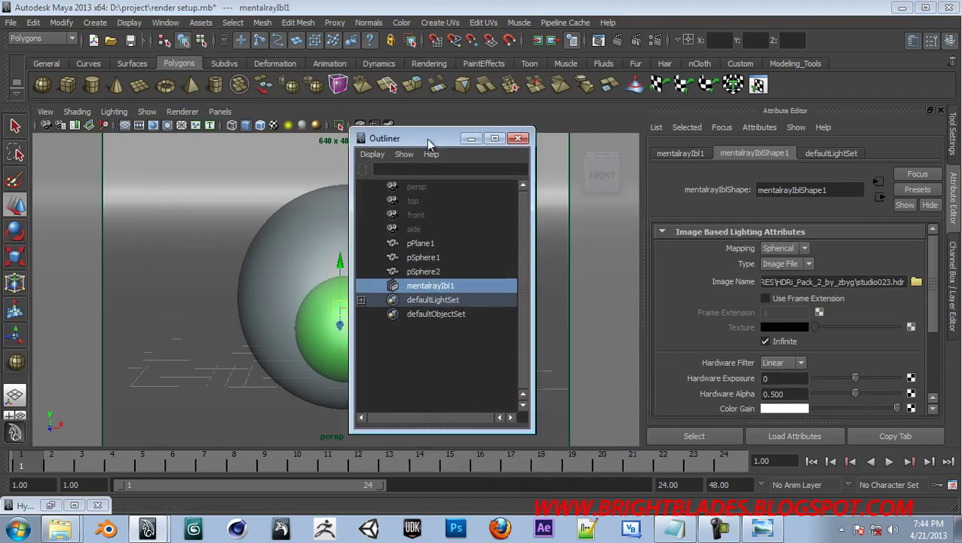
left_click(518, 138)
- Keep the IBL mapping Spherical and review the mentalrayIblShape1 attributes
left_click_drag(934, 281, 934, 277)
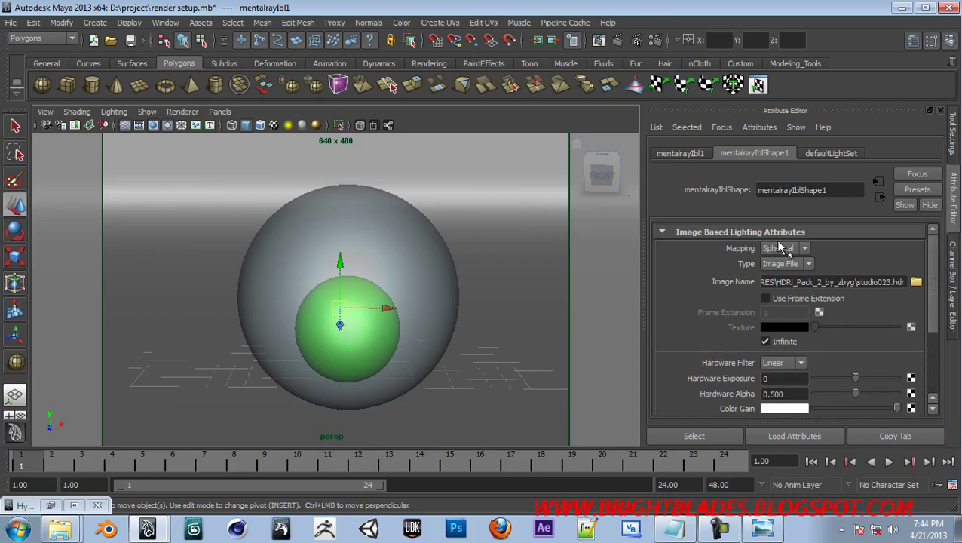
left_click(782, 249)
left_click(835, 246)
left_click_drag(934, 297, 936, 372)
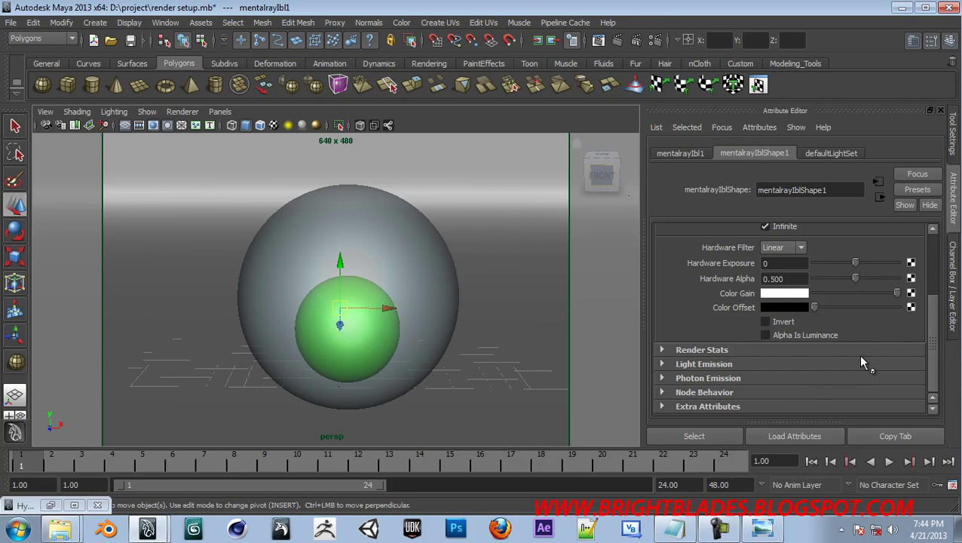
left_click(829, 153)
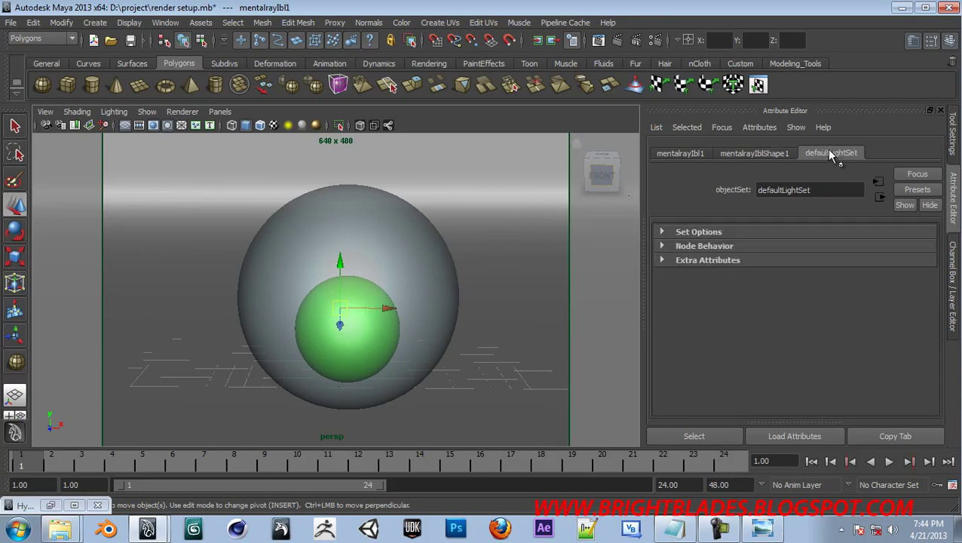
left_click(762, 152)
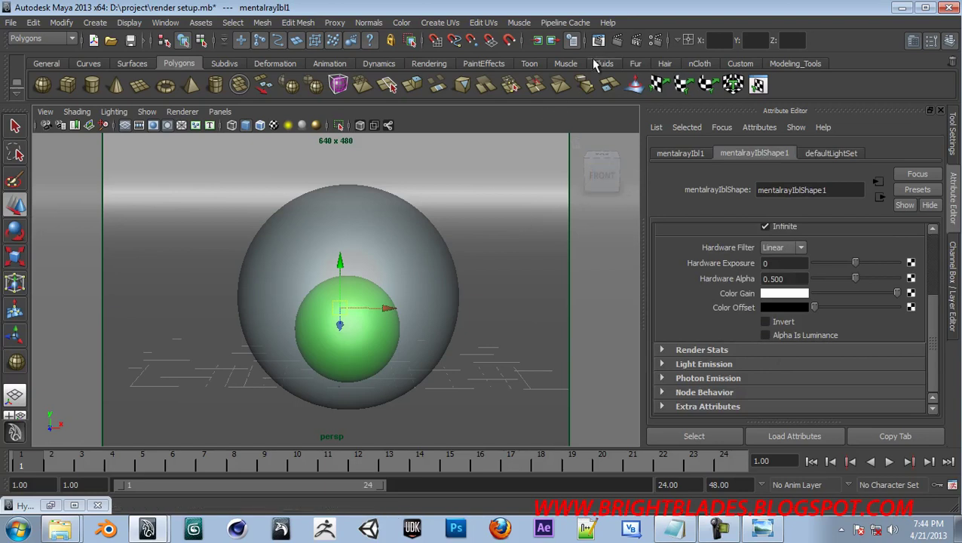
- Lower the IBL Color Gain to a darker grey, test rendering after each adjustment
left_click(615, 43)
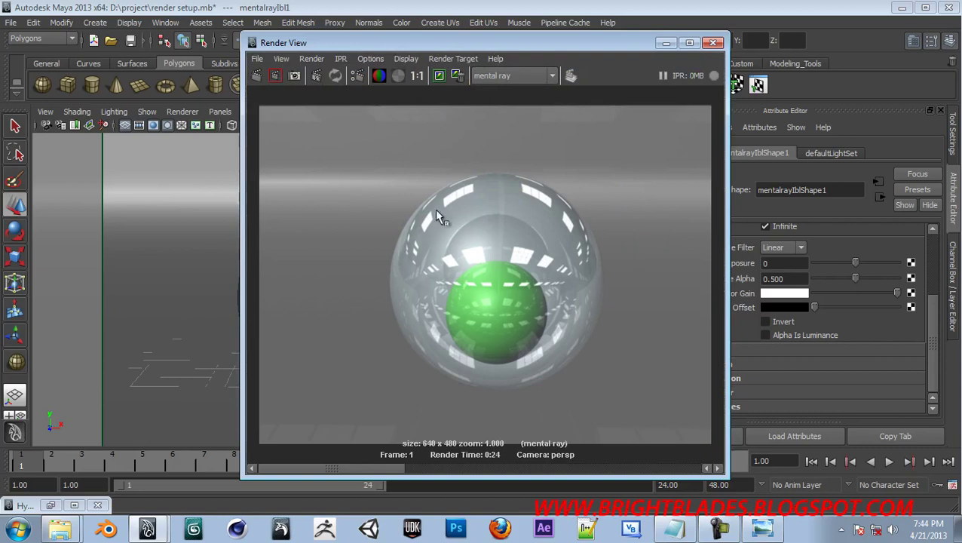
left_click(713, 42)
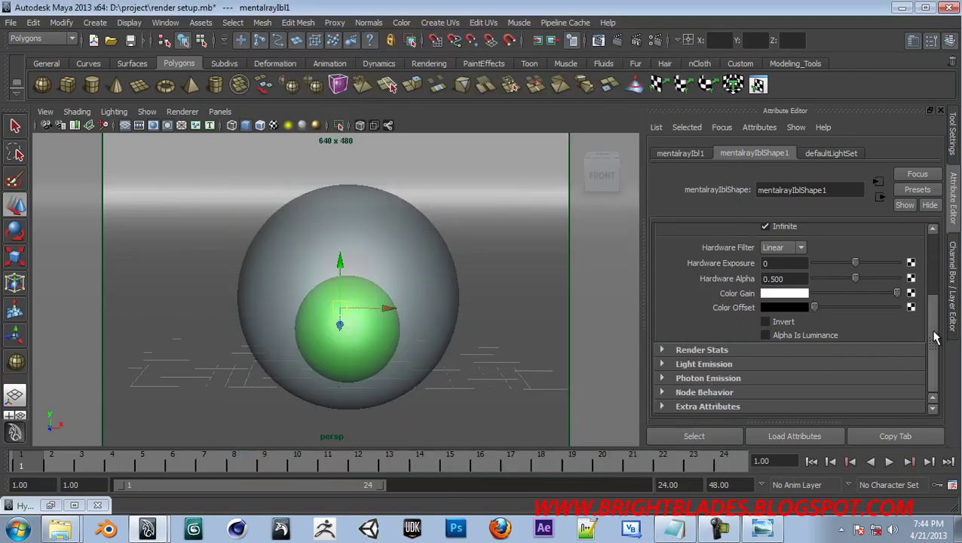
left_click_drag(935, 333, 933, 306)
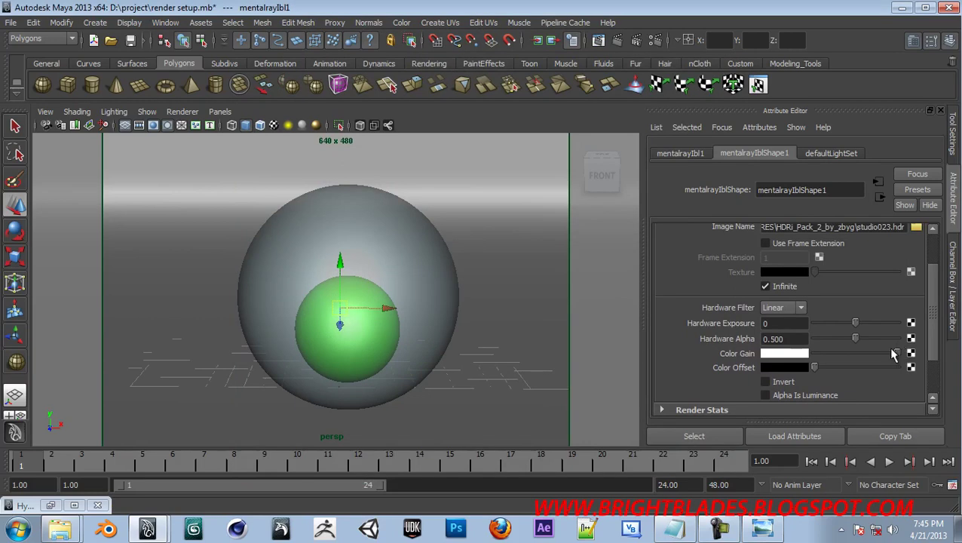
left_click_drag(896, 352, 847, 353)
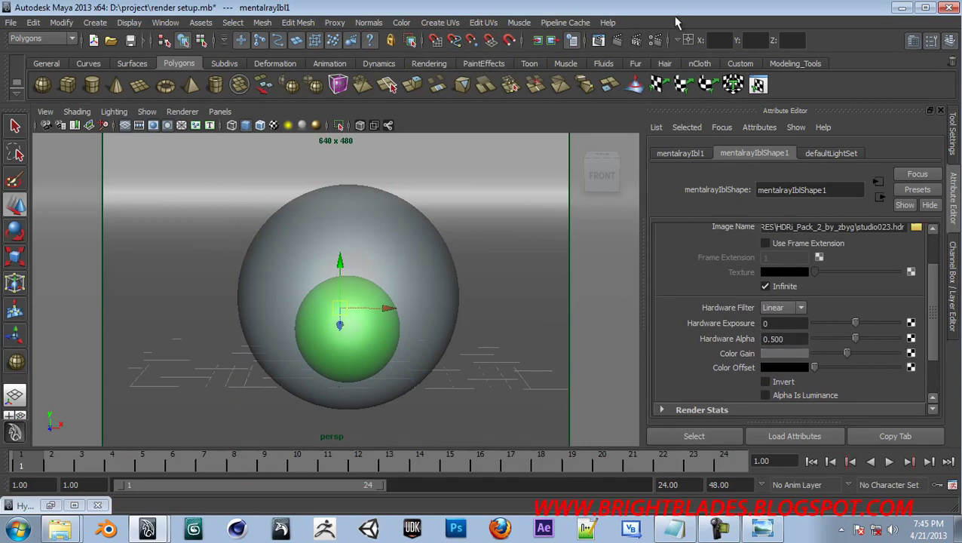
left_click(588, 87)
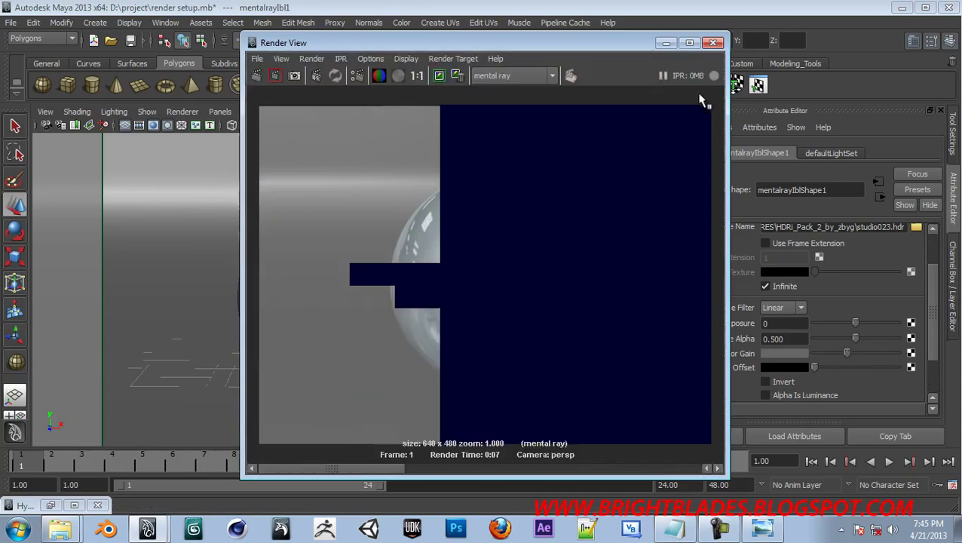
left_click(713, 43)
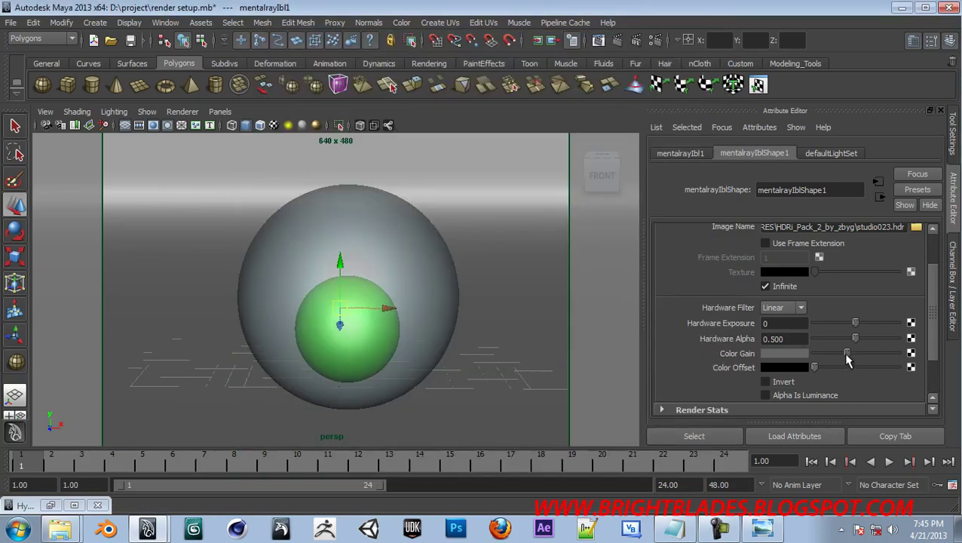
left_click_drag(844, 354, 832, 357)
left_click(610, 39)
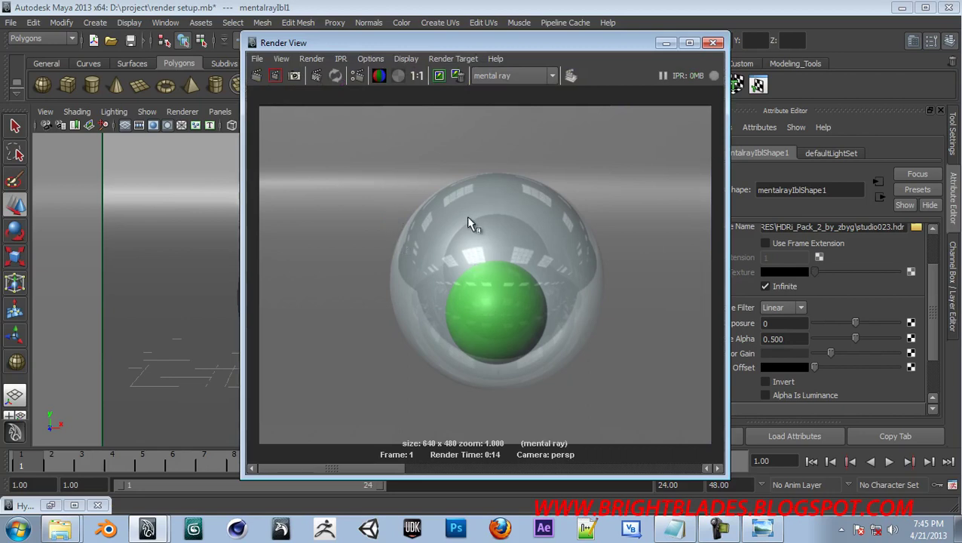
left_click(713, 44)
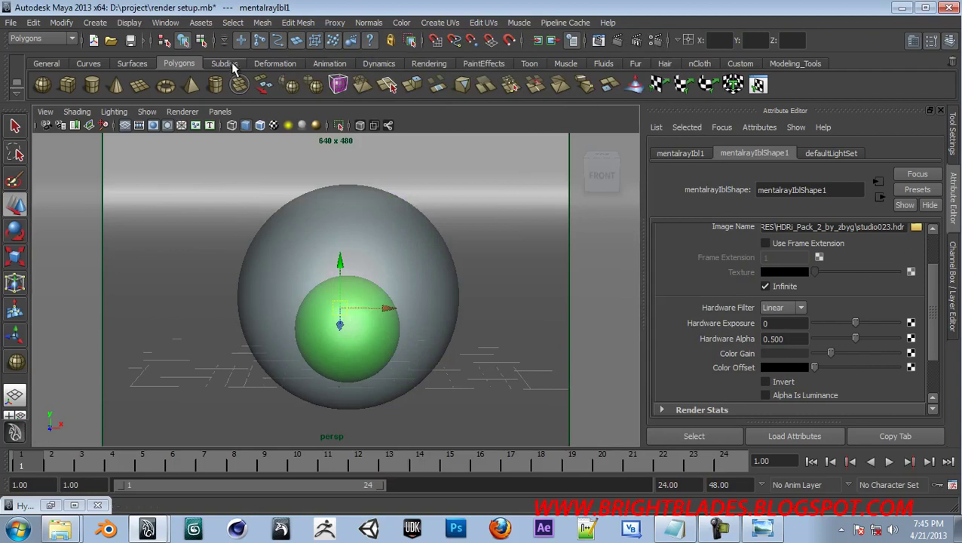
- Add a directional light from the Rendering shelf and raise it above the spheres
left_click(332, 63)
left_click(377, 64)
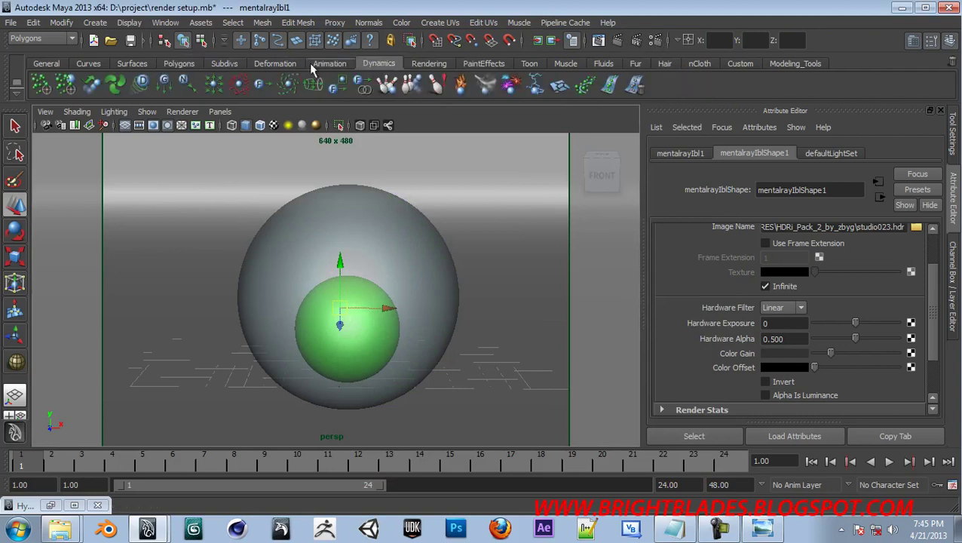
left_click(251, 65)
left_click(229, 64)
left_click(436, 64)
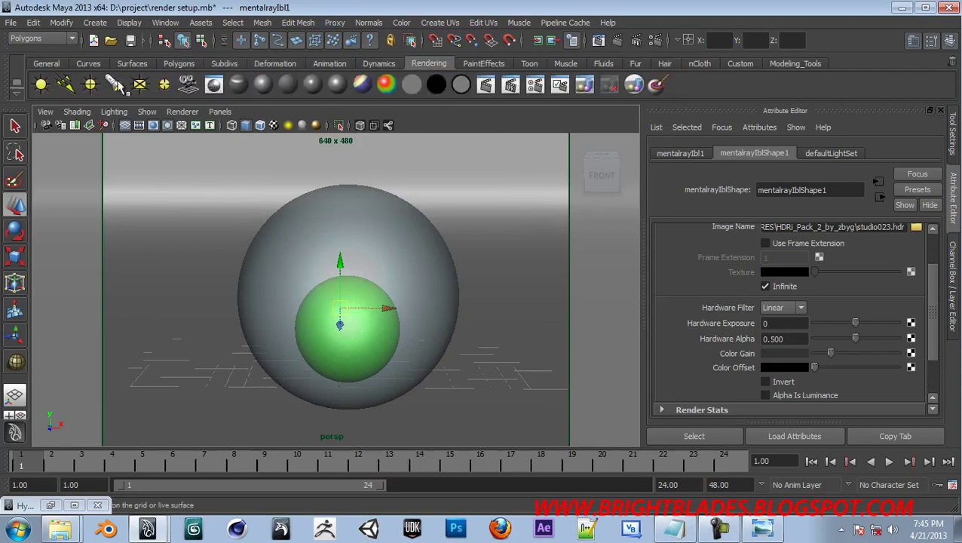
left_click(65, 84)
mouse_move(451, 311)
left_mouse_down("alt")
mouse_move(484, 329)
mouse_move(360, 329)
mouse_move(425, 301)
left_mouse_up("alt")
mouse_move(365, 292)
left_mouse_down()
mouse_move(130, 305)
mouse_move(223, 276)
left_mouse_up()
key("e")
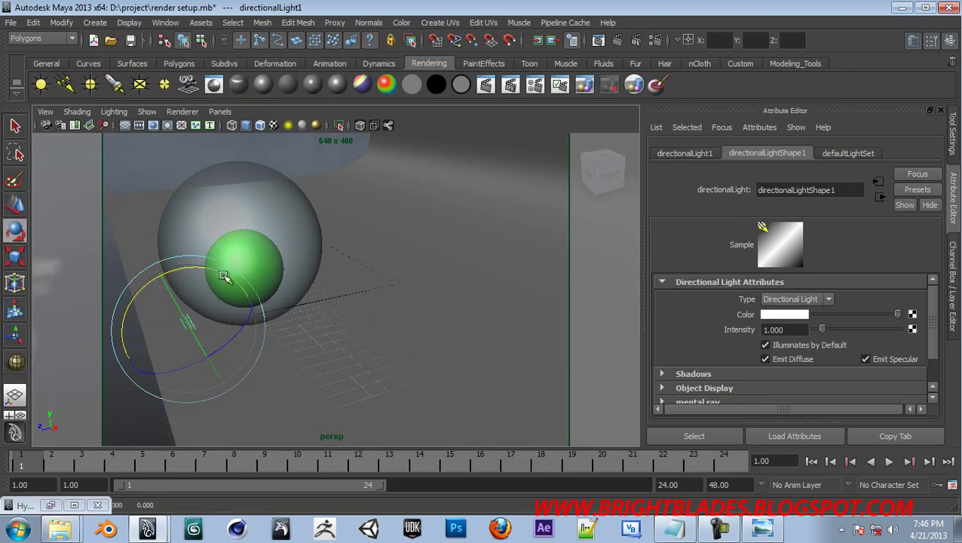
key("w")
left_click_drag(188, 321, 172, 159)
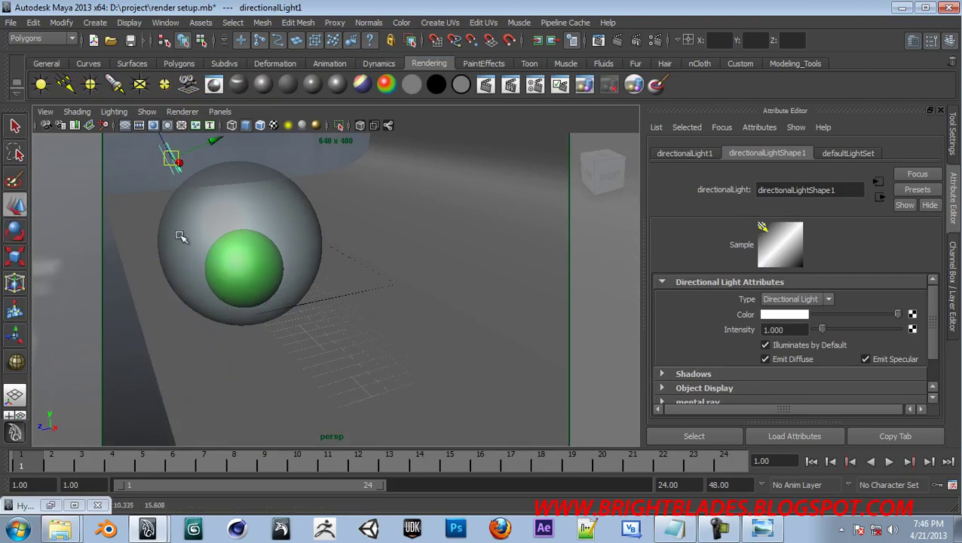
- Stretch the backdrop plane larger and frame the orb from the front camera bookmark
left_click(200, 339)
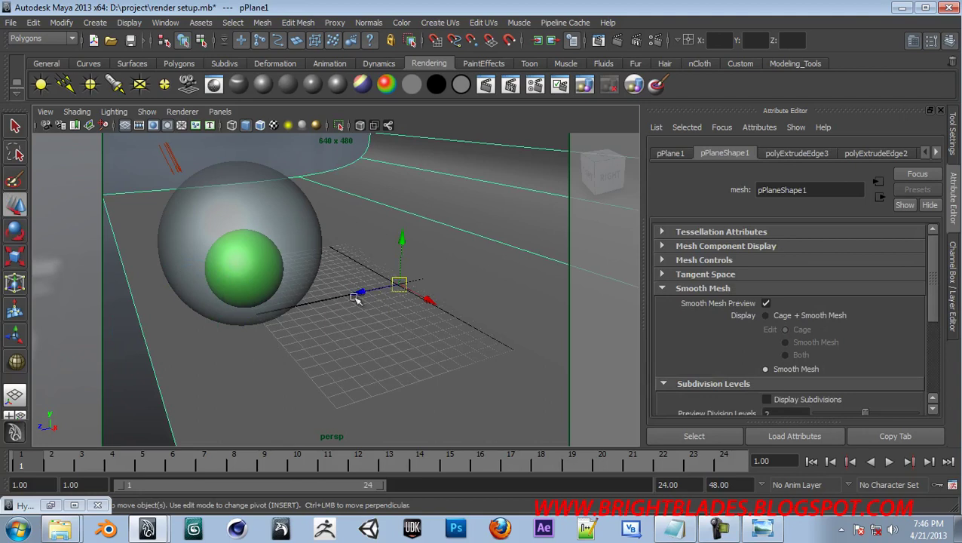
key("r")
left_click_drag(345, 295, 305, 301)
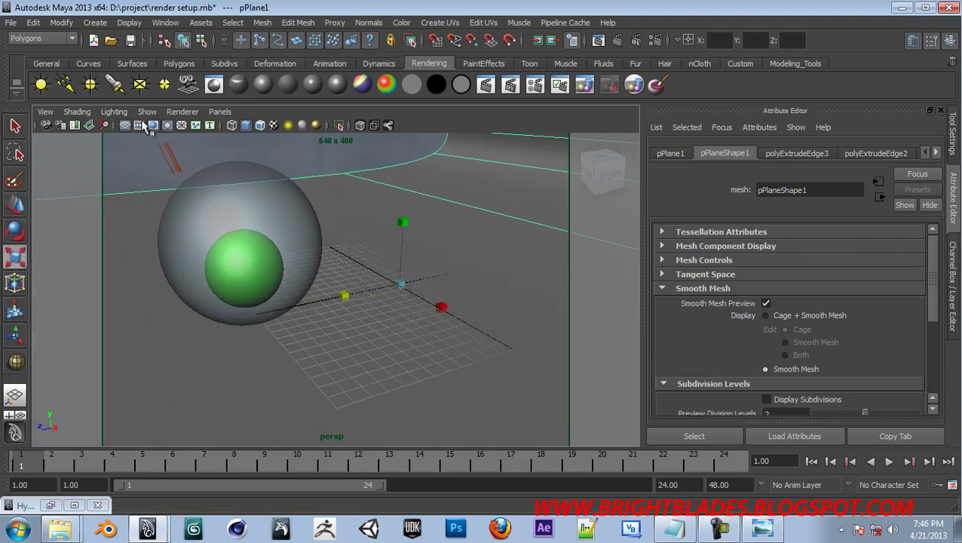
left_click(89, 125)
left_click(106, 135)
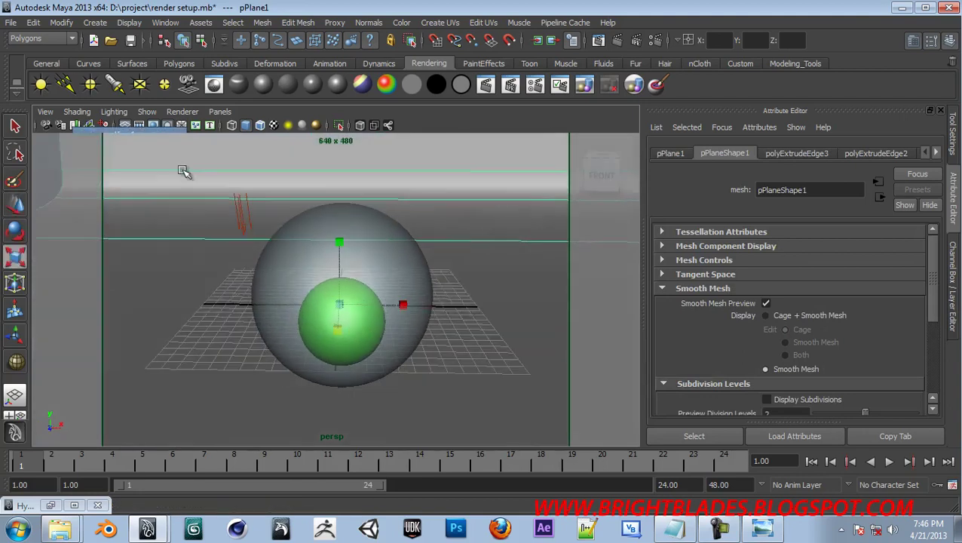
scroll(425, 260, "up", 3)
mouse_move(493, 266)
middle_mouse_down("alt")
mouse_move(473, 255)
mouse_move(451, 275)
middle_mouse_up("alt")
- Set mainMaterial eccentricity 0.128, specular roll off 0.581, translucence 0, reflectivity 0.496
left_click(425, 266)
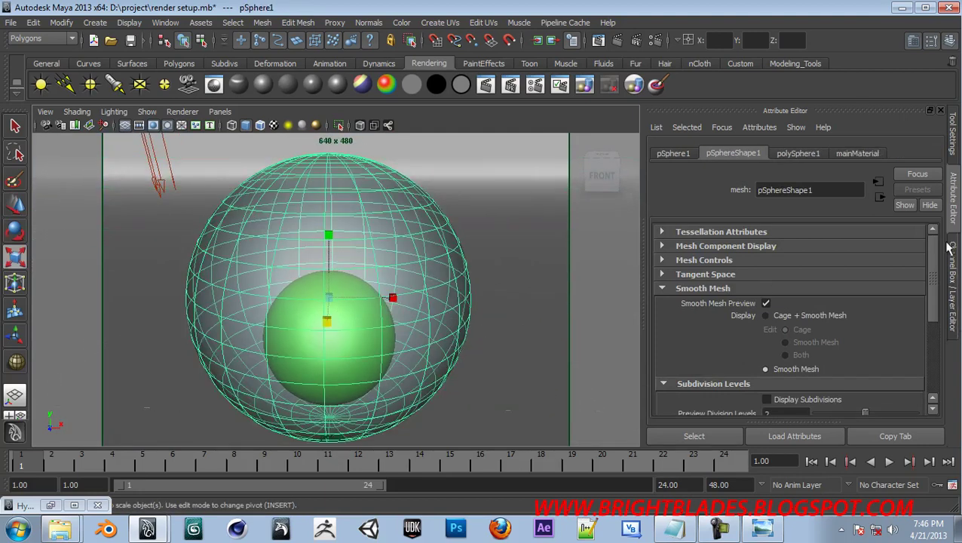
mouse_move(412, 251)
right_mouse_down()
mouse_move(419, 322)
mouse_move(406, 434)
right_mouse_up()
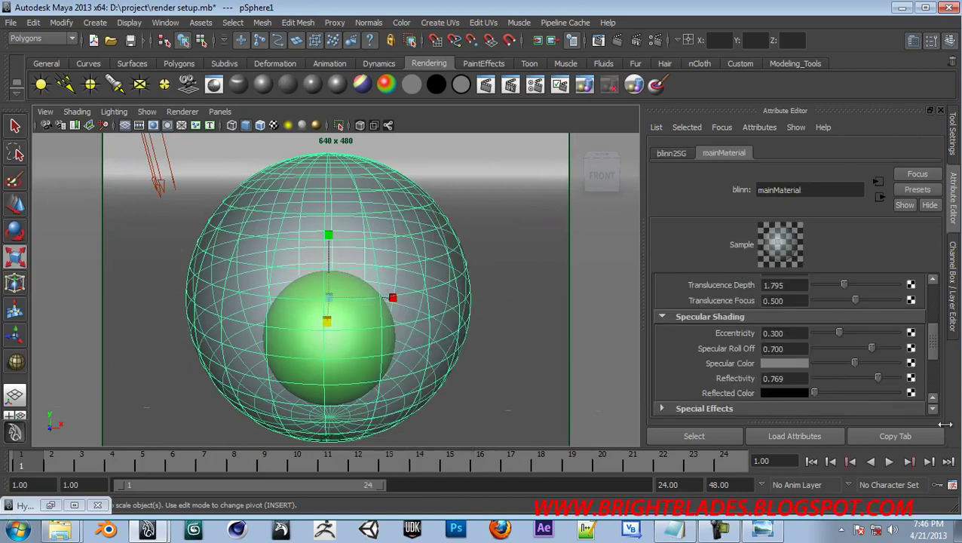
mouse_move(932, 343)
left_mouse_down()
mouse_move(933, 356)
mouse_move(932, 343)
left_mouse_up()
mouse_move(839, 338)
left_mouse_down()
mouse_move(823, 339)
mouse_move(855, 350)
left_mouse_up()
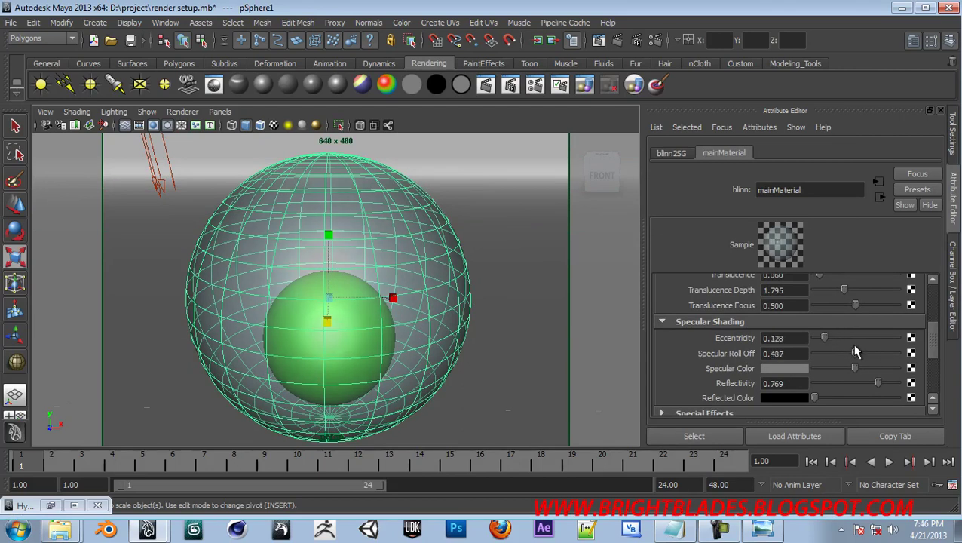
left_click_drag(842, 349, 880, 354)
scroll(928, 348, "up", 1)
left_click_drag(819, 297, 814, 299)
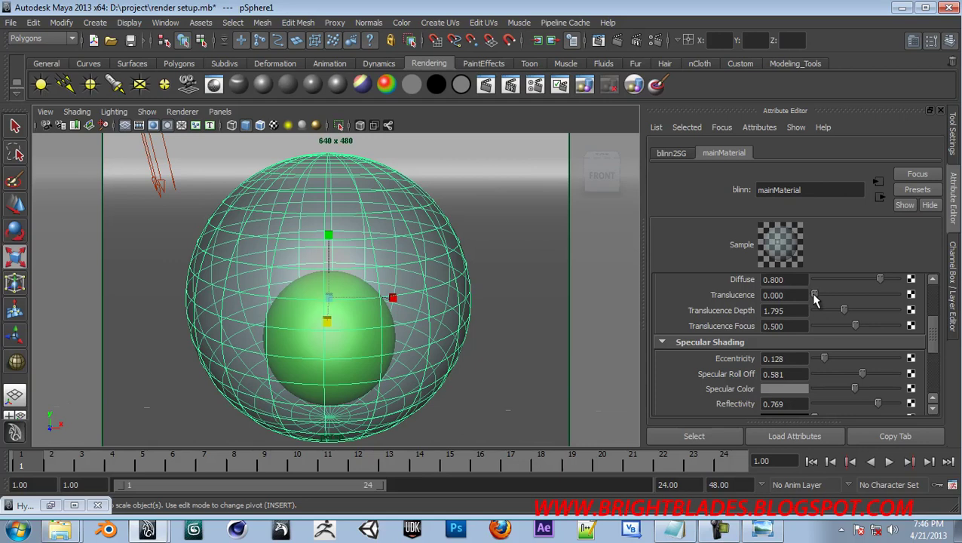
scroll(935, 343, "down", 1)
left_click_drag(935, 341, 937, 350)
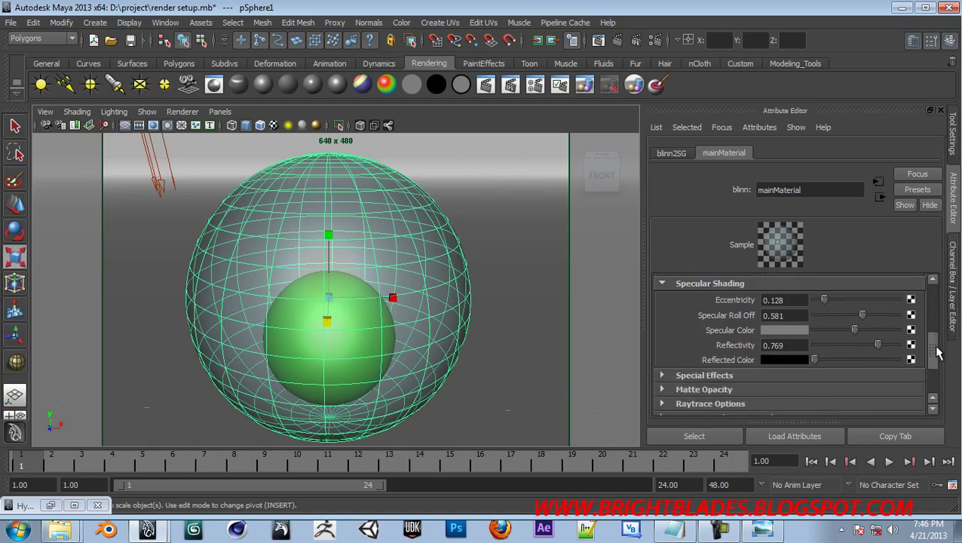
left_click_drag(877, 345, 855, 344)
- Run a mental ray test render of the glass and close it
left_click(616, 41)
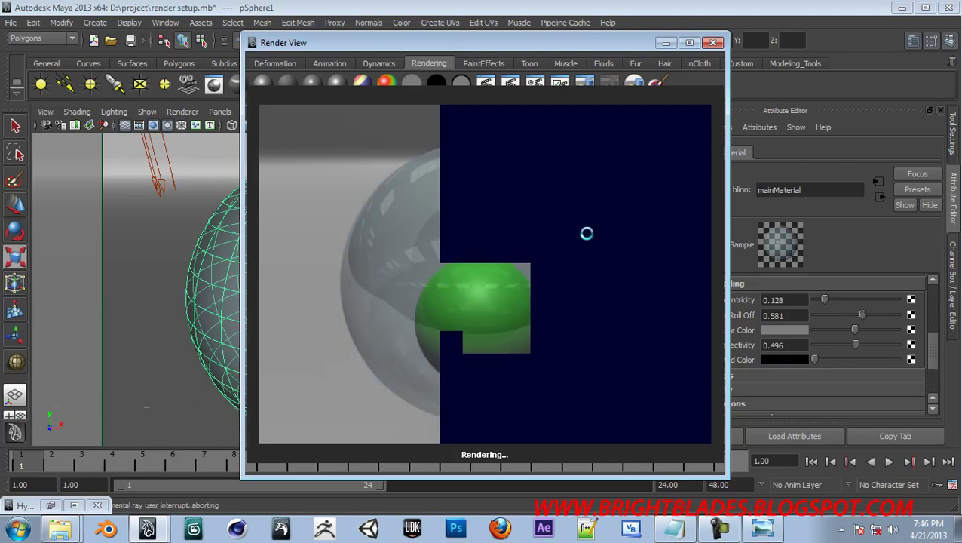
left_click(712, 43)
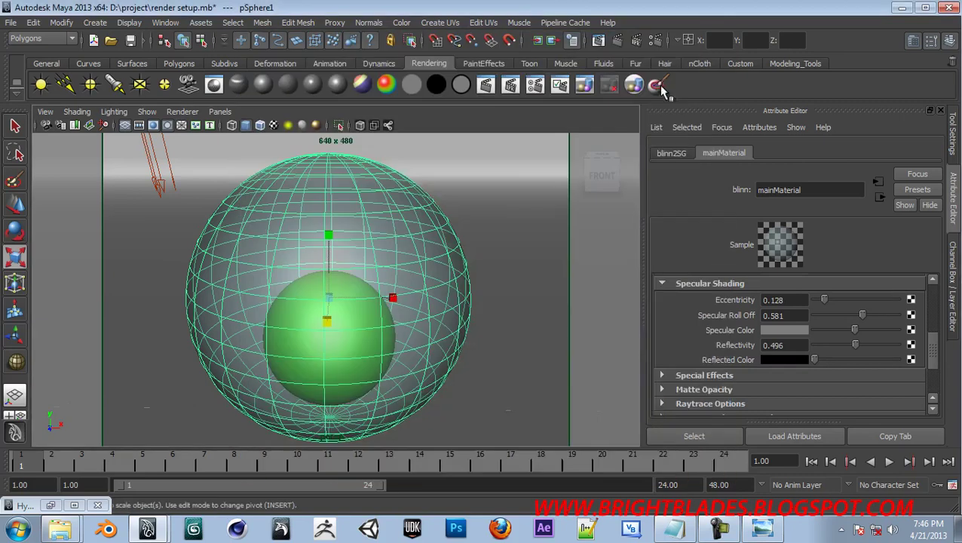
left_click(155, 158)
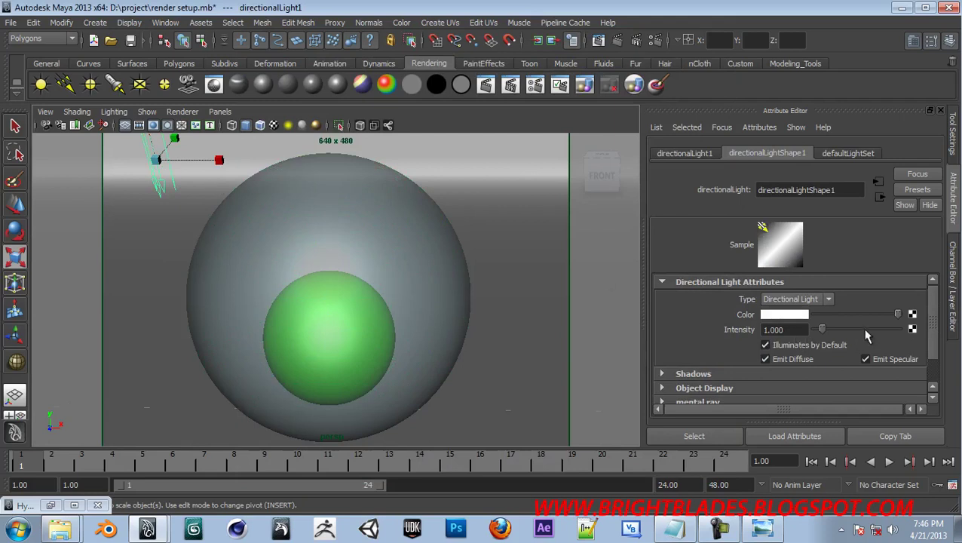
- Turn on raytraced shadows for directionalLight1, widen its light angle, and render
left_click_drag(936, 323, 936, 358)
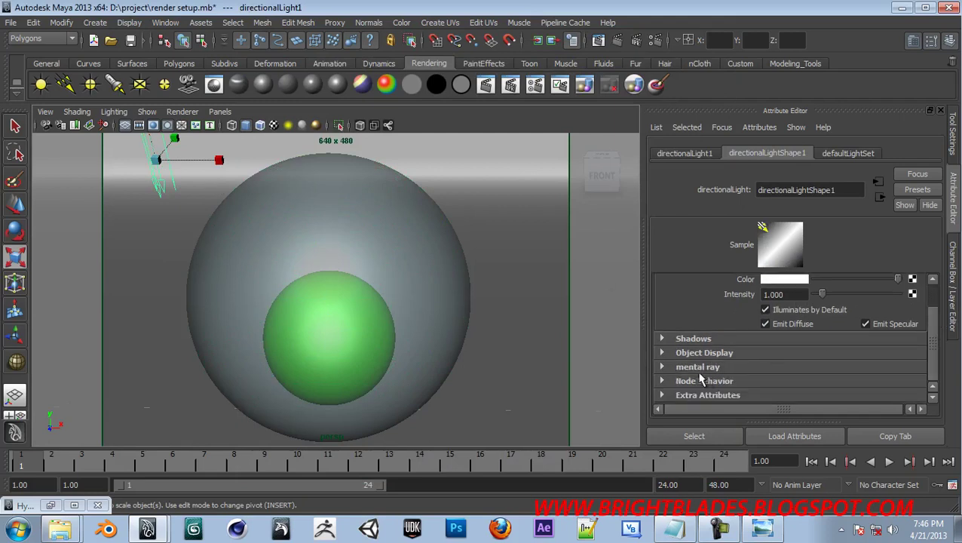
left_click(708, 343)
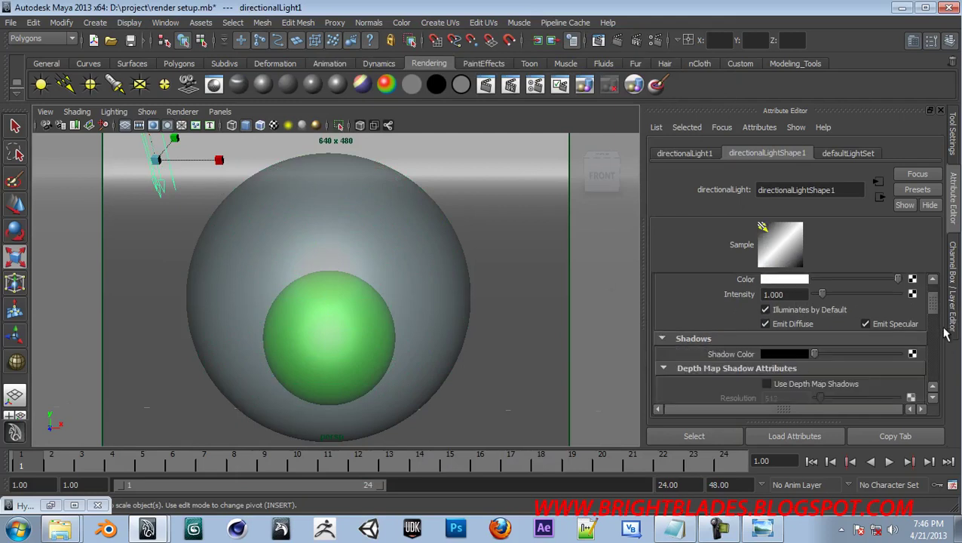
left_click_drag(936, 309, 936, 364)
left_click(821, 347)
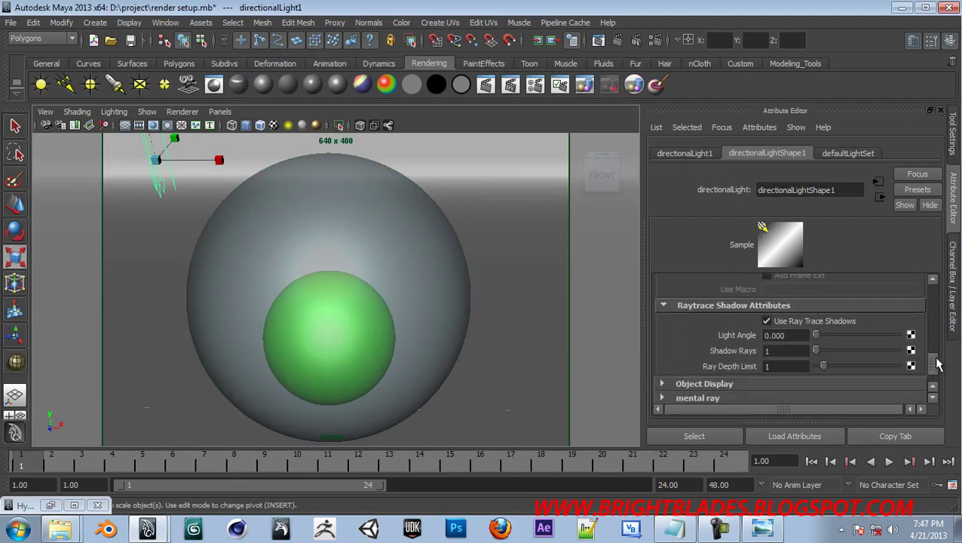
mouse_move(815, 335)
left_mouse_down()
mouse_move(854, 345)
mouse_move(827, 337)
mouse_move(857, 356)
mouse_move(859, 374)
left_mouse_up()
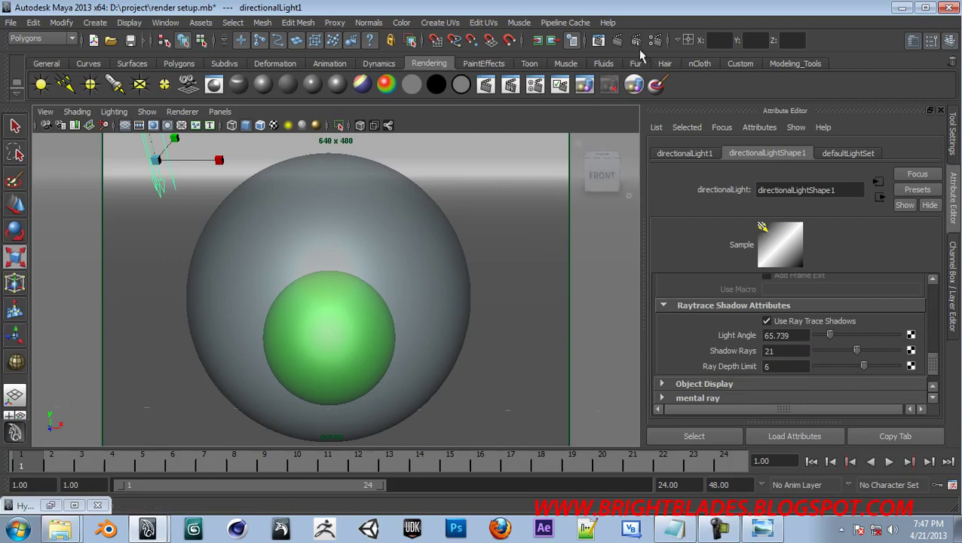
left_click(609, 42)
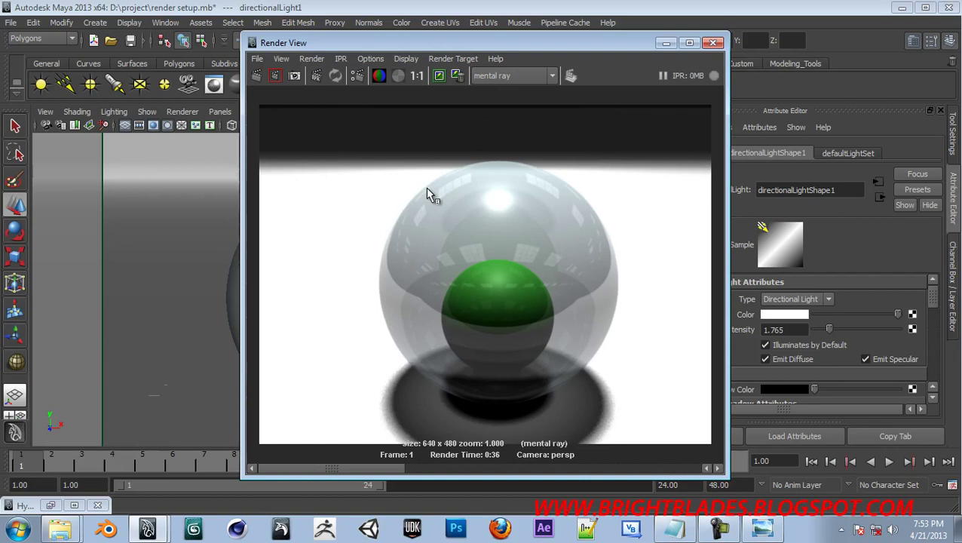
left_click(718, 529)
left_click(717, 530)
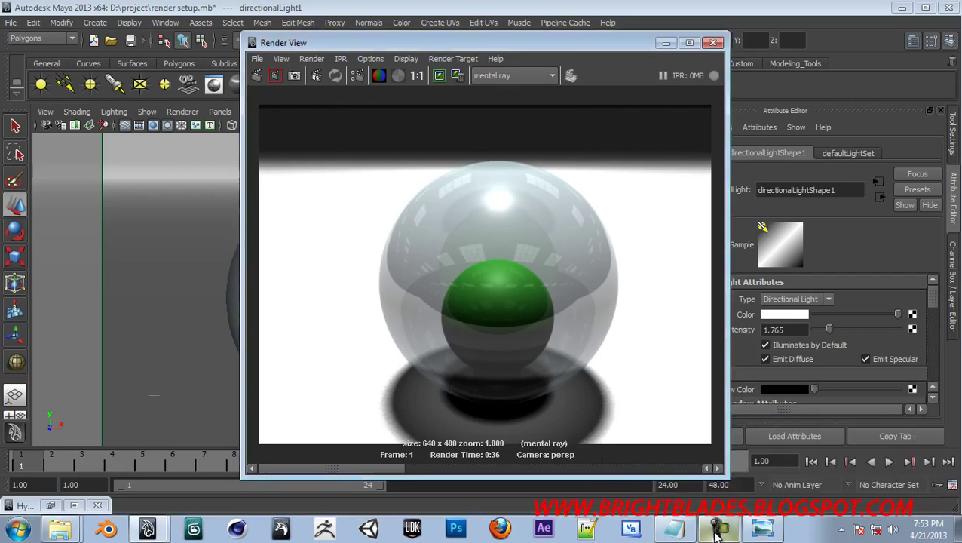